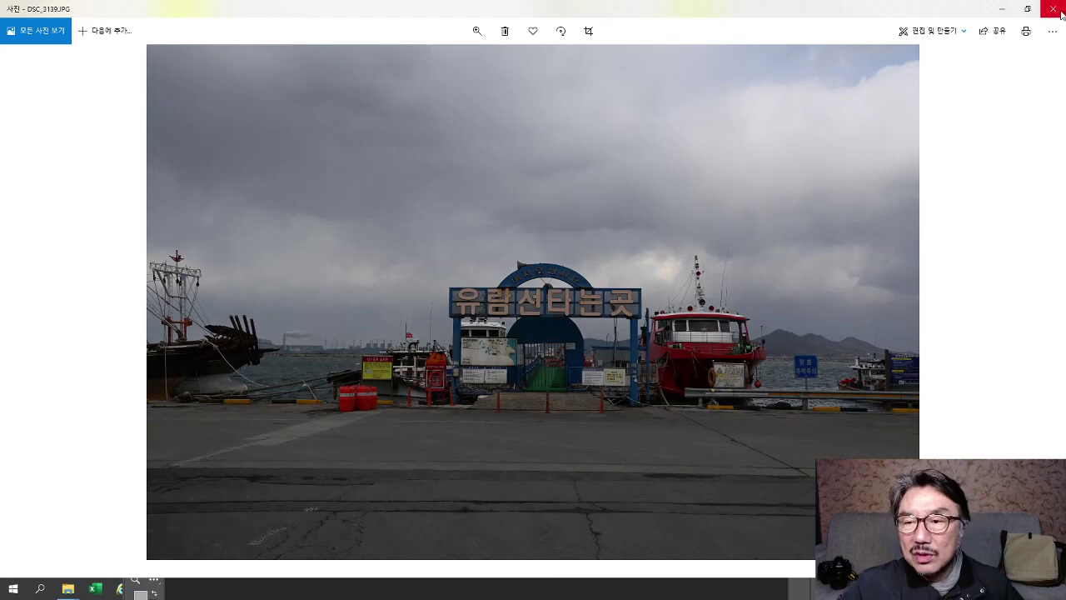
- Close the photo preview and copy both DSC_3139 files into the 21_1_28 목 대전항 선택본 folder
{"action": "left_click", "coordinate": [1052, 8]}
{"action": "scroll", "coordinate": [753, 379], "scroll_direction": "up", "scroll_amount": 3}
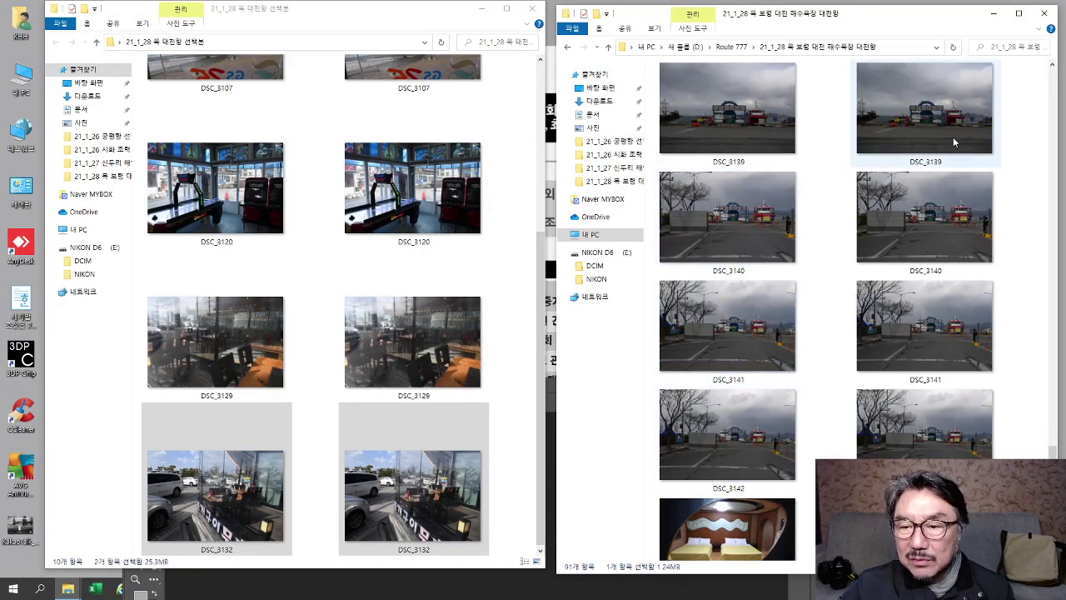
{"action": "left_click", "coordinate": [743, 120]}
{"action": "left_click", "coordinate": [914, 125], "text": "ctrl"}
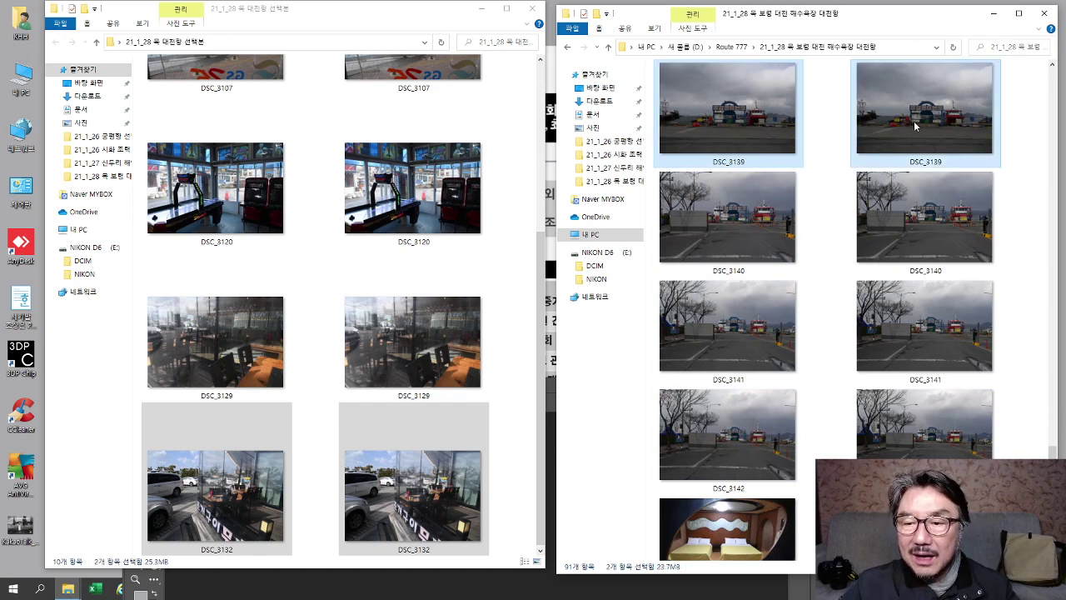
{"action": "right_click", "coordinate": [914, 126]}
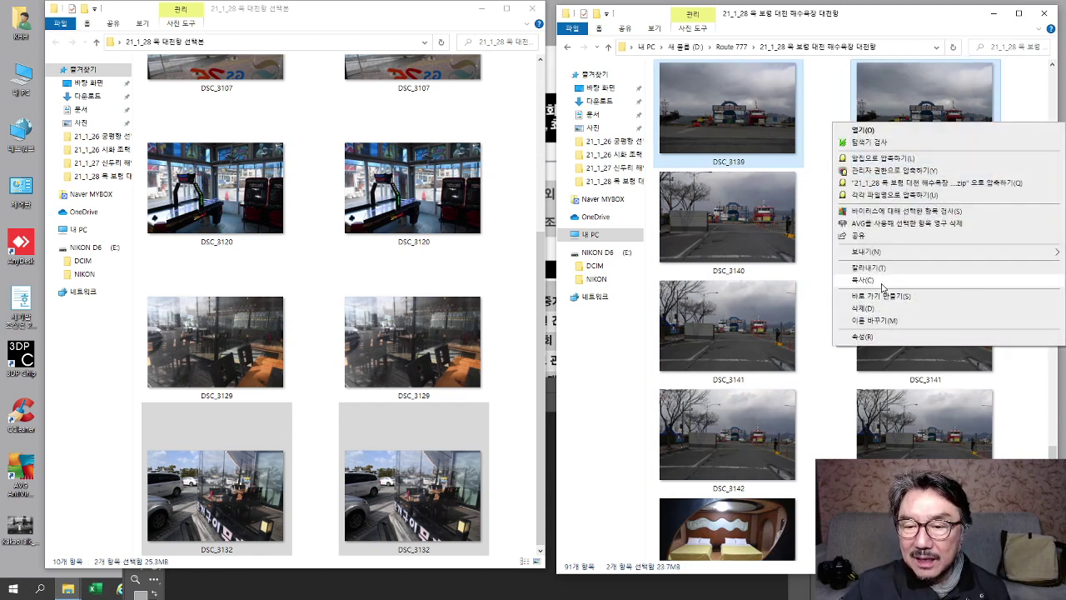
{"action": "left_click", "coordinate": [862, 280]}
{"action": "right_click", "coordinate": [508, 361]}
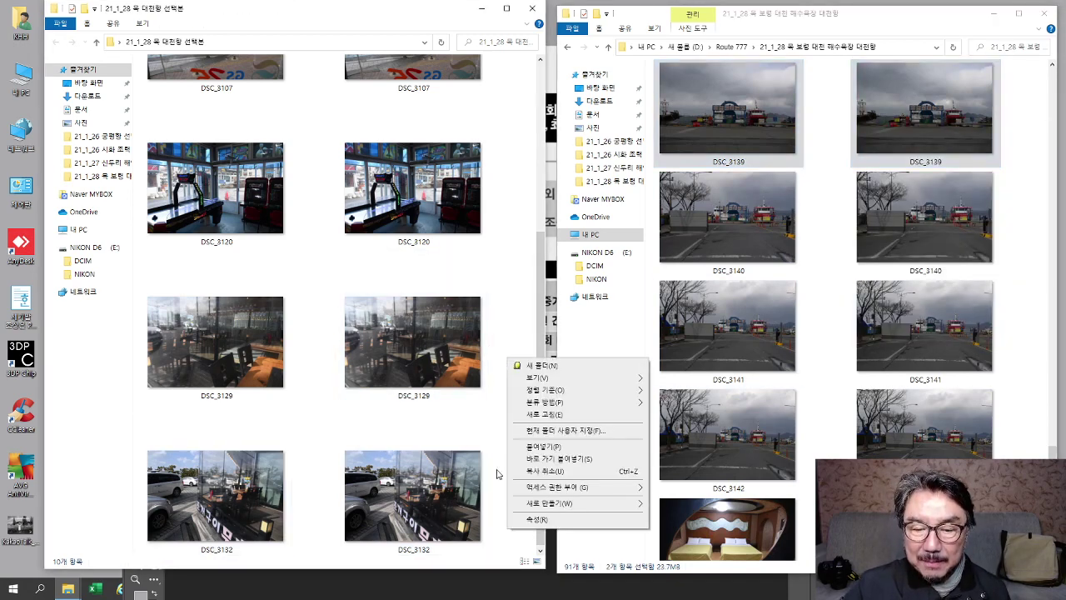
{"action": "left_click", "coordinate": [571, 454]}
- Copy both DSC_3147 files from the source photo folder into the 21_1_28 목 대전항 선택본 folder
{"action": "scroll", "coordinate": [833, 374], "scroll_direction": "down", "scroll_amount": 5}
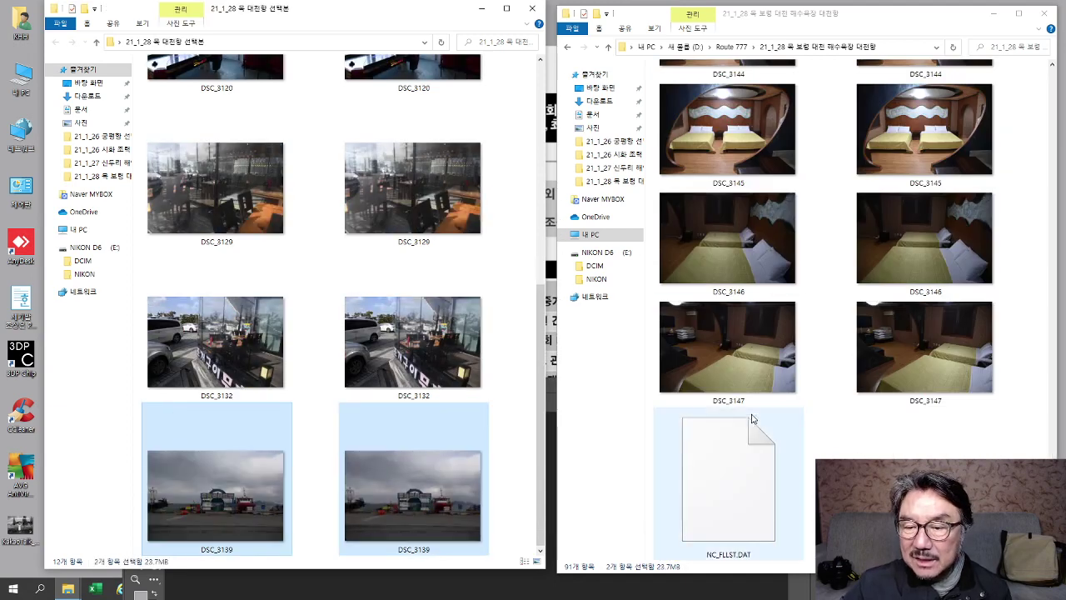
{"action": "scroll", "coordinate": [764, 405], "scroll_direction": "up", "scroll_amount": 3}
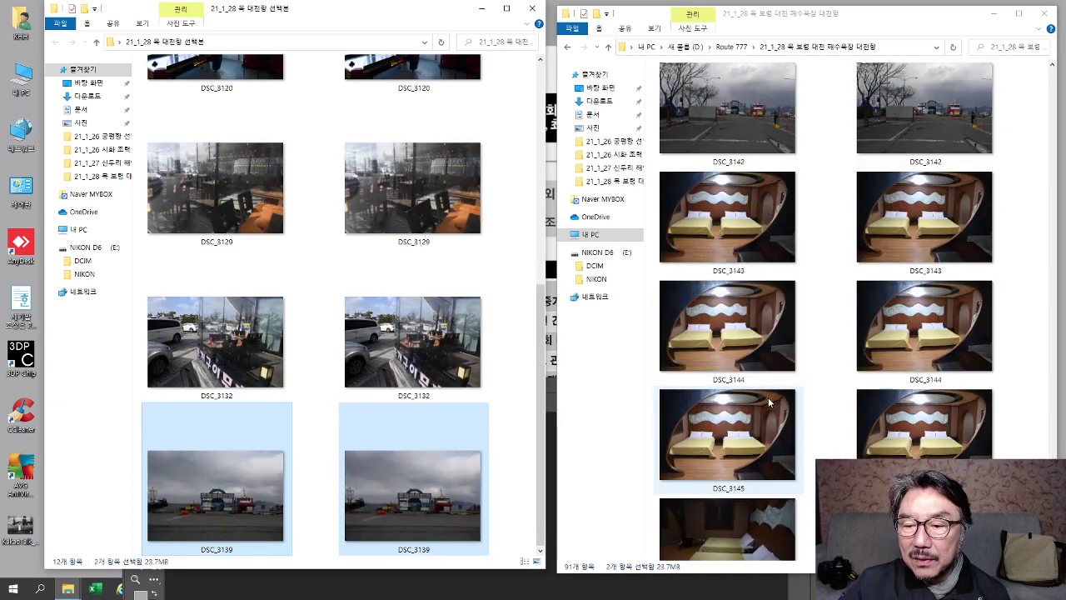
{"action": "scroll", "coordinate": [754, 415], "scroll_direction": "down", "scroll_amount": 3}
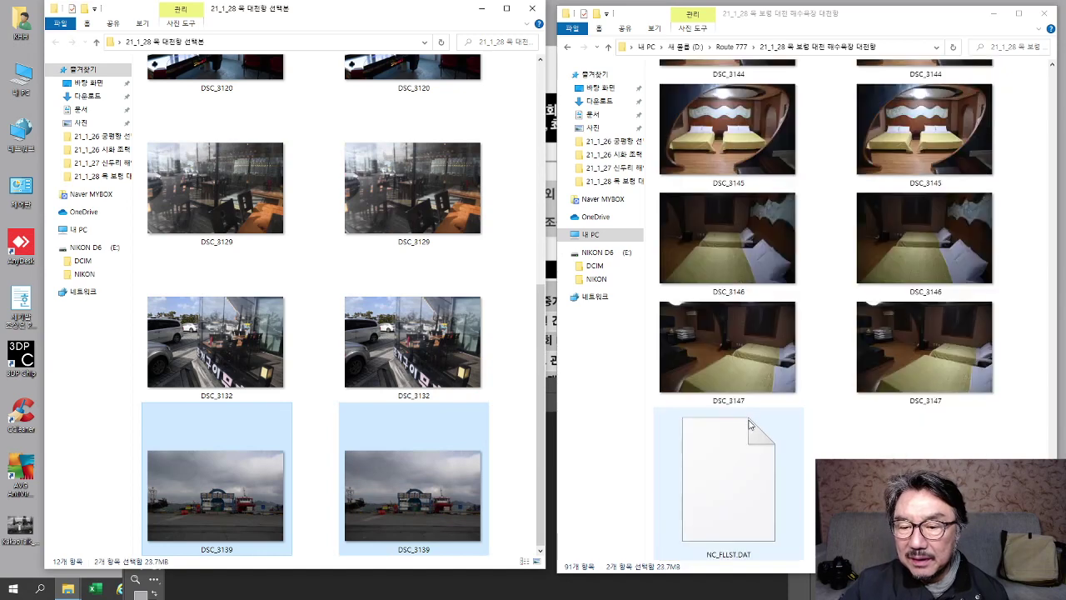
{"action": "left_click", "coordinate": [775, 366]}
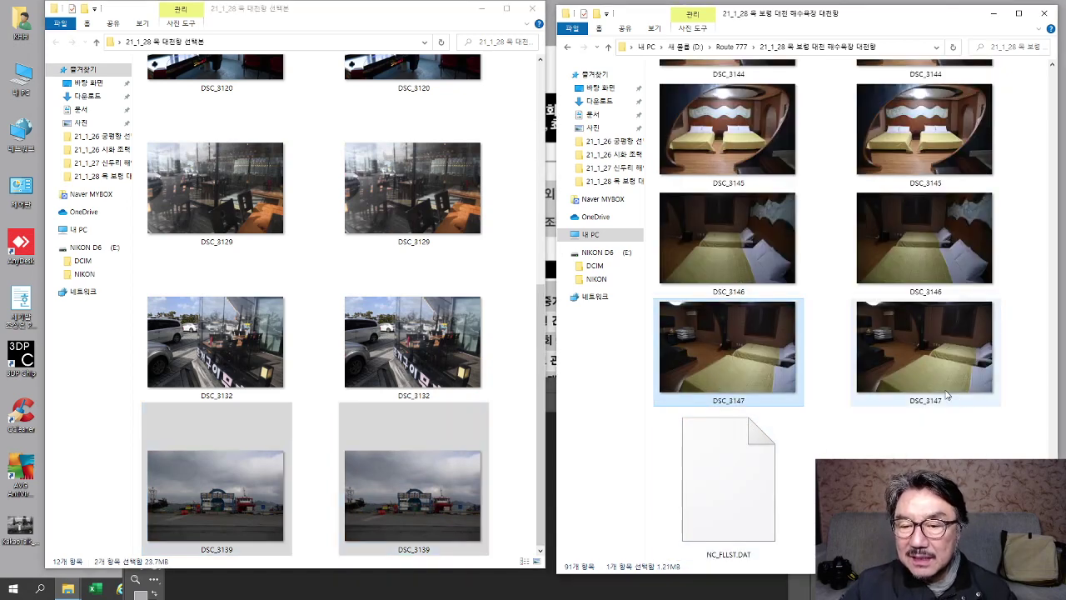
{"action": "left_click", "coordinate": [921, 380], "text": "ctrl"}
{"action": "right_click", "coordinate": [919, 374]}
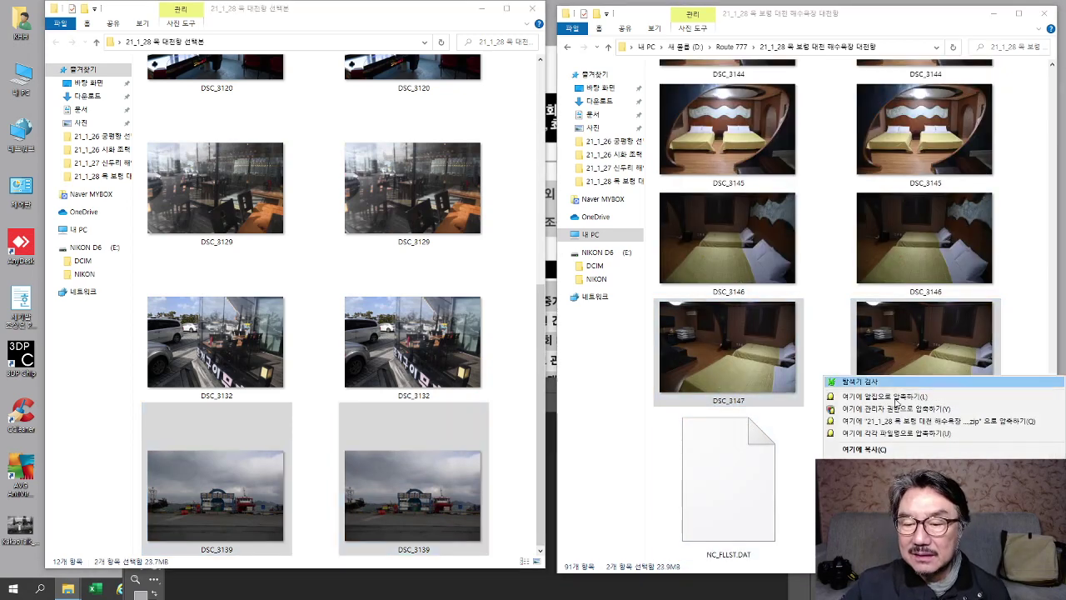
{"action": "right_click", "coordinate": [925, 359]}
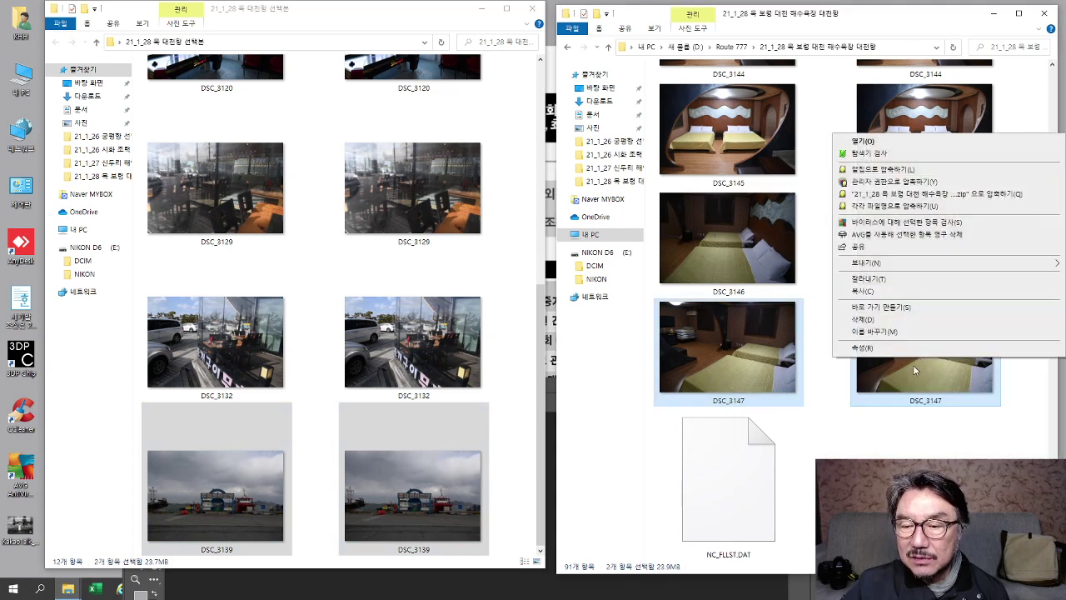
{"action": "left_click", "coordinate": [878, 291]}
{"action": "left_click", "coordinate": [520, 406]}
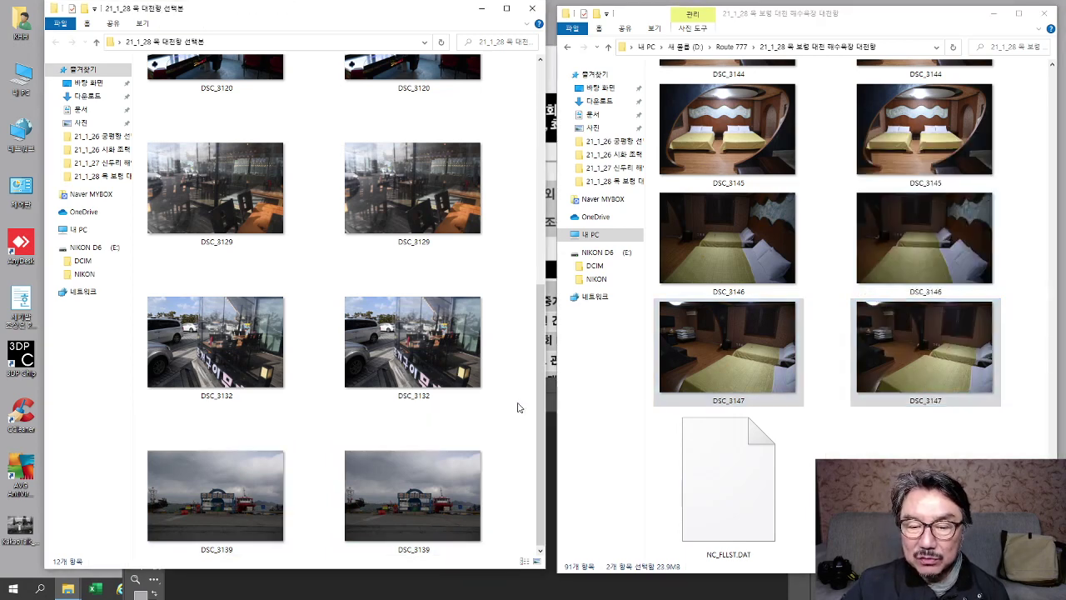
{"action": "right_click", "coordinate": [517, 403]}
{"action": "left_click", "coordinate": [537, 492]}
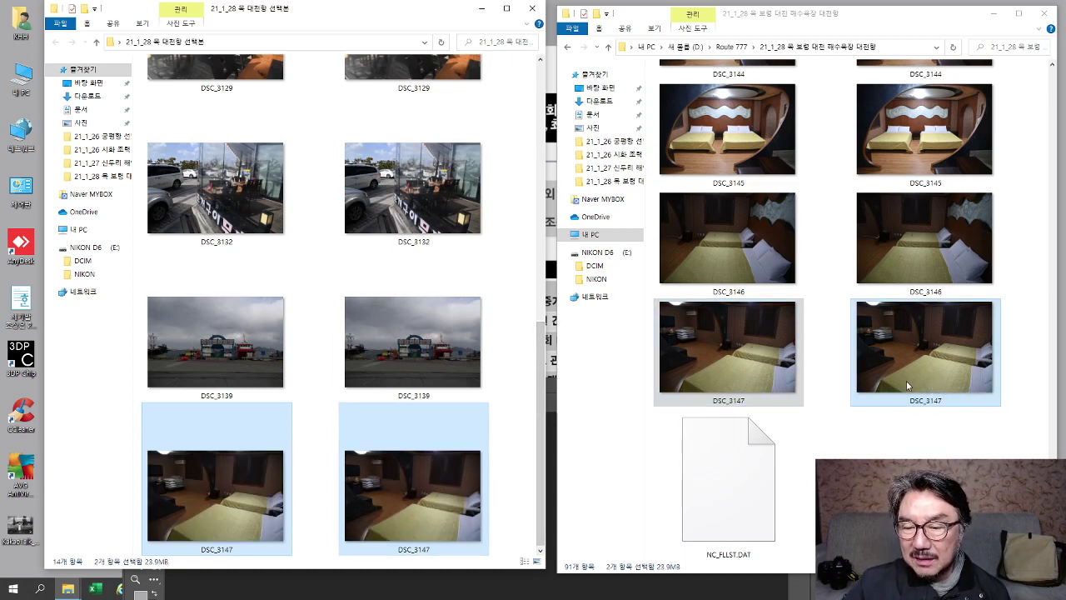
{"action": "scroll", "coordinate": [847, 382], "scroll_direction": "up", "scroll_amount": 10}
{"action": "scroll", "coordinate": [847, 384], "scroll_direction": "up", "scroll_amount": 3}
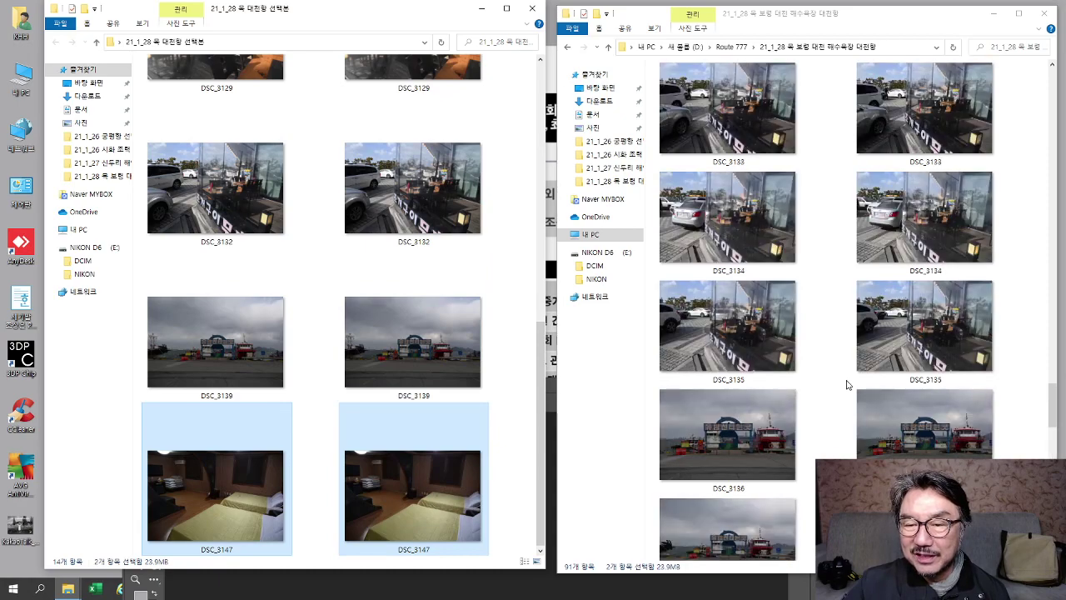
{"action": "scroll", "coordinate": [847, 387], "scroll_direction": "down", "scroll_amount": 2}
{"action": "scroll", "coordinate": [847, 386], "scroll_direction": "down", "scroll_amount": 10}
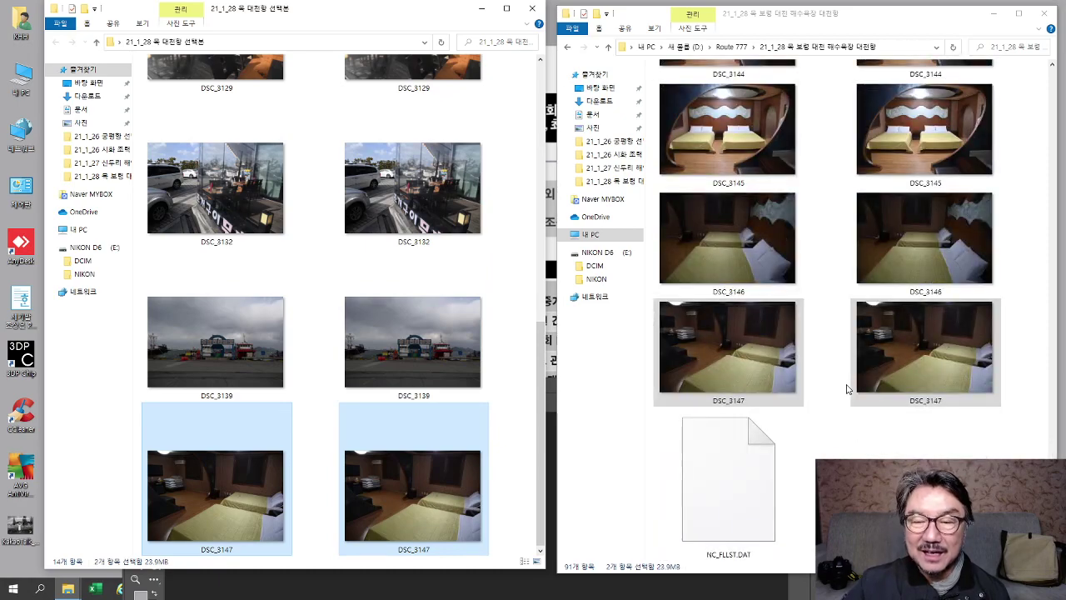
{"action": "scroll", "coordinate": [843, 382], "scroll_direction": "up", "scroll_amount": 10}
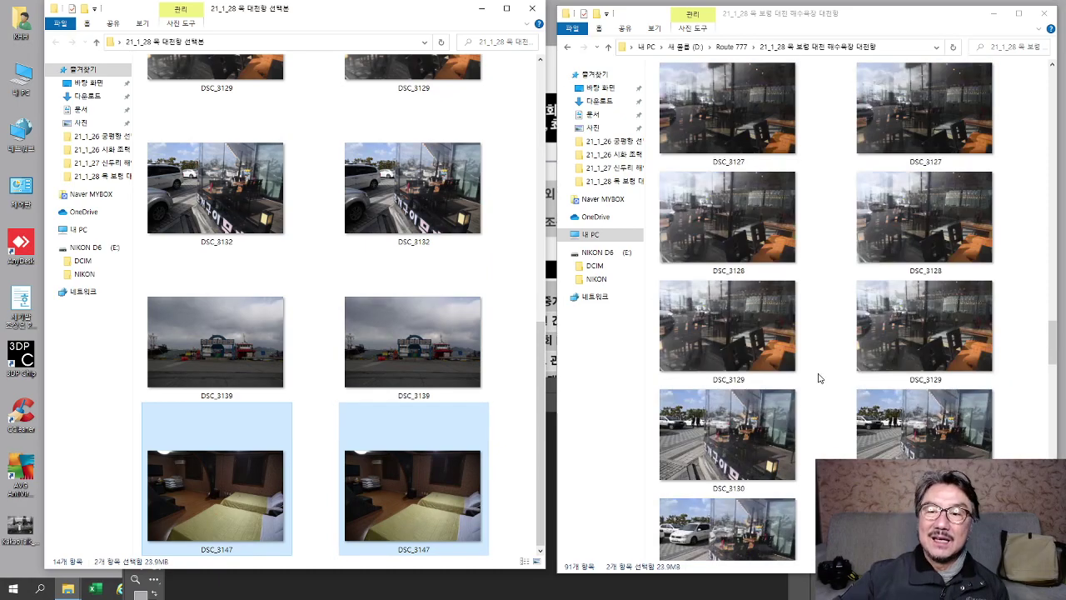
- Minimize the source folder and open the raw photo DSC_3107.NEF in a maximized Photoshop window by way of Camera Raw
{"action": "left_click", "coordinate": [993, 13]}
{"action": "scroll", "coordinate": [454, 291], "scroll_direction": "up", "scroll_amount": 3}
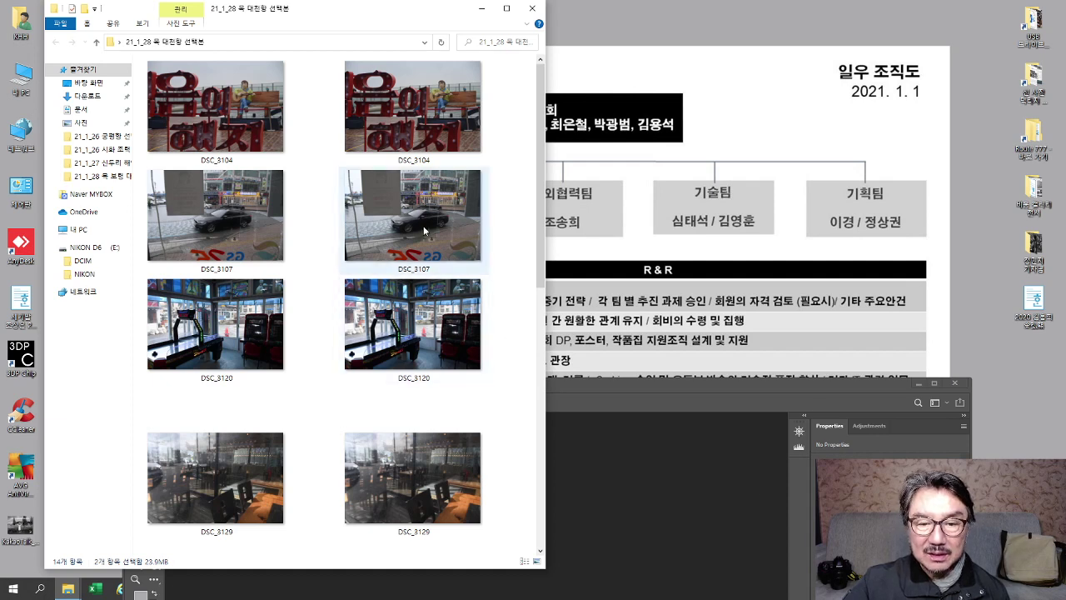
{"action": "left_click_drag", "start_coordinate": [412, 250], "coordinate": [666, 533]}
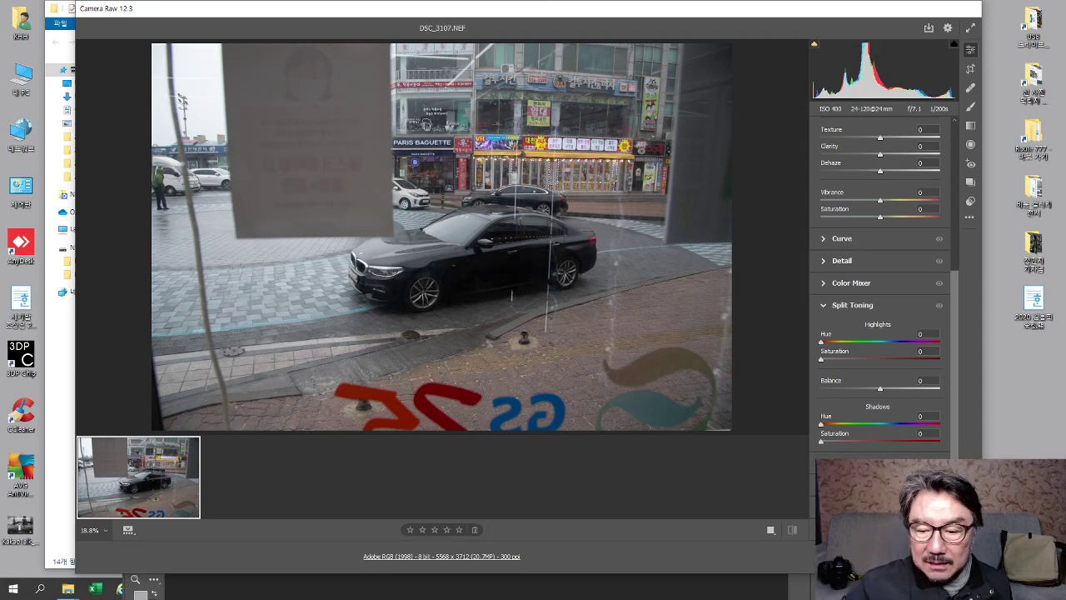
{"action": "key", "text": "Escape"}
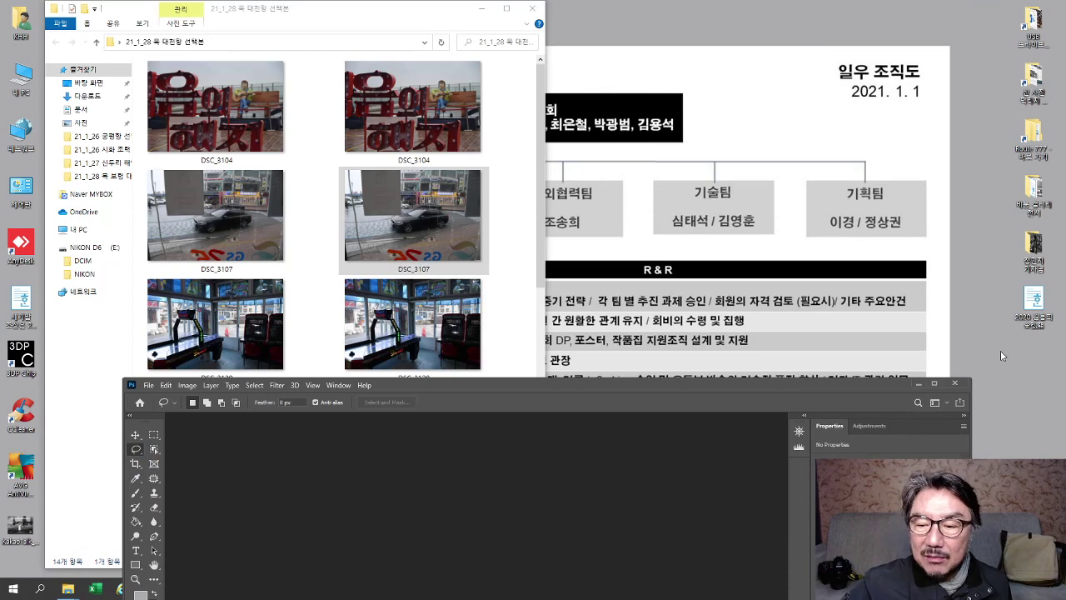
{"action": "left_click", "coordinate": [934, 384]}
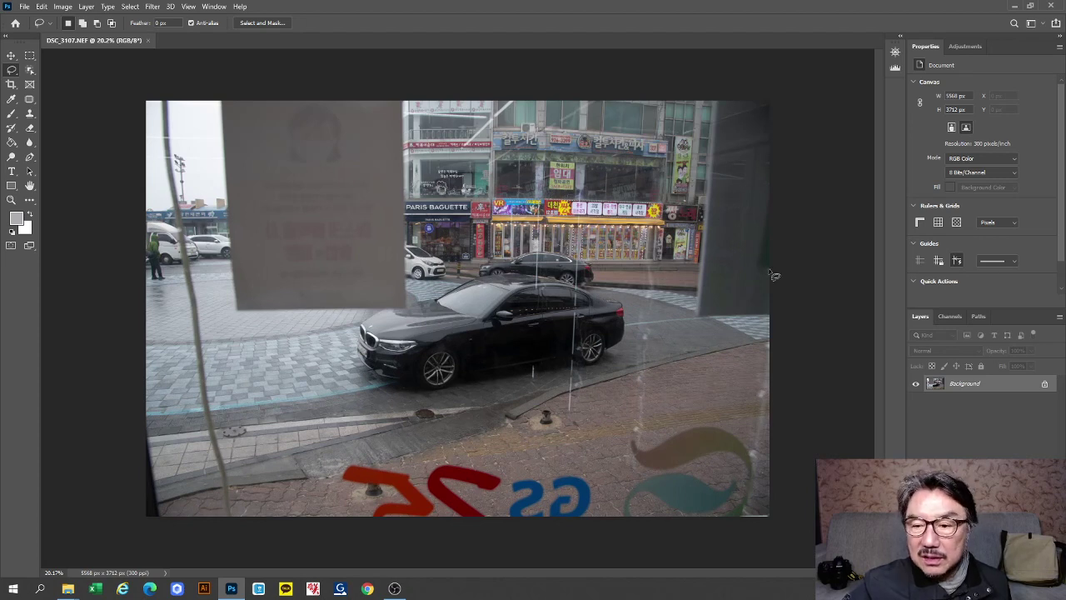
- Add a Black & White adjustment layer with Reds at 105, Yellows at 126 and Greens at 59
{"action": "left_click", "coordinate": [976, 566]}
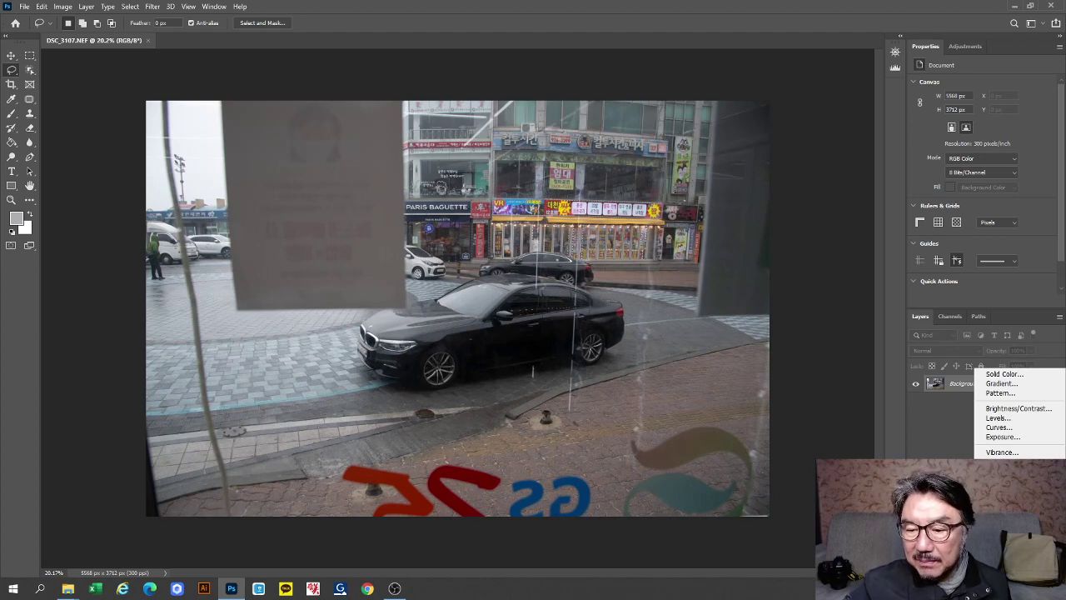
{"action": "left_click", "coordinate": [1004, 479]}
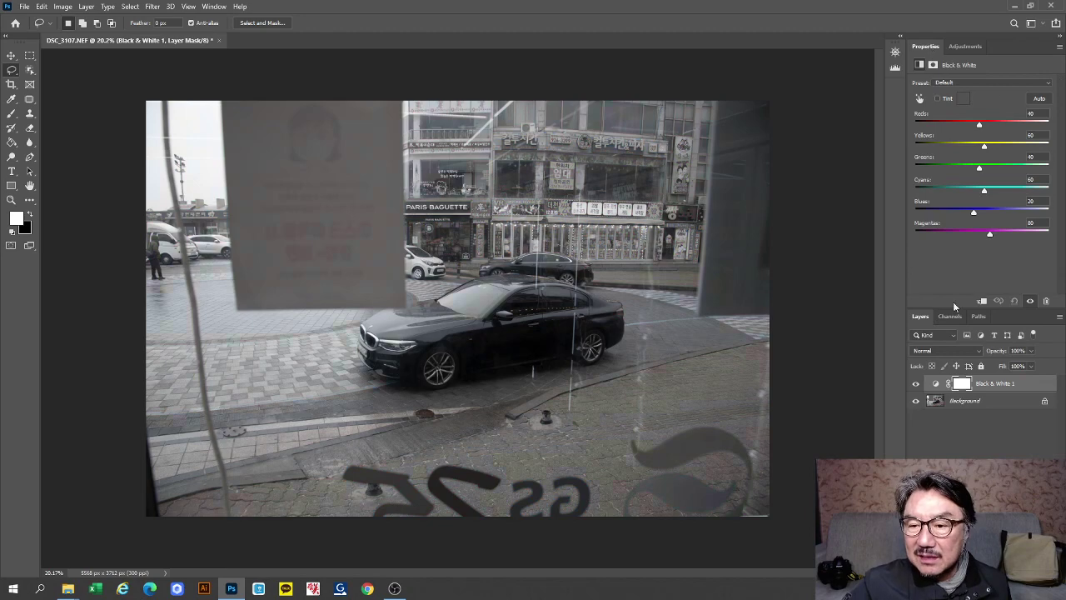
{"action": "left_click_drag", "start_coordinate": [979, 125], "coordinate": [1004, 156]}
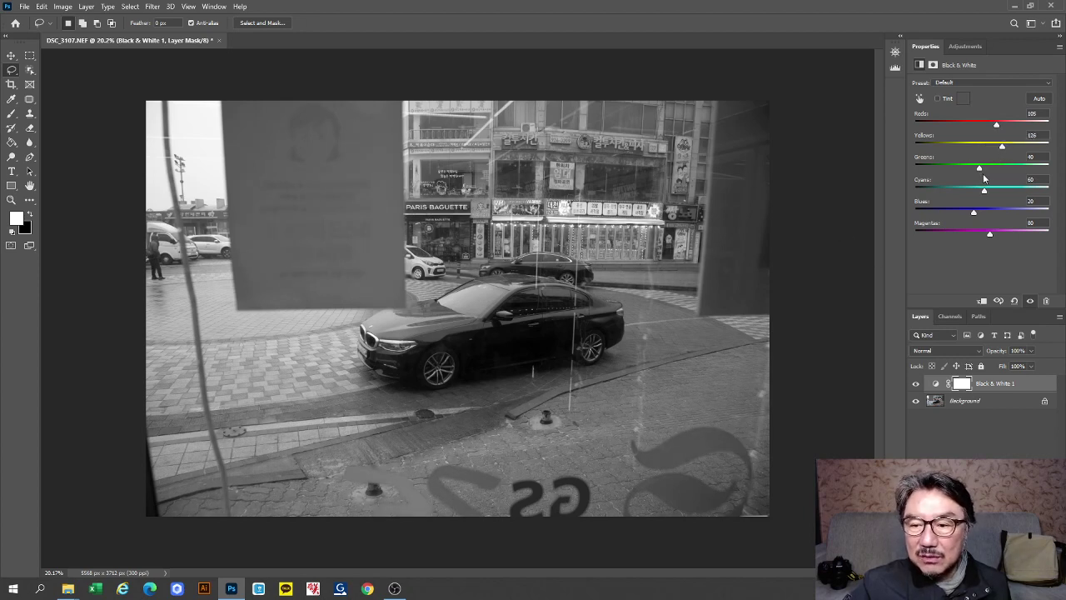
{"action": "left_click_drag", "start_coordinate": [980, 170], "coordinate": [998, 176]}
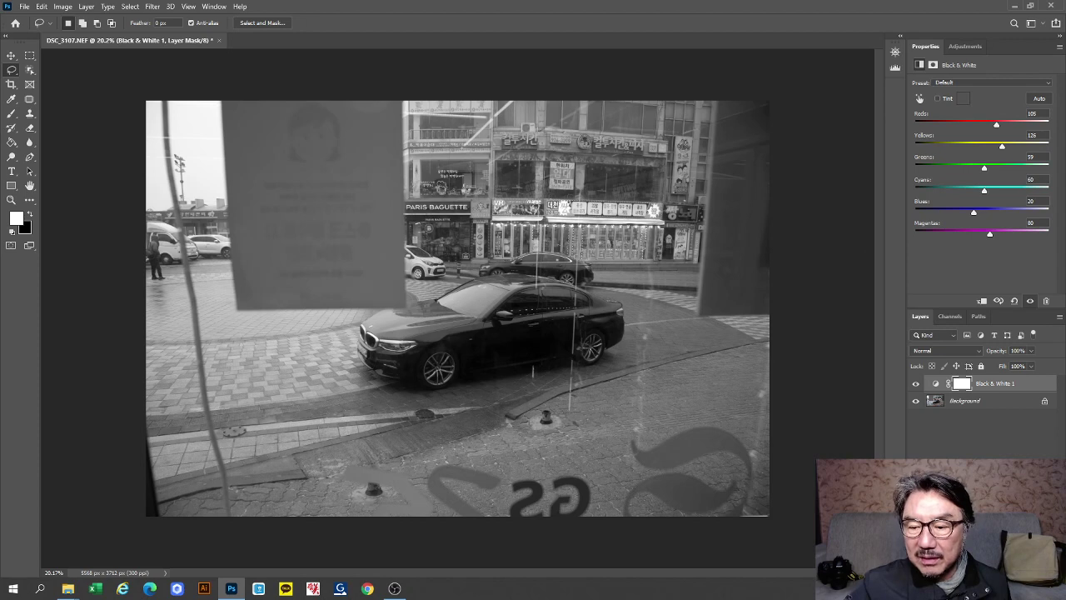
- Add a Curves adjustment layer and raise contrast with an S-shaped curve whose midpoint has input 130 and output 137
{"action": "left_click", "coordinate": [975, 556]}
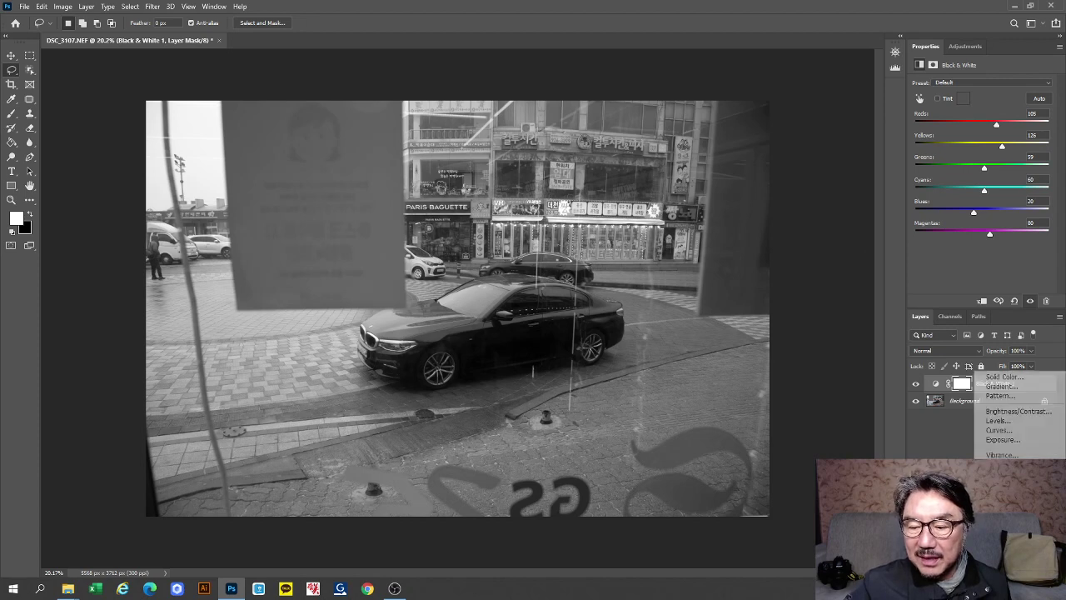
{"action": "left_click", "coordinate": [999, 431]}
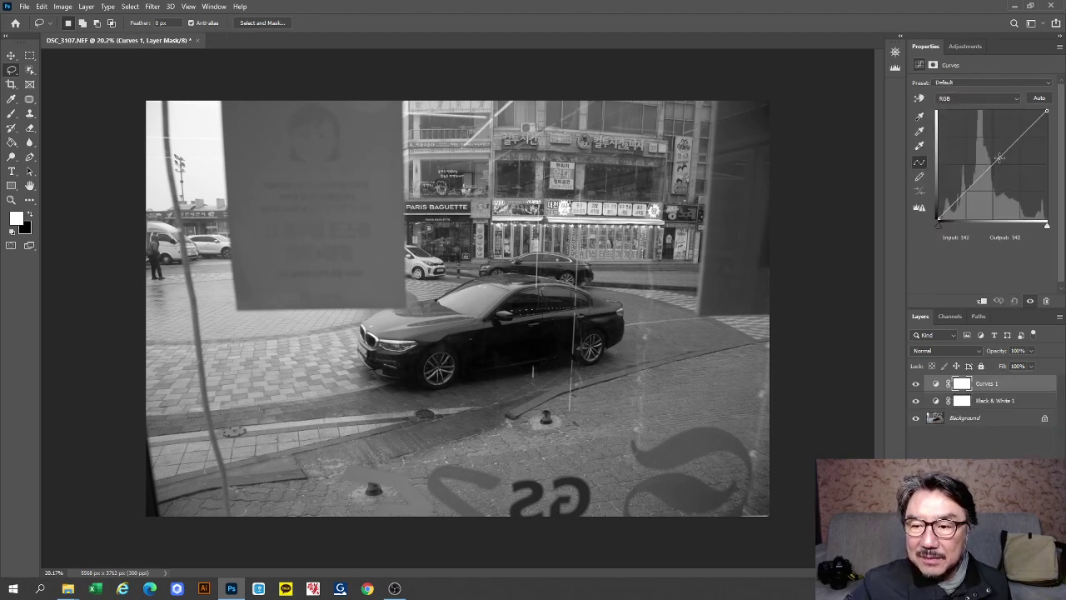
{"action": "left_click_drag", "start_coordinate": [999, 157], "coordinate": [1025, 124]}
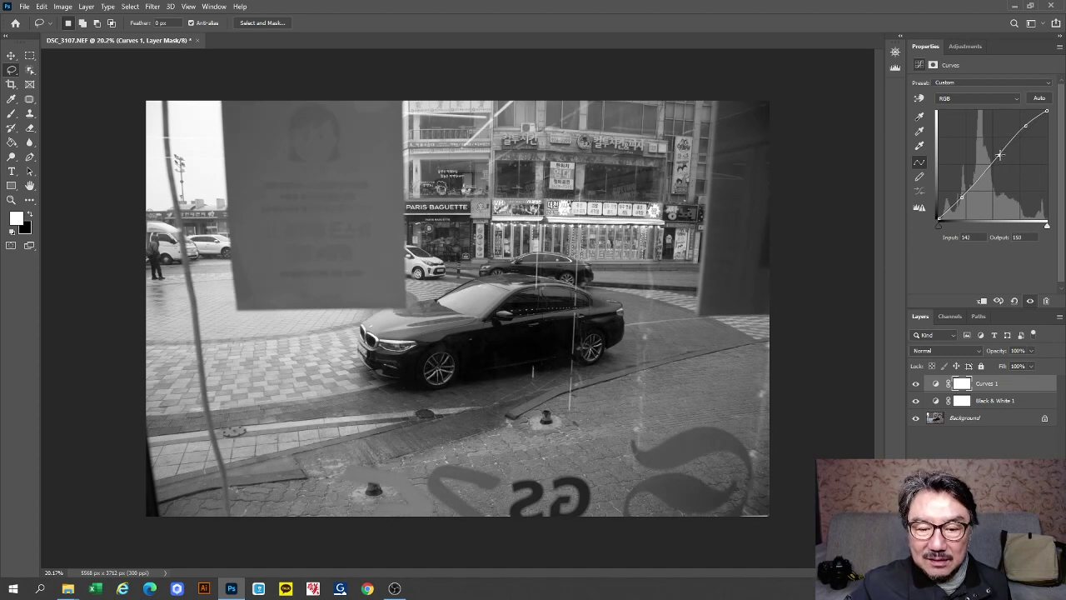
{"action": "left_click_drag", "start_coordinate": [1000, 156], "coordinate": [1002, 159]}
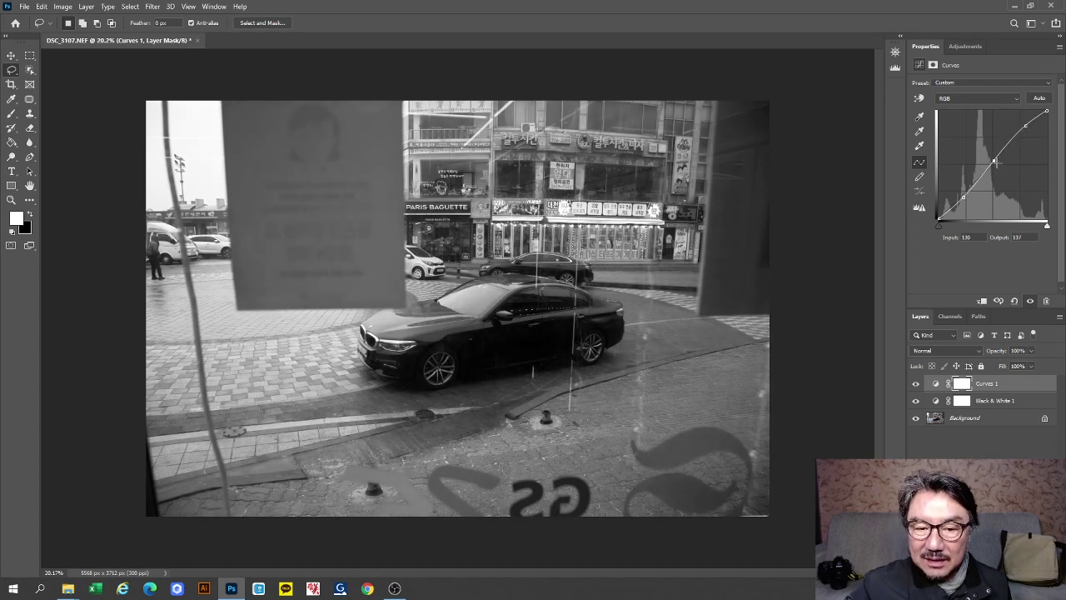
- Add a second Curves adjustment layer and darken the brick pavement's tone by on-image adjustment to input 85, output 48
{"action": "left_click", "coordinate": [995, 563]}
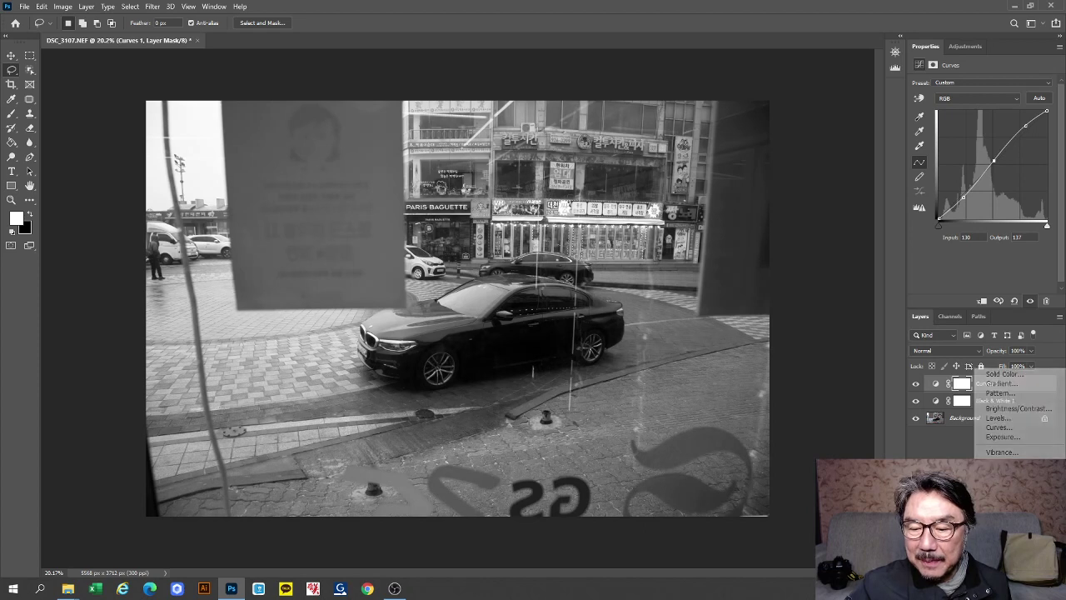
{"action": "left_click", "coordinate": [999, 436]}
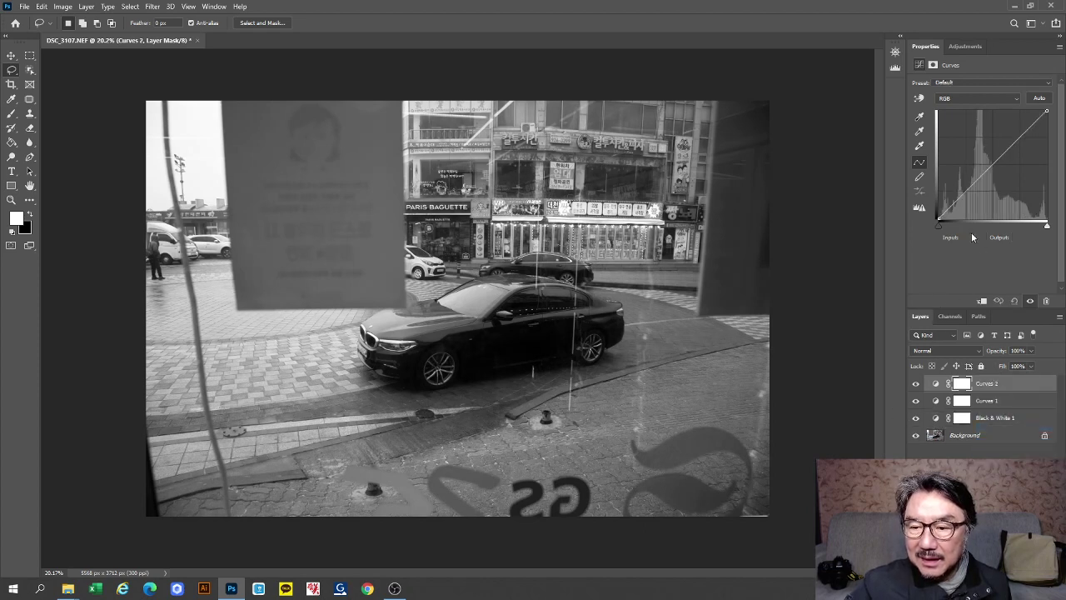
{"action": "left_click", "coordinate": [920, 98]}
{"action": "left_click_drag", "start_coordinate": [733, 473], "coordinate": [745, 494]}
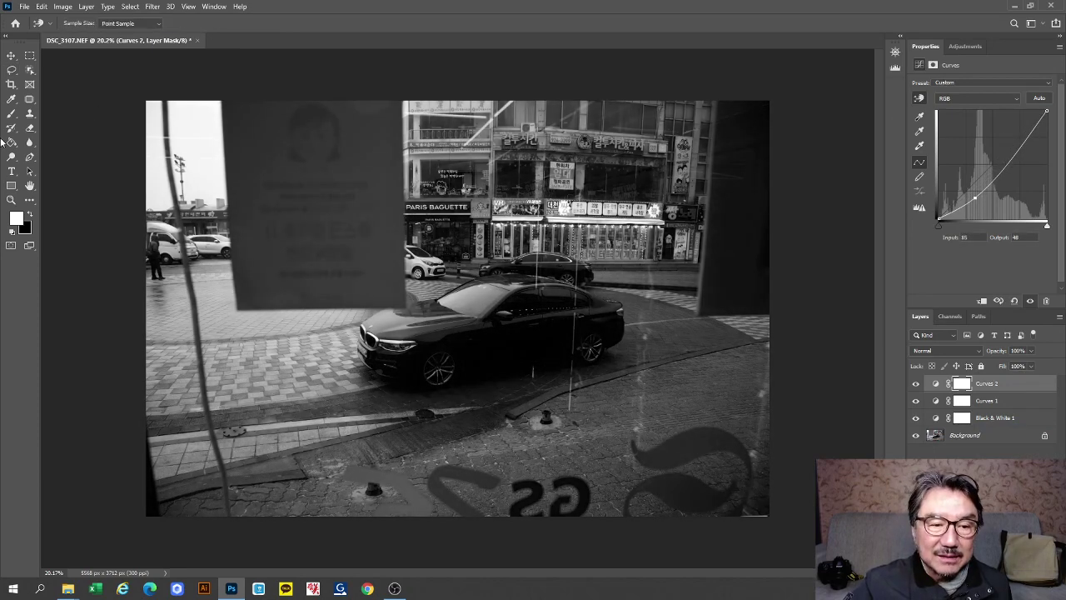
- Fill the Curves 2 mask with black and paint white at 15% opacity around the photo's outer edges to darken them
{"action": "left_click", "coordinate": [14, 143]}
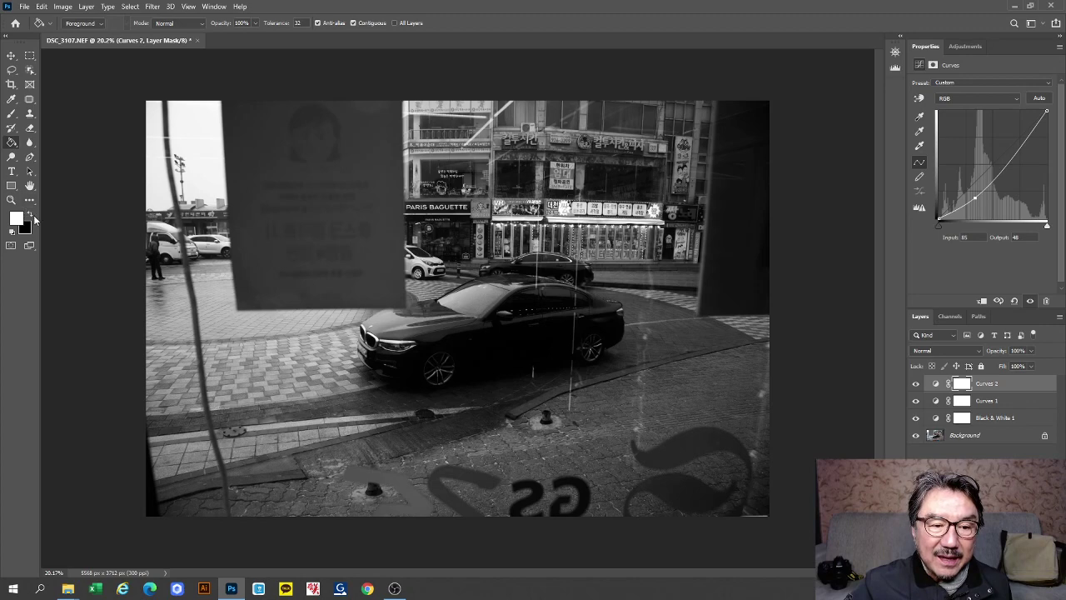
{"action": "left_click", "coordinate": [287, 240]}
{"action": "key", "text": "b"}
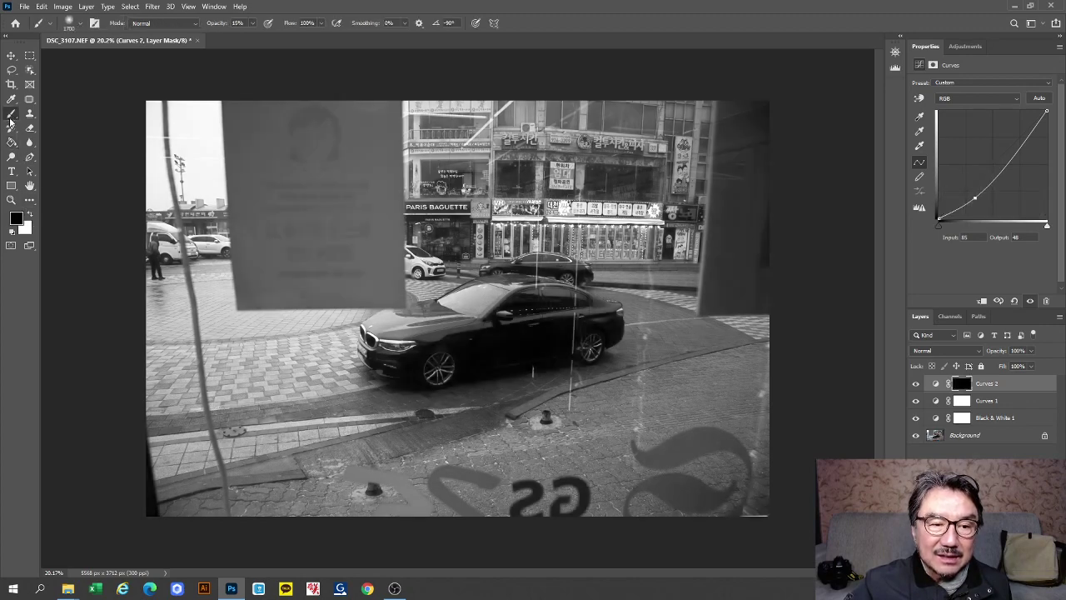
{"action": "left_click", "coordinate": [29, 215]}
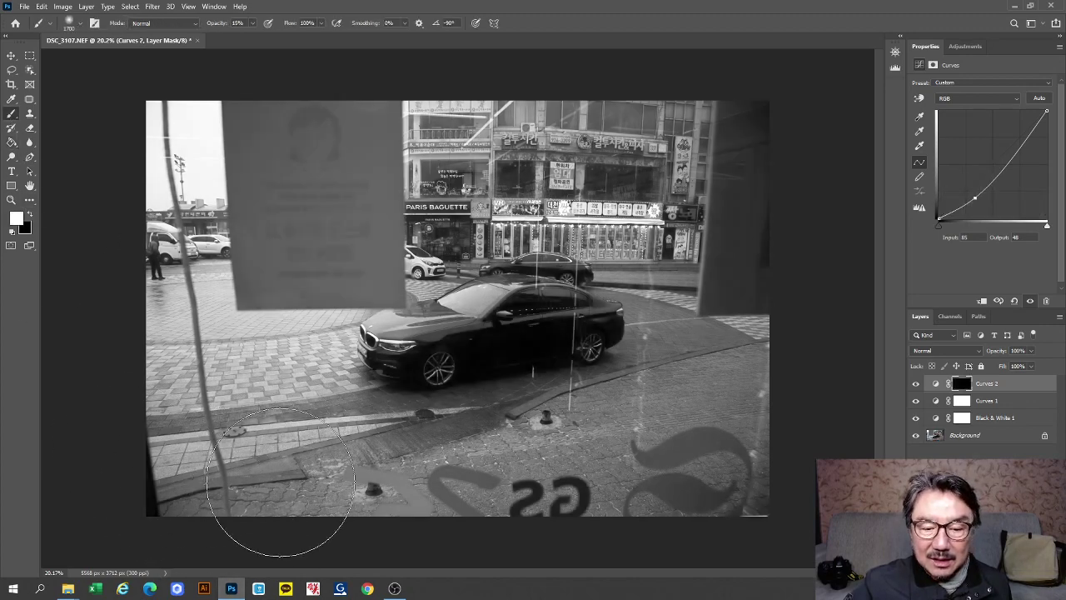
{"action": "left_click_drag", "start_coordinate": [774, 333], "coordinate": [754, 508]}
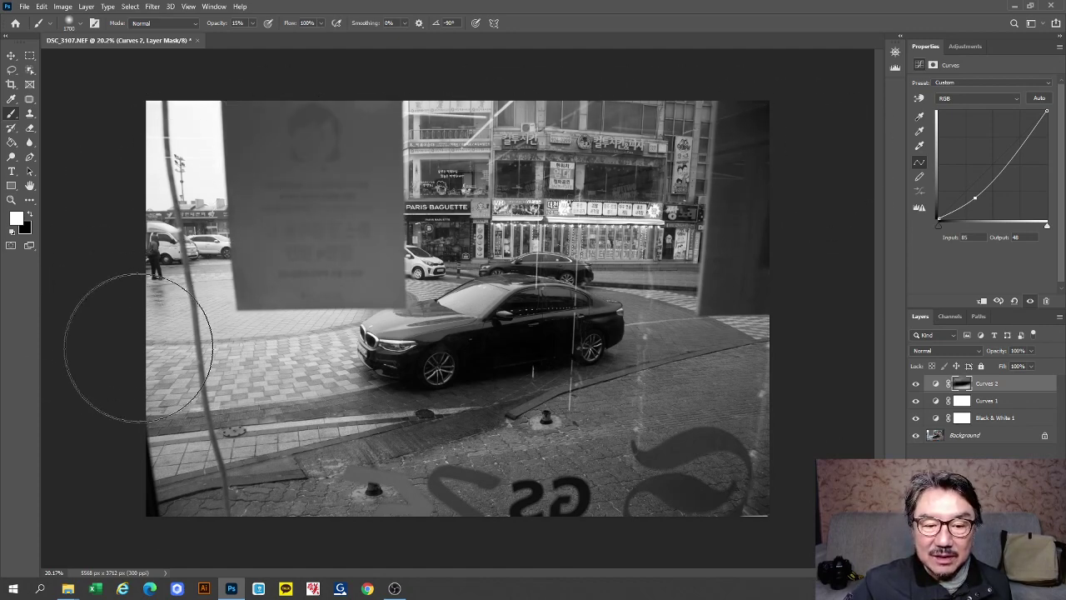
- Reduce the brush size to 800 px and paint more white on the Curves 2 mask to darken the photo's foreground pavement
{"action": "key", "text": "bracketleft"}
{"action": "key", "text": "bracketleft"}
{"action": "key", "text": "bracketleft"}
{"action": "key", "text": "bracketleft"}
{"action": "key", "text": "bracketleft"}
{"action": "key", "text": "bracketleft"}
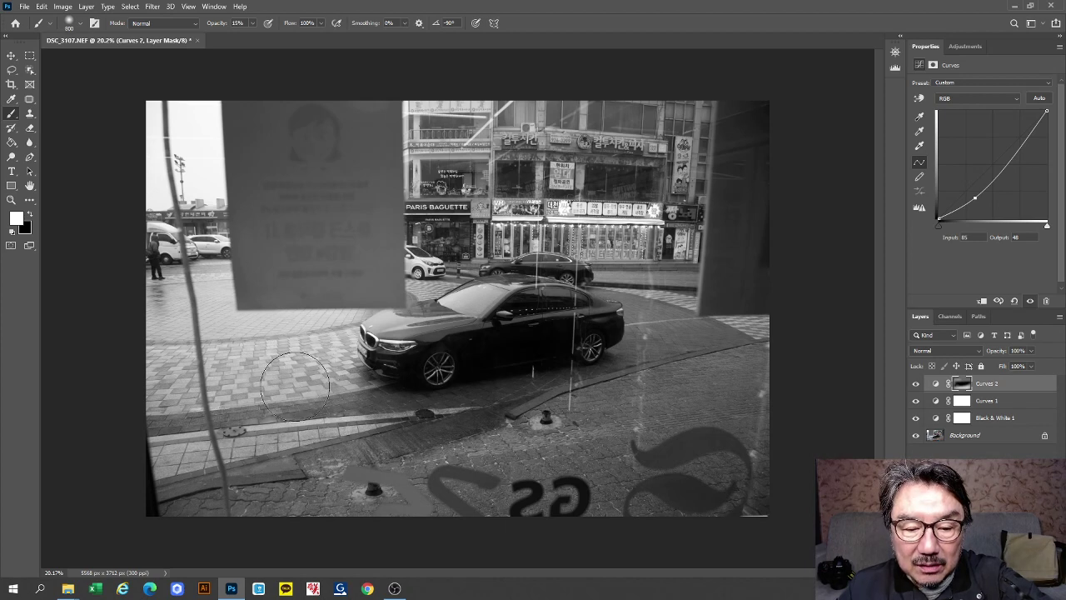
{"action": "key", "text": "bracketleft"}
{"action": "key", "text": "bracketleft"}
{"action": "key", "text": "bracketleft"}
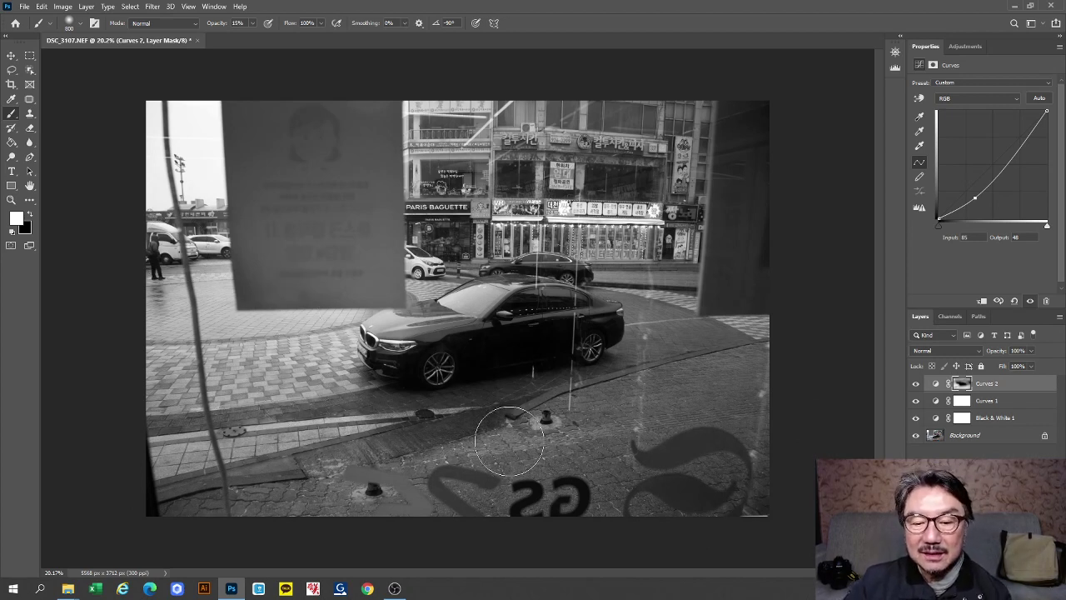
- Toggle the Curves 2 layer's visibility to compare the photo with and without the masked darkening
{"action": "left_click", "coordinate": [916, 384]}
{"action": "left_click", "coordinate": [915, 386]}
{"action": "left_click", "coordinate": [914, 386]}
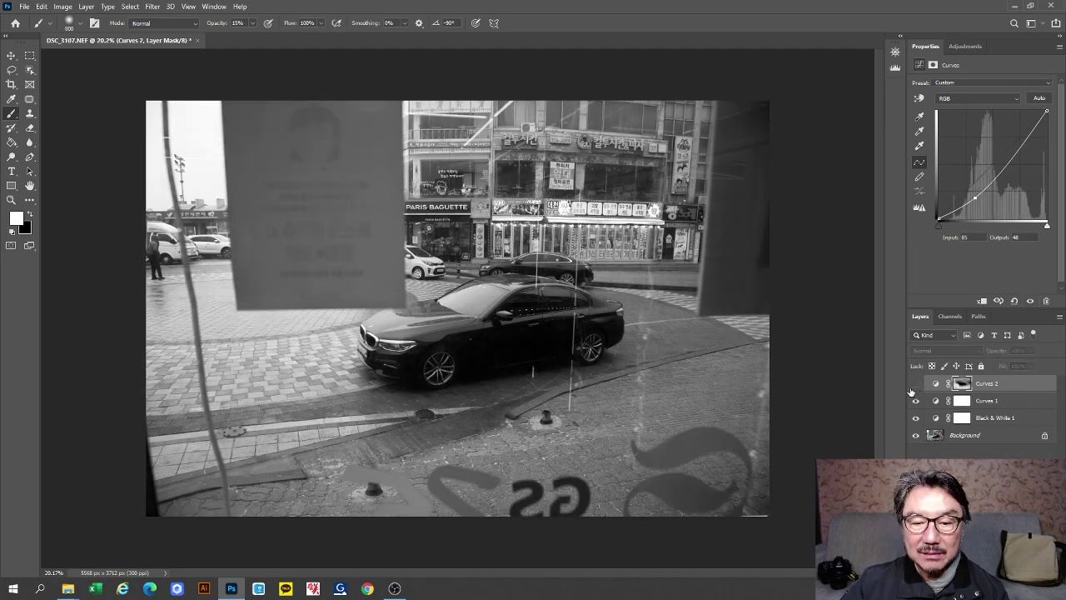
{"action": "left_click", "coordinate": [914, 388]}
{"action": "left_click", "coordinate": [913, 389]}
{"action": "left_click", "coordinate": [914, 388]}
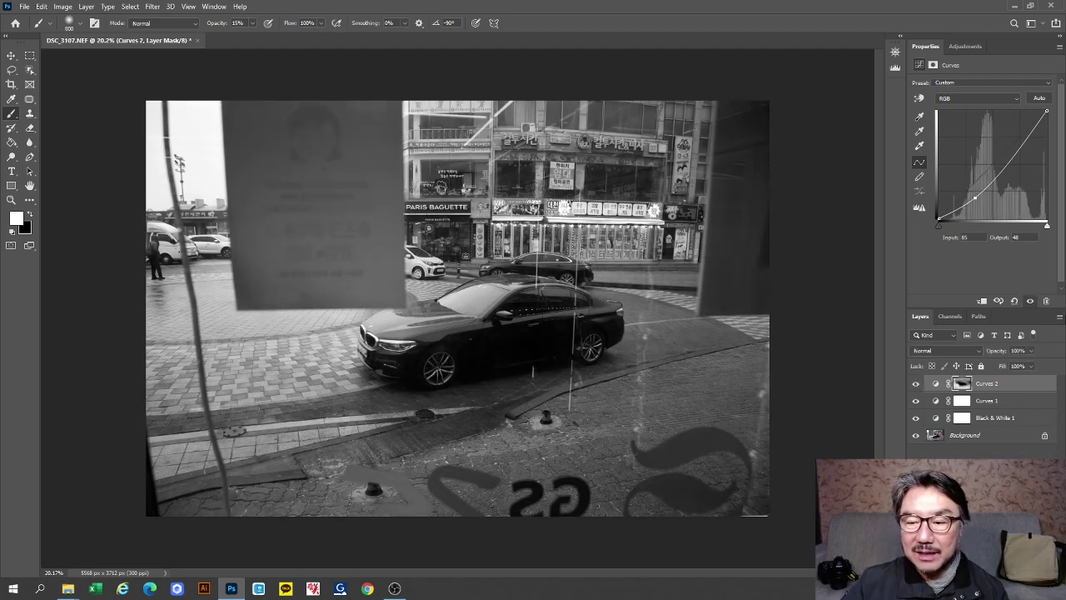
- Flatten the image and apply a sharpening filter to a freehand lasso selection around the black car
{"action": "left_click", "coordinate": [1058, 316]}
{"action": "left_click", "coordinate": [933, 512]}
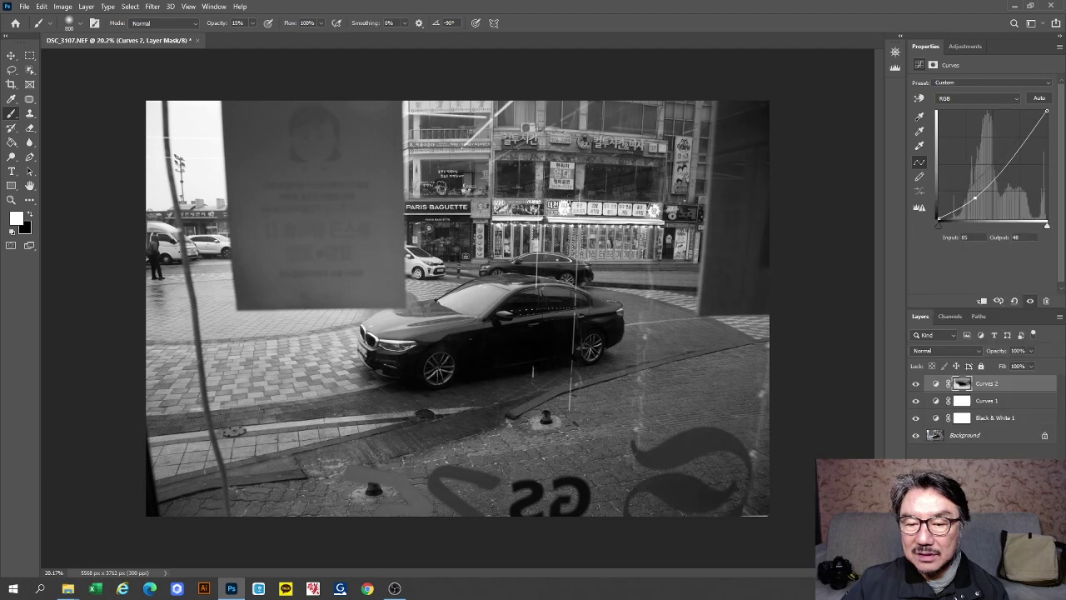
{"action": "left_click", "coordinate": [12, 70]}
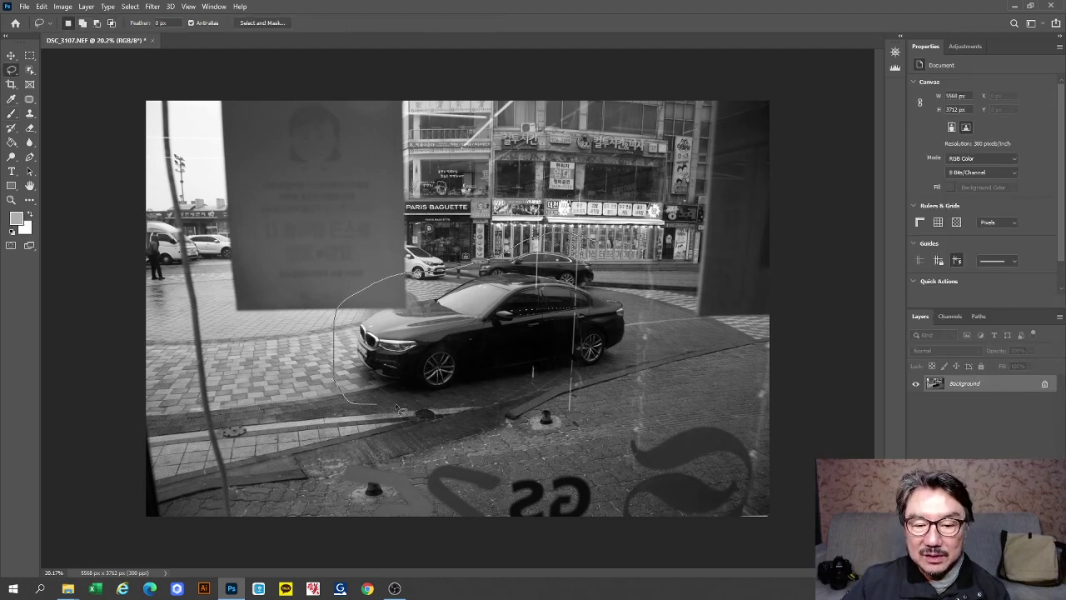
{"action": "left_click_drag", "start_coordinate": [593, 247], "coordinate": [575, 254]}
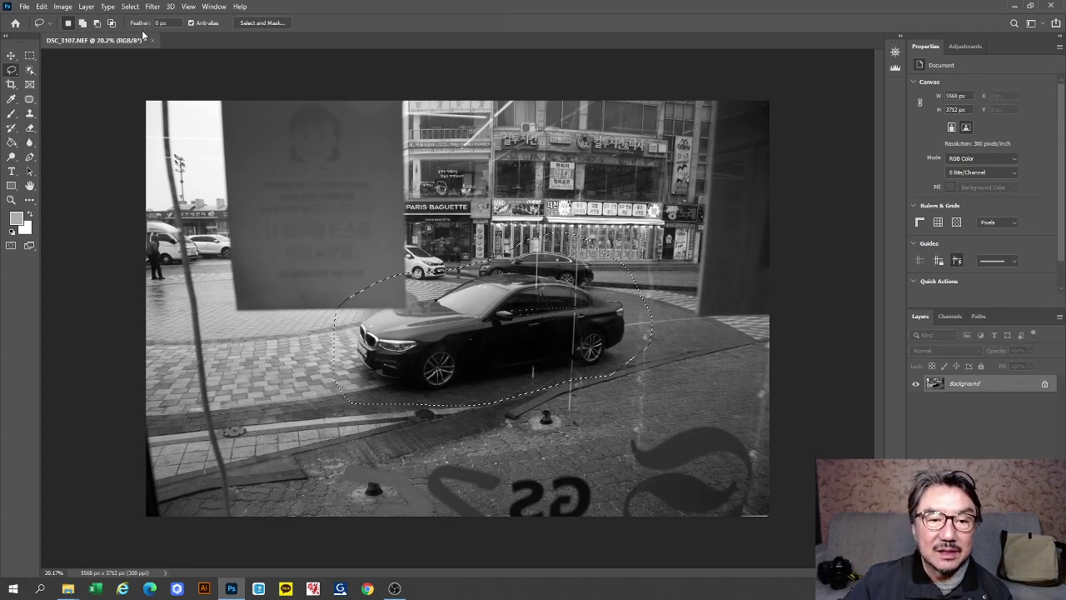
{"action": "left_click", "coordinate": [150, 6]}
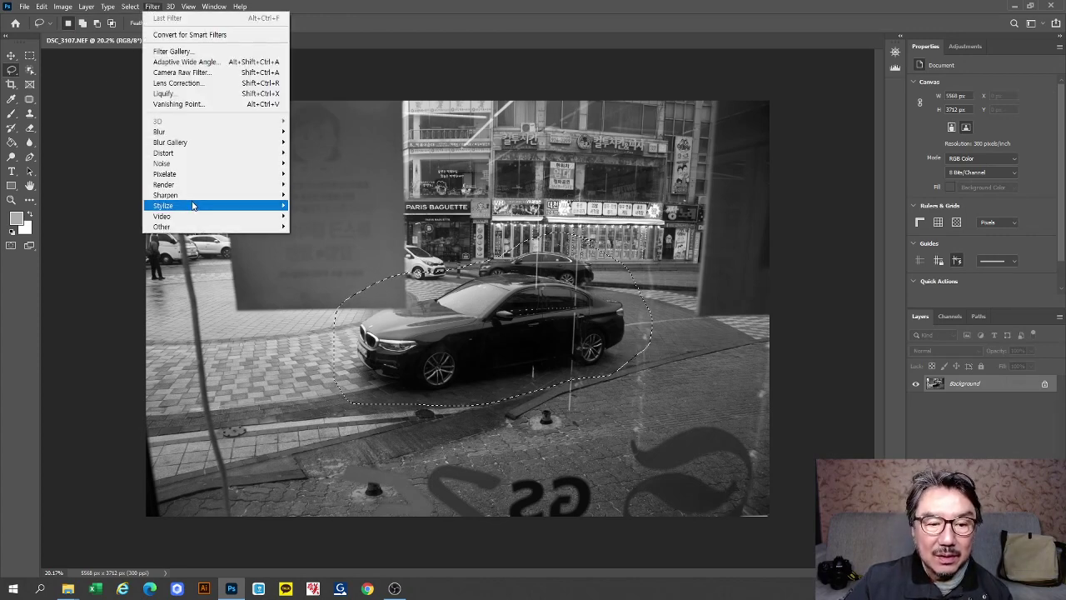
{"action": "mouse_move", "coordinate": [192, 196]}
{"action": "left_click", "coordinate": [319, 247]}
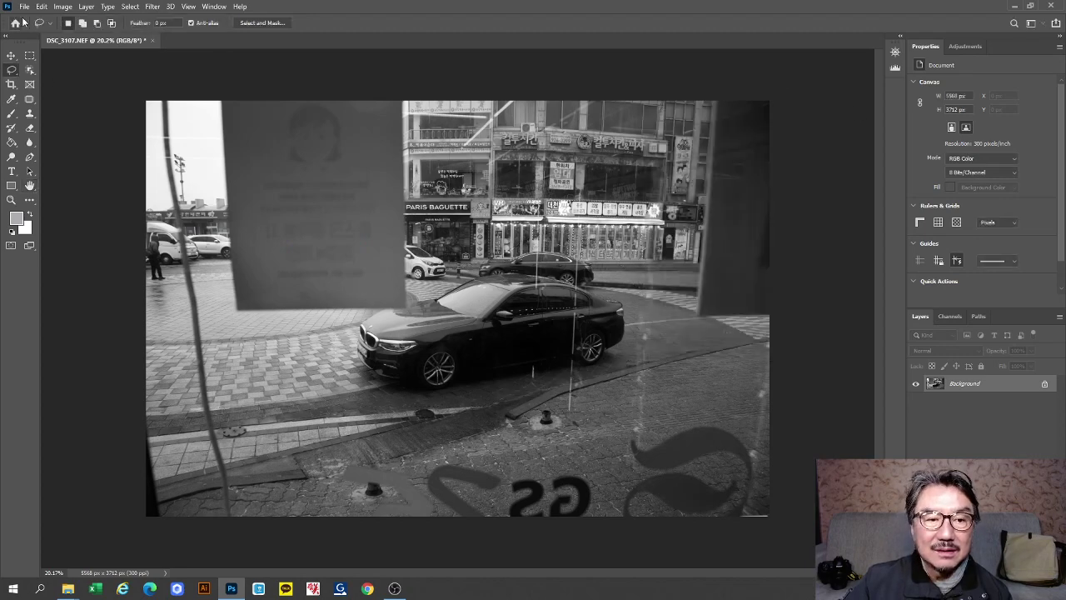
- Save the photo on the computer as a JPEG named DSC_3107-bw at quality 12 and close the document
{"action": "left_click", "coordinate": [25, 6]}
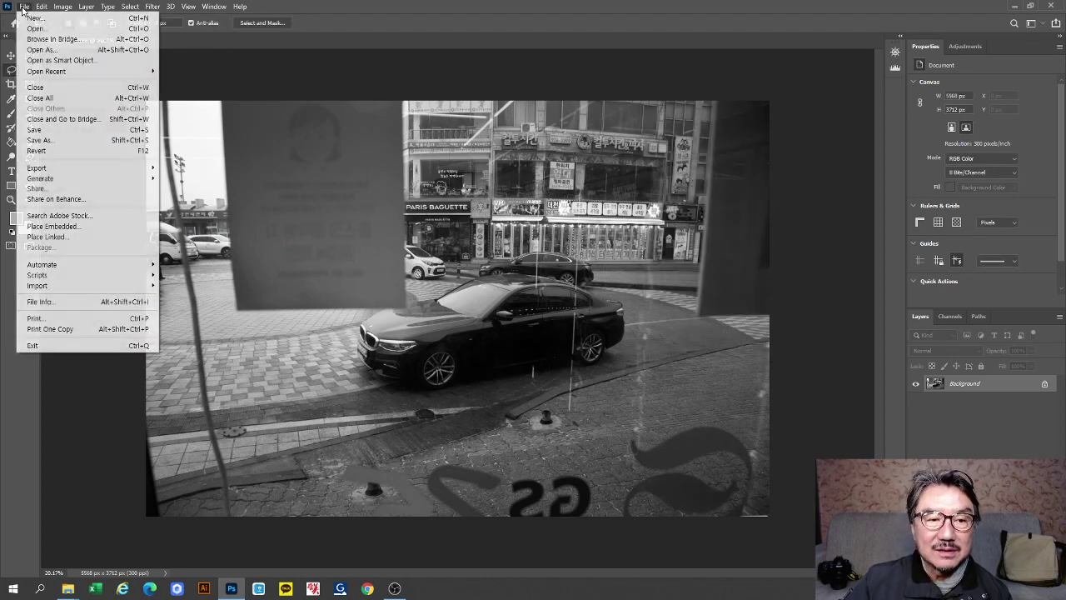
{"action": "left_click", "coordinate": [83, 140]}
{"action": "left_click", "coordinate": [605, 388]}
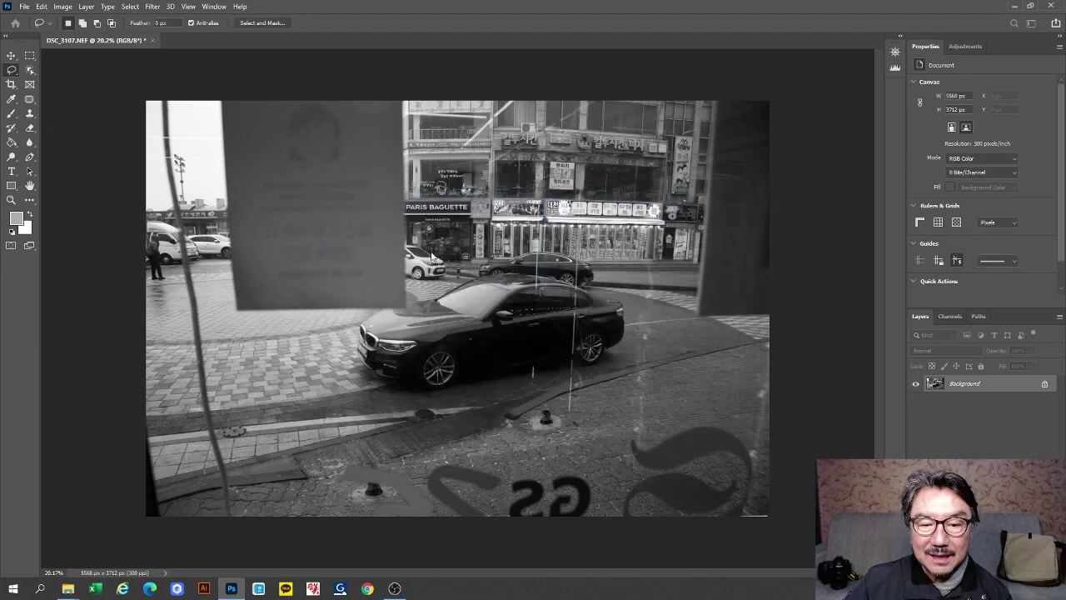
{"action": "left_click", "coordinate": [142, 208]}
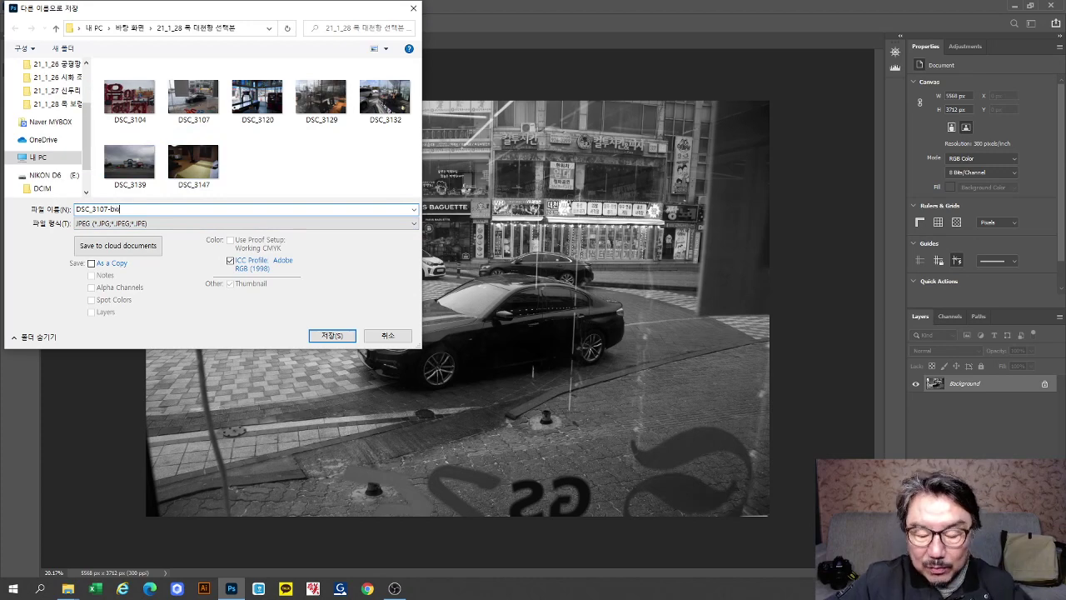
{"action": "type", "text": "-bw"}
{"action": "key", "text": "Return"}
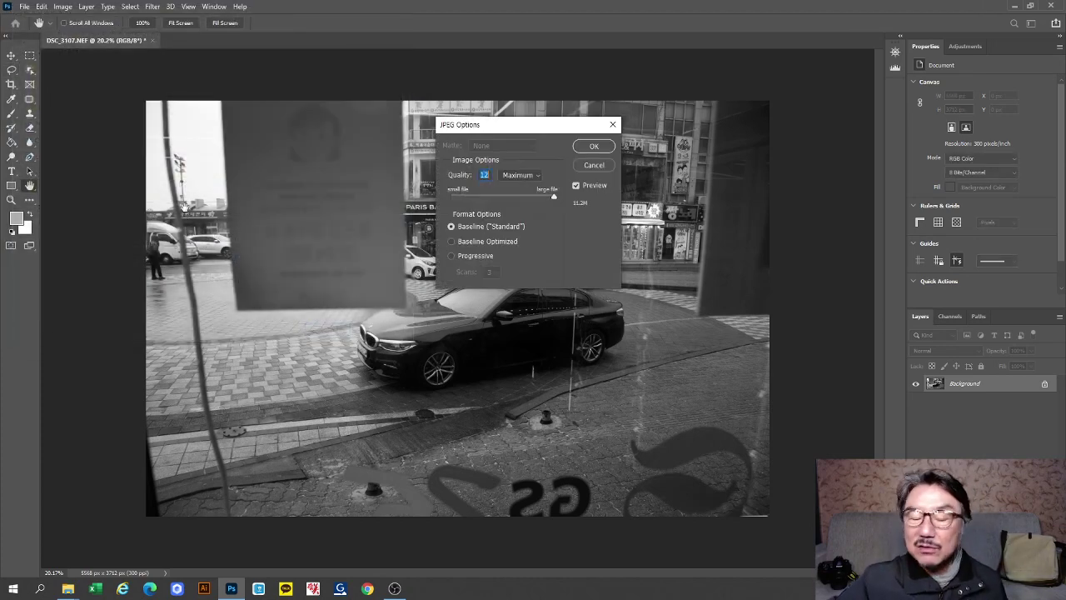
{"action": "left_click", "coordinate": [596, 148]}
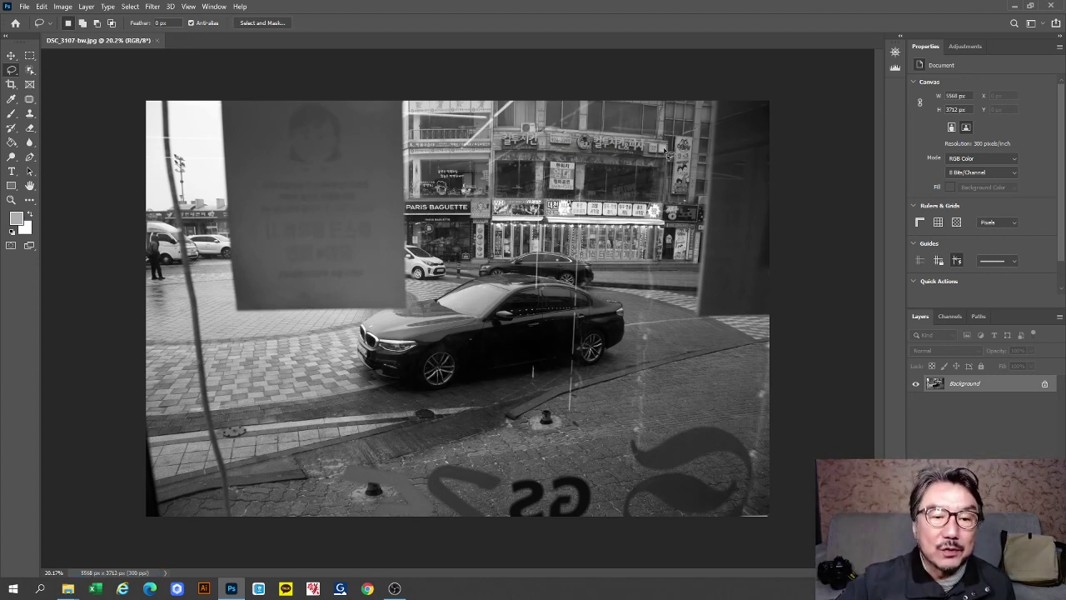
{"action": "left_click", "coordinate": [159, 40]}
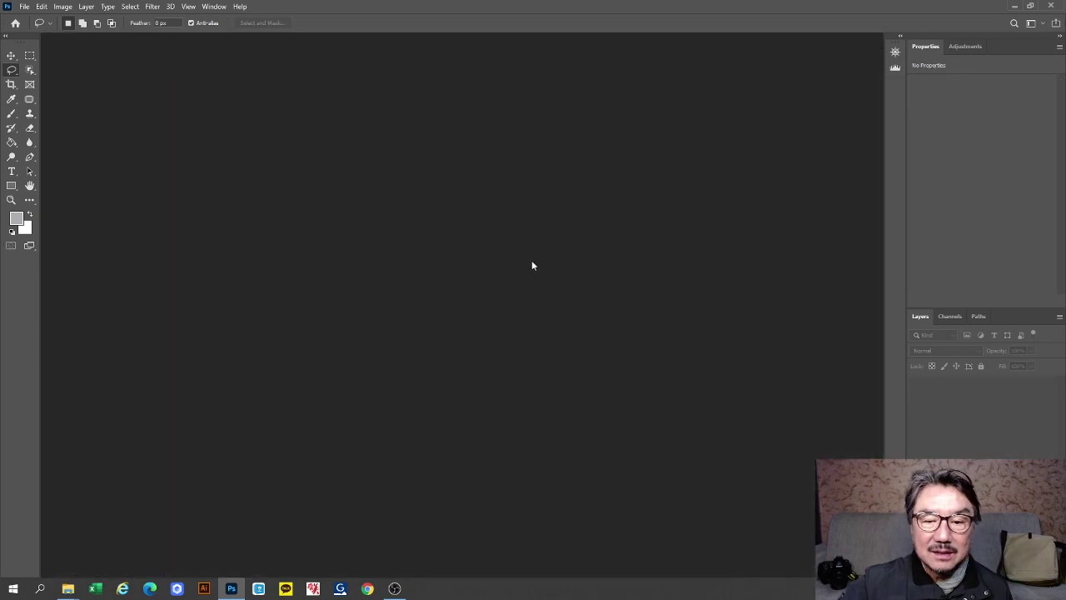
- Open the raw photo DSC_3120 from the selected-photos folder through Camera Raw and work in the maximized Photoshop window
{"action": "left_click", "coordinate": [1029, 6]}
{"action": "scroll", "coordinate": [398, 238], "scroll_direction": "down", "scroll_amount": 3}
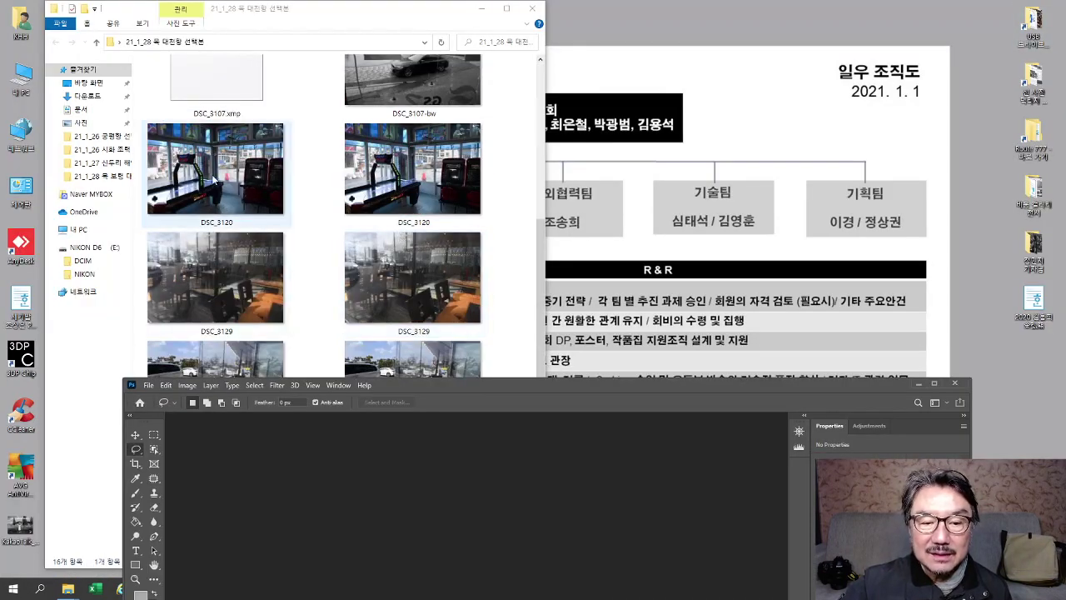
{"action": "left_click", "coordinate": [412, 167]}
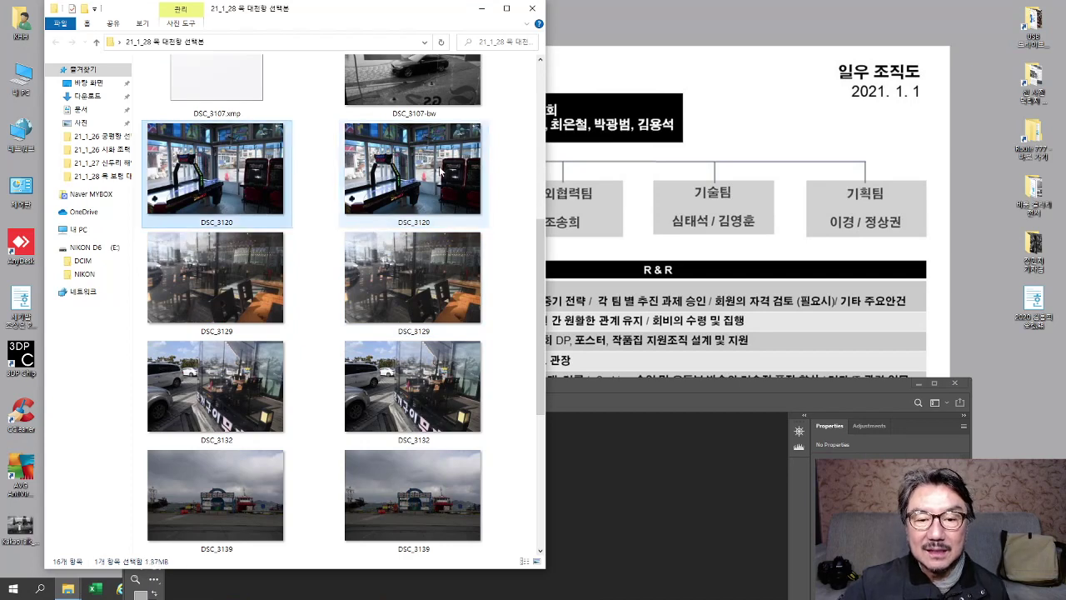
{"action": "left_click_drag", "start_coordinate": [444, 176], "coordinate": [921, 411]}
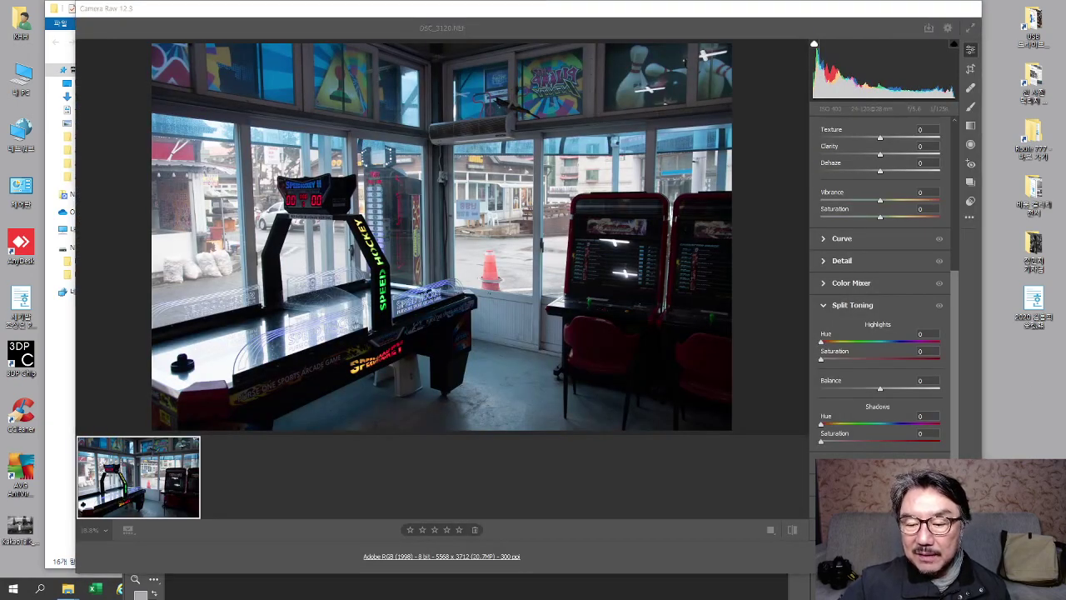
{"action": "left_click", "coordinate": [941, 555]}
{"action": "left_click", "coordinate": [933, 385]}
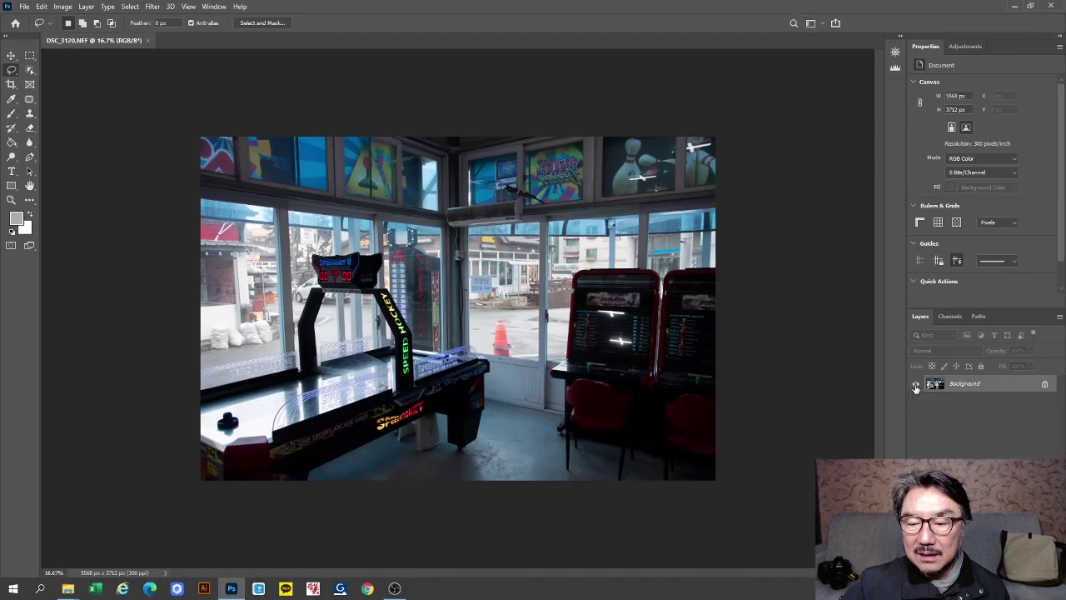
- Add a Black & White adjustment layer with Reds at 86, Yellows at 132 and Greens at 90
{"action": "left_click", "coordinate": [991, 564]}
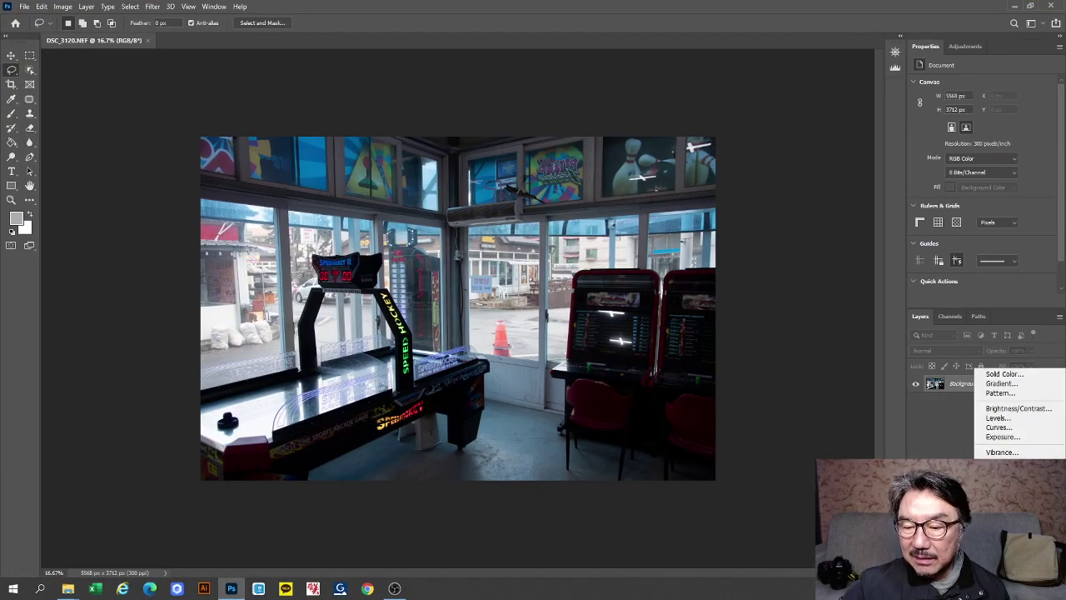
{"action": "left_click", "coordinate": [1008, 479]}
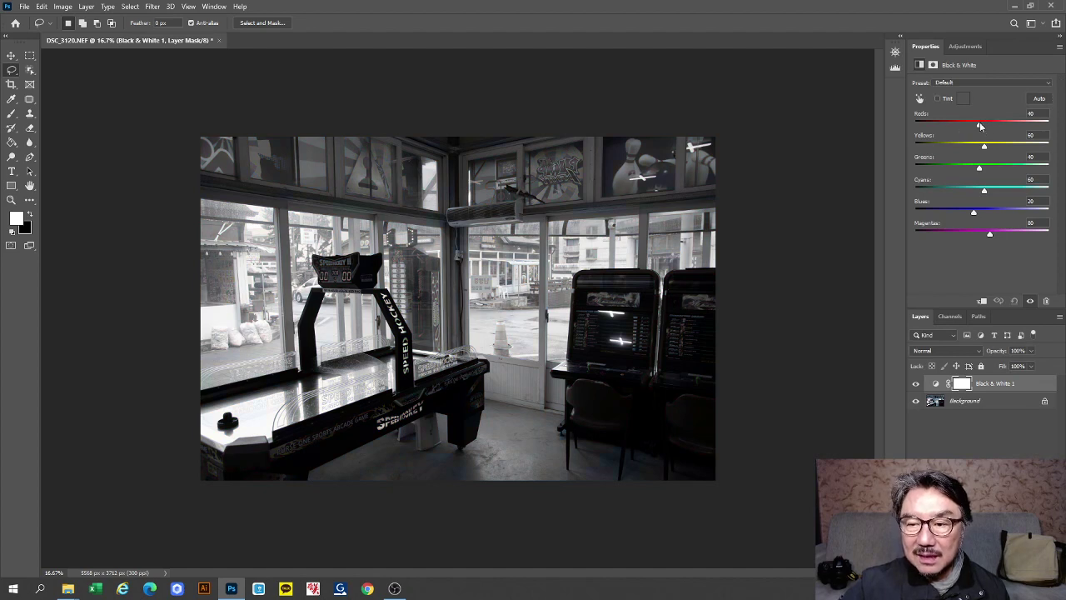
{"action": "left_click_drag", "start_coordinate": [979, 125], "coordinate": [998, 171]}
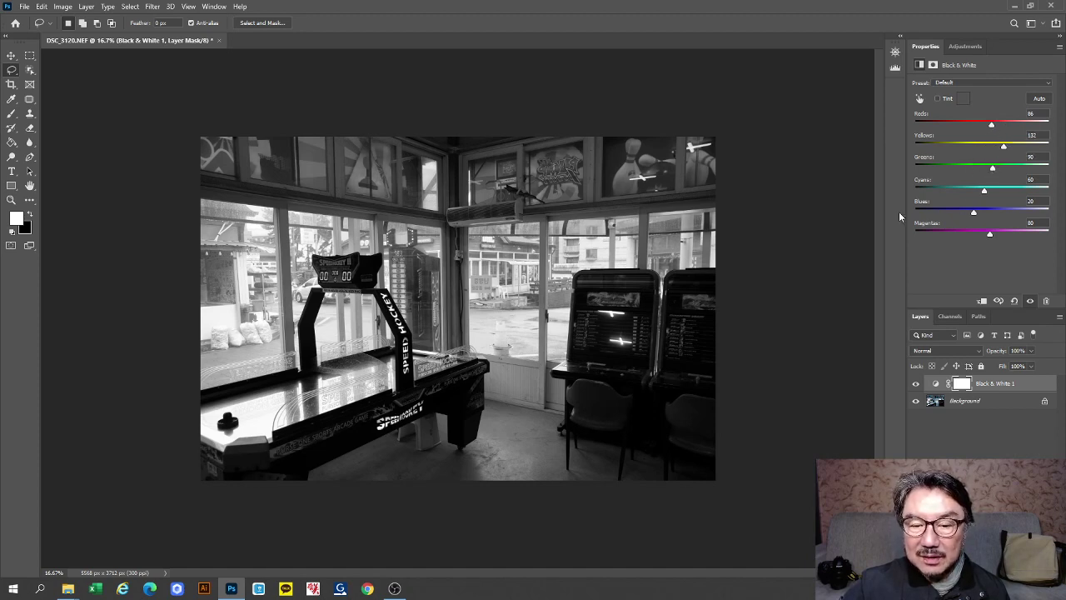
{"action": "scroll", "coordinate": [816, 162], "scroll_direction": "up", "scroll_amount": 1}
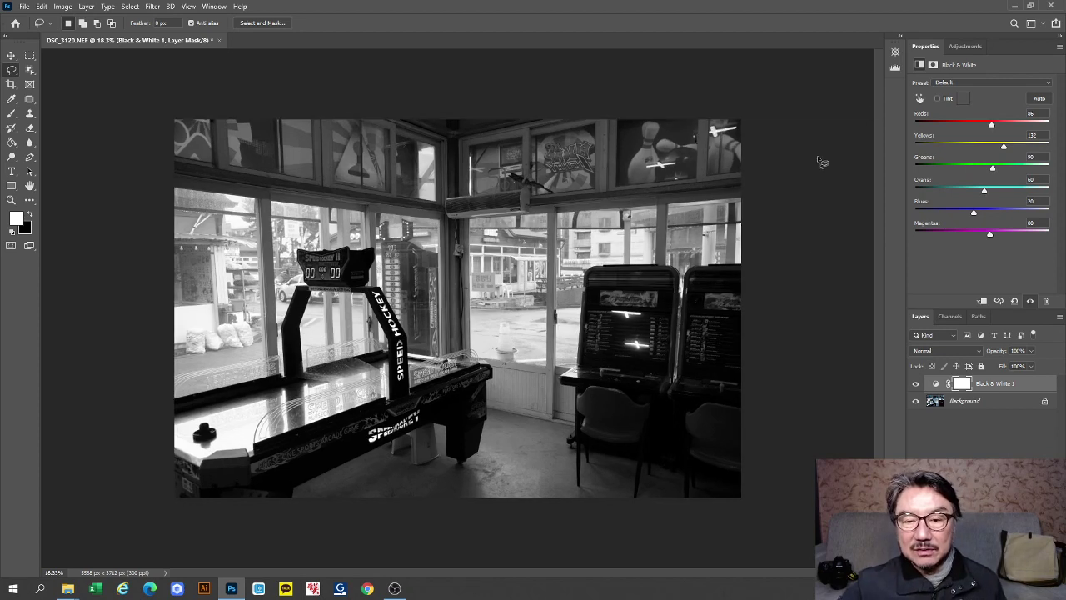
{"action": "scroll", "coordinate": [560, 490], "scroll_direction": "down", "scroll_amount": 1}
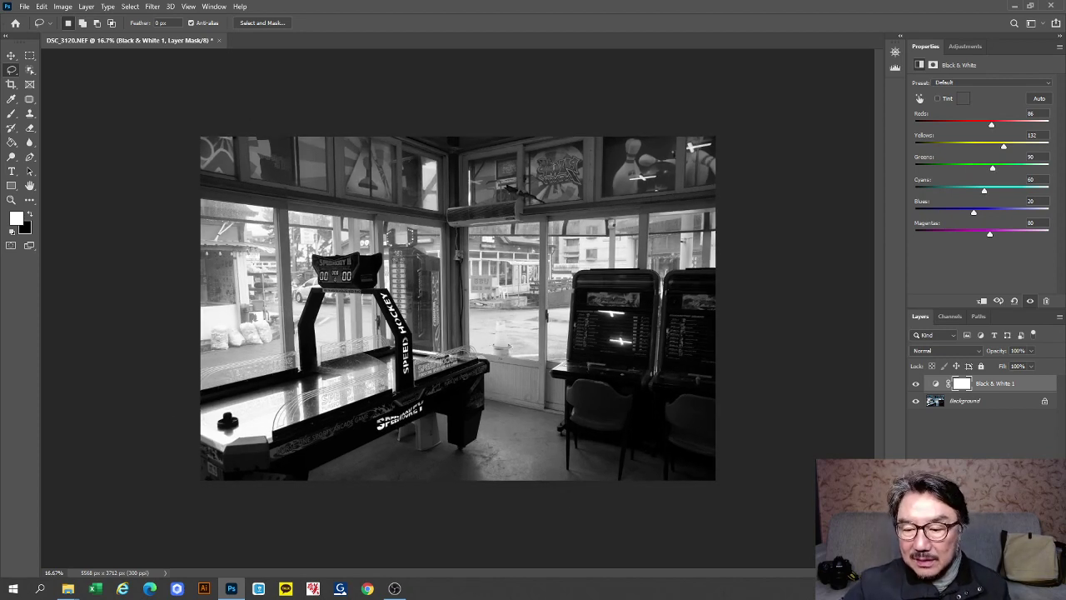
- Add a Curves adjustment layer and darken the bright street outside the window by on-image adjustment to input 198, output 186
{"action": "left_click", "coordinate": [980, 565]}
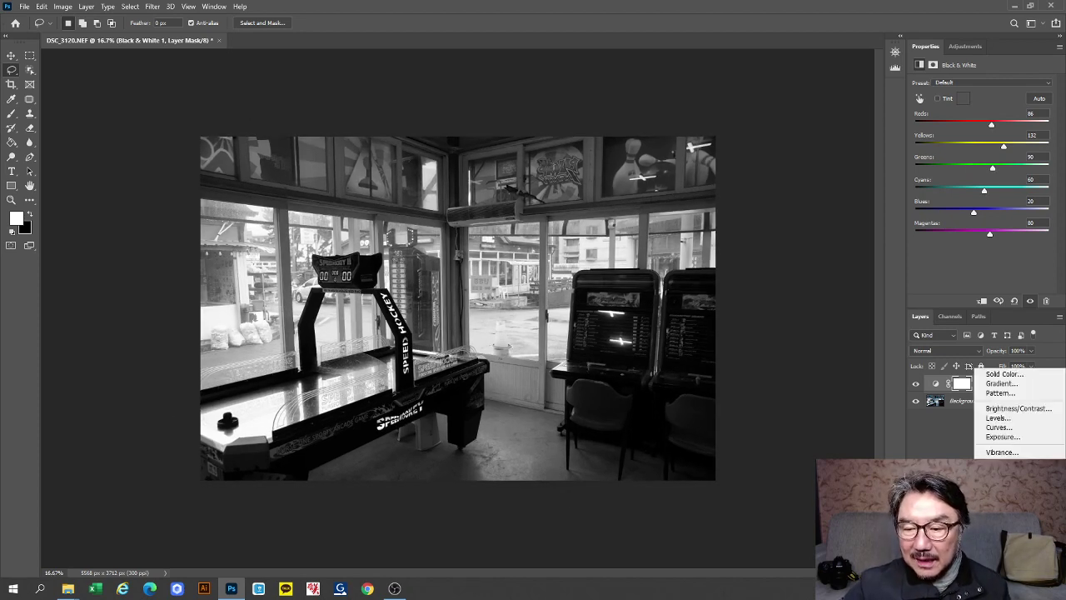
{"action": "left_click", "coordinate": [1004, 428]}
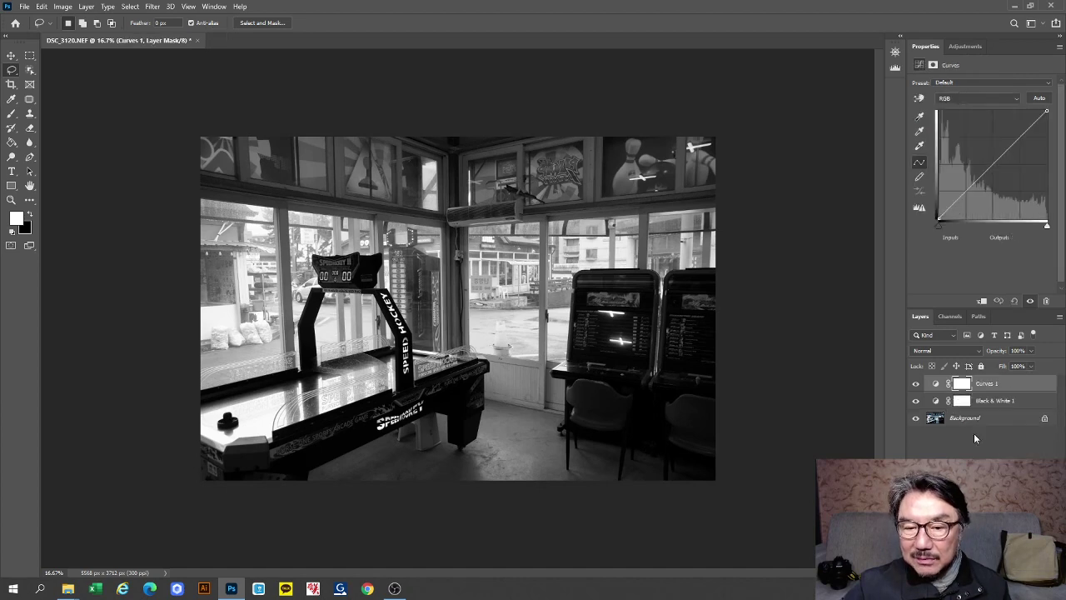
{"action": "left_click", "coordinate": [920, 99]}
{"action": "left_click_drag", "start_coordinate": [502, 308], "coordinate": [504, 318]}
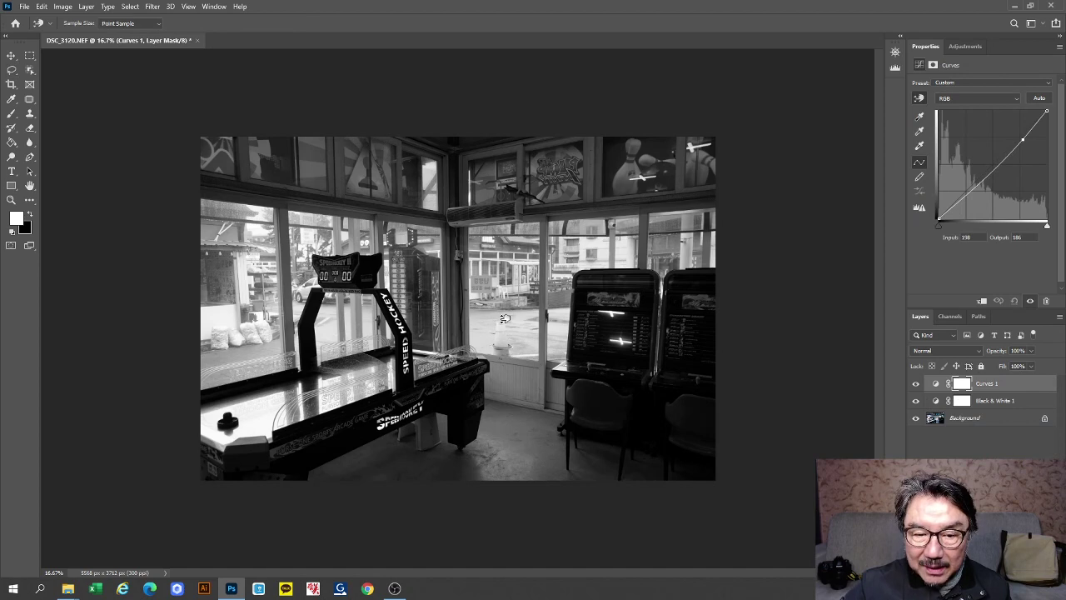
- Fill the Curves 1 mask with black and toggle the layer's visibility to check the mask's effect
{"action": "left_click", "coordinate": [11, 146]}
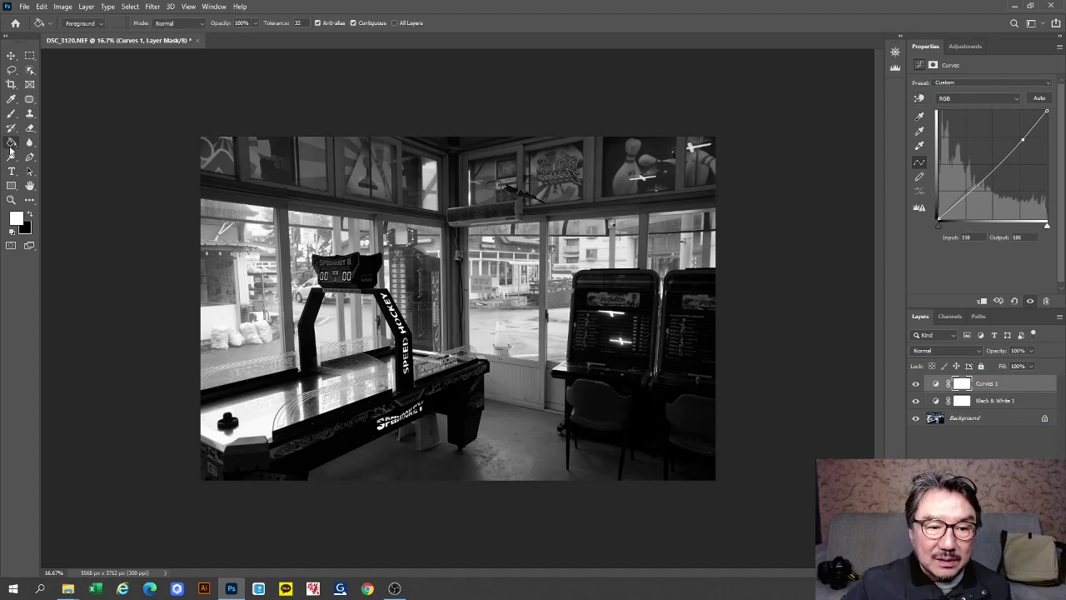
{"action": "left_click", "coordinate": [28, 214]}
{"action": "left_click", "coordinate": [383, 185]}
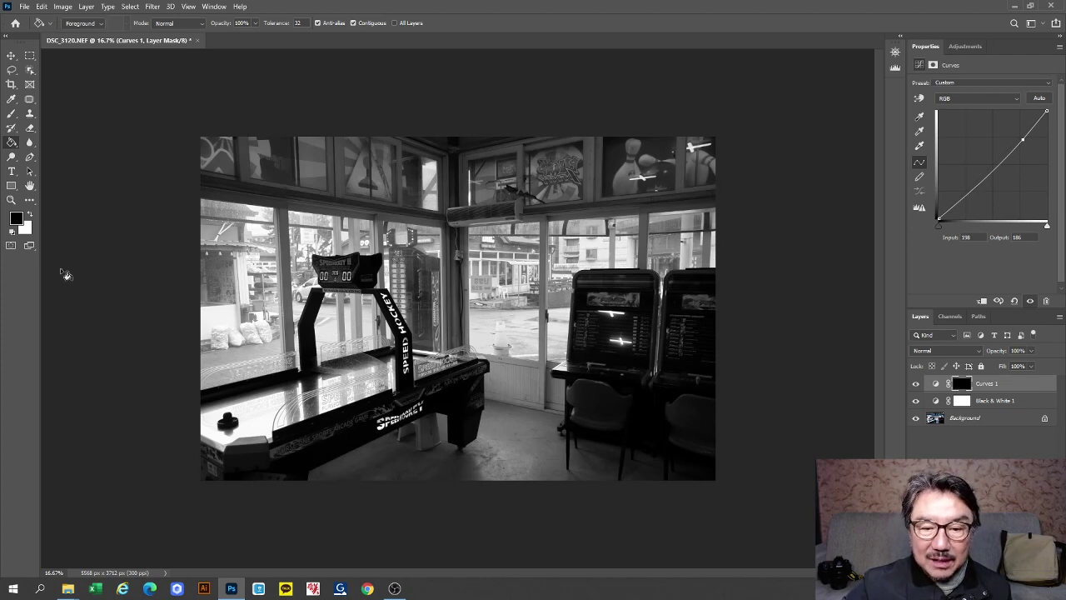
{"action": "left_click", "coordinate": [916, 384]}
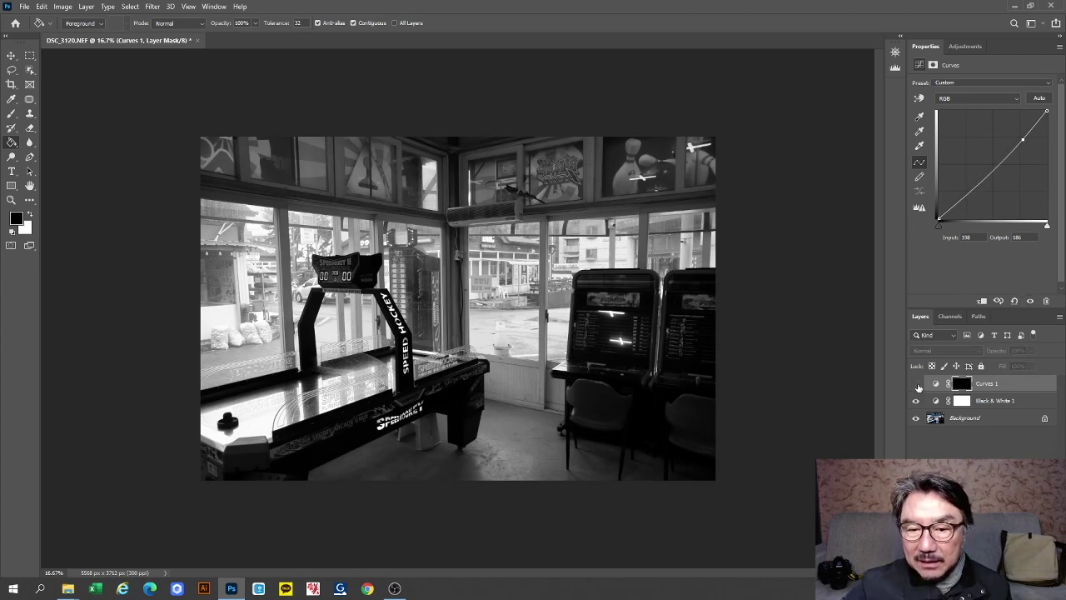
{"action": "left_click", "coordinate": [916, 384]}
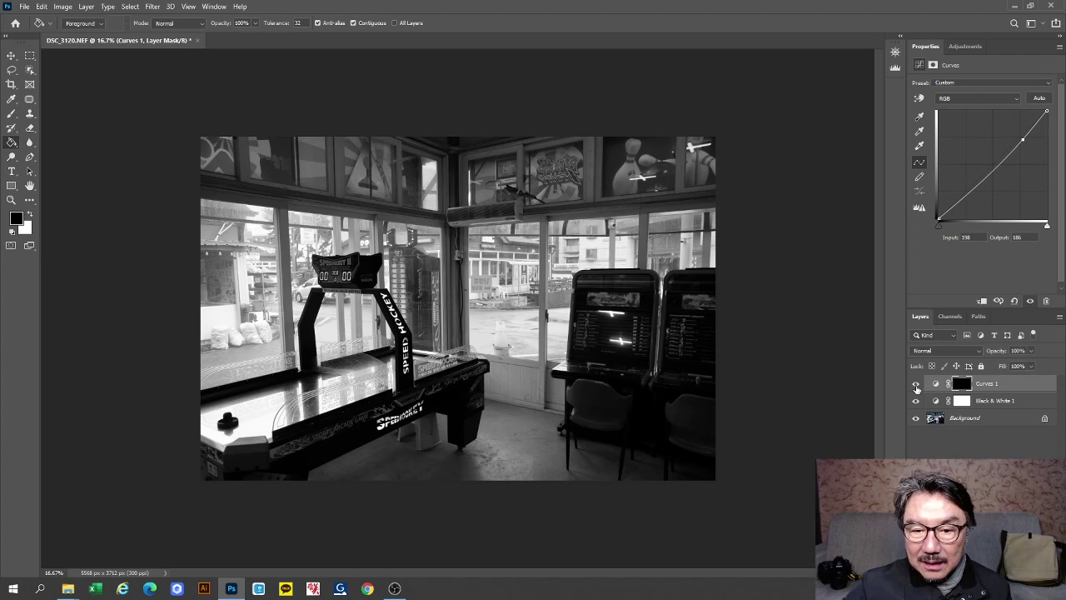
{"action": "left_click", "coordinate": [916, 386]}
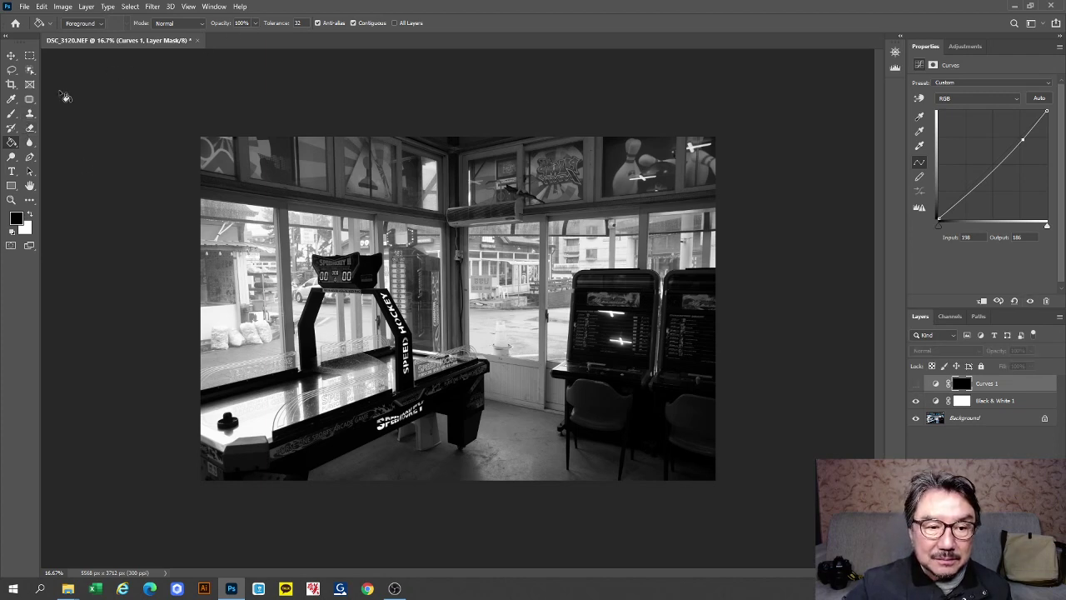
- Show the Curves 1 layer and paint its mask white over the bright windows with a soft brush at 15% opacity
{"action": "left_click", "coordinate": [11, 114]}
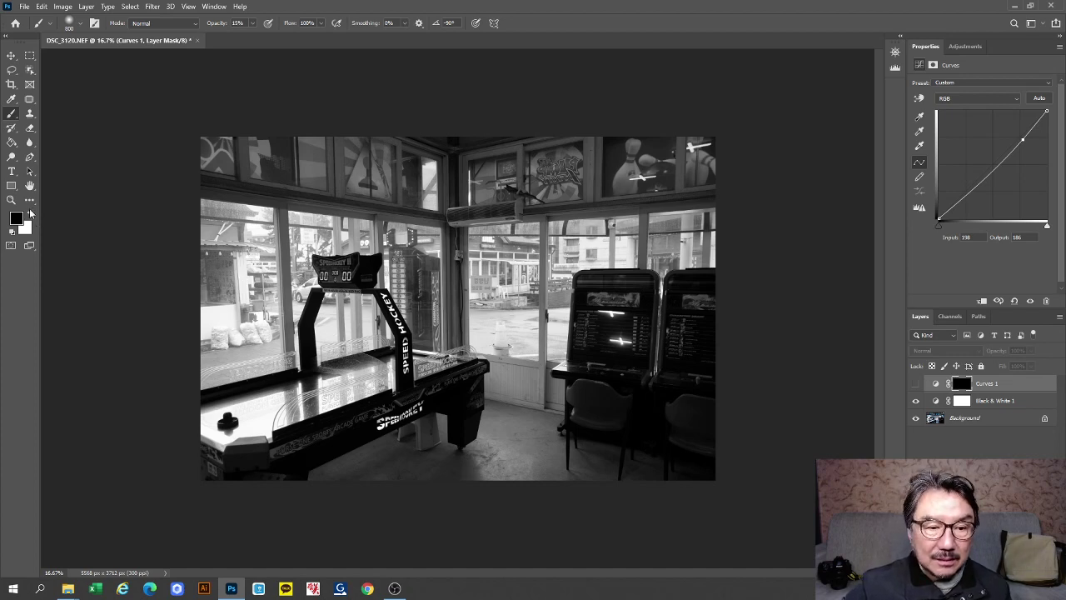
{"action": "left_click", "coordinate": [29, 214]}
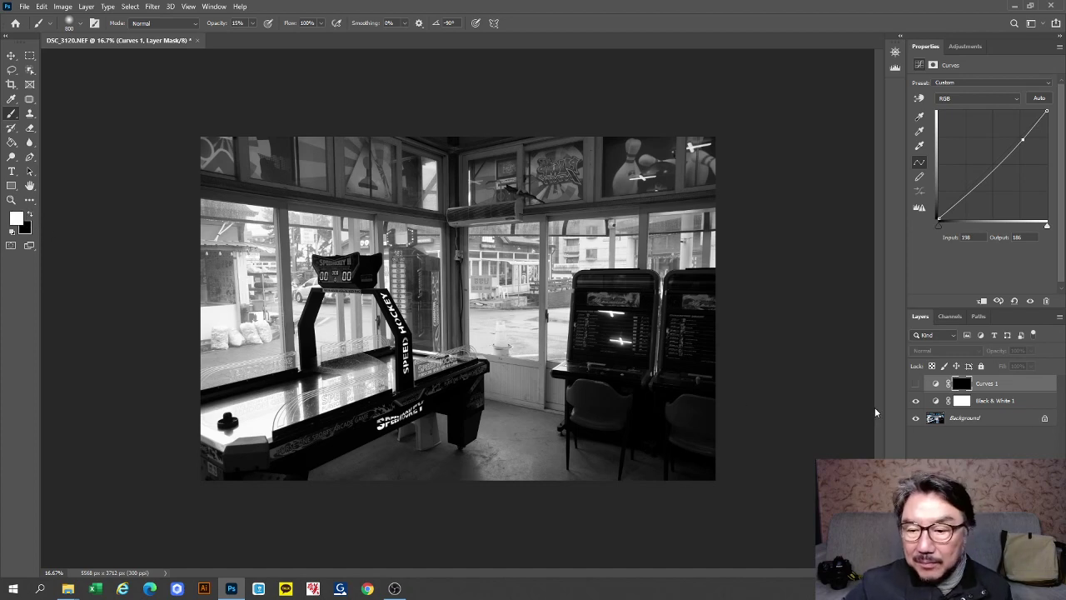
{"action": "left_click", "coordinate": [916, 383]}
{"action": "mouse_move", "coordinate": [220, 275]}
{"action": "left_mouse_down"}
{"action": "mouse_move", "coordinate": [254, 287]}
{"action": "mouse_move", "coordinate": [246, 320]}
{"action": "mouse_move", "coordinate": [410, 258]}
{"action": "mouse_move", "coordinate": [497, 329]}
{"action": "left_mouse_up"}
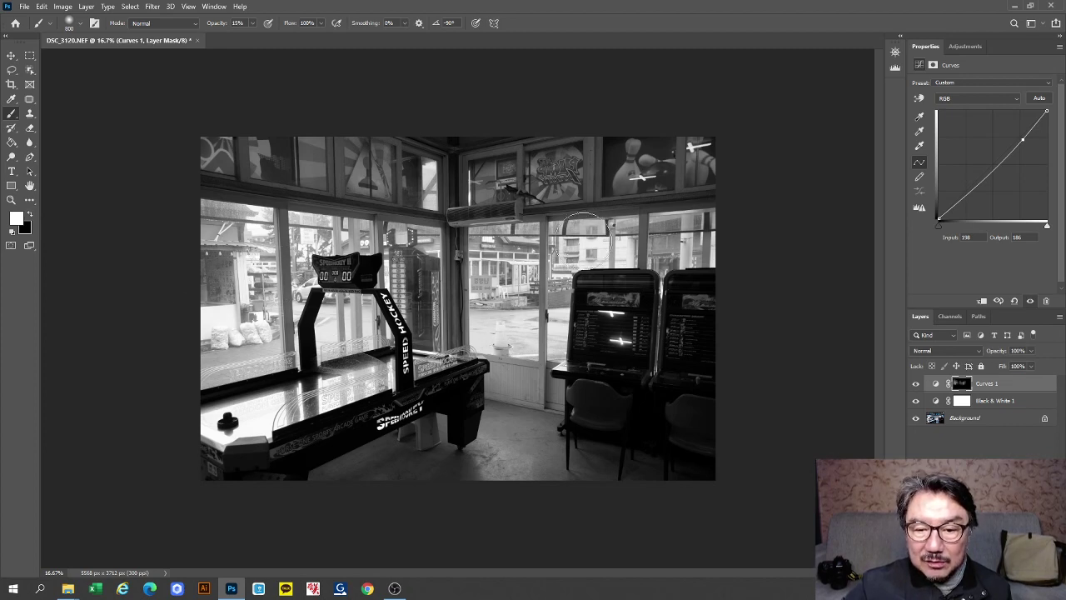
{"action": "left_click_drag", "start_coordinate": [499, 284], "coordinate": [546, 310]}
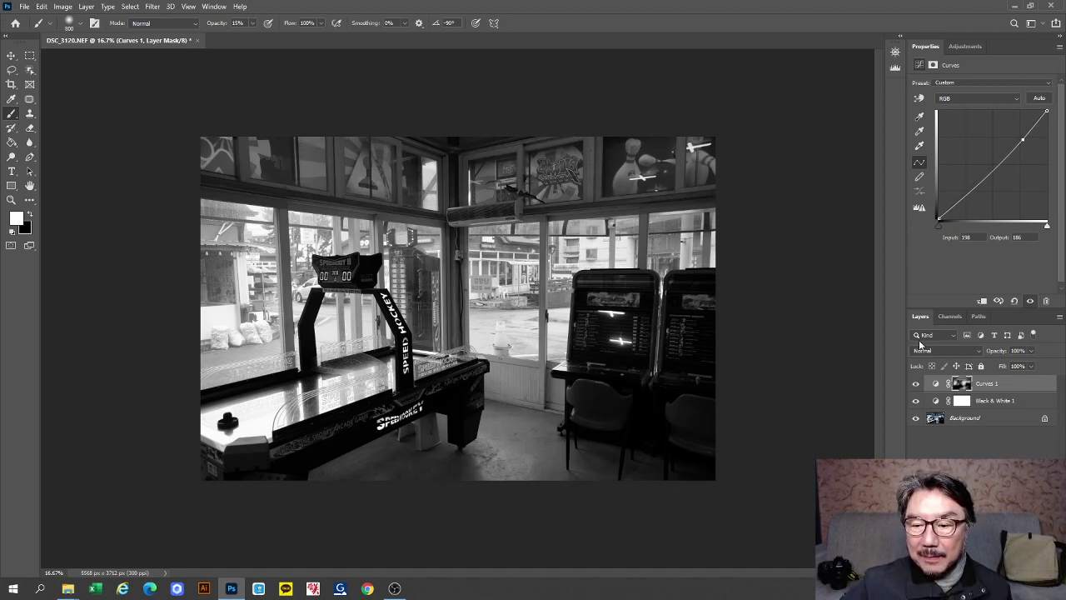
- Compare the photo with and without the Curves 1 layer to examine the masked darkening of the windows
{"action": "left_click", "coordinate": [915, 384]}
{"action": "left_click", "coordinate": [915, 384]}
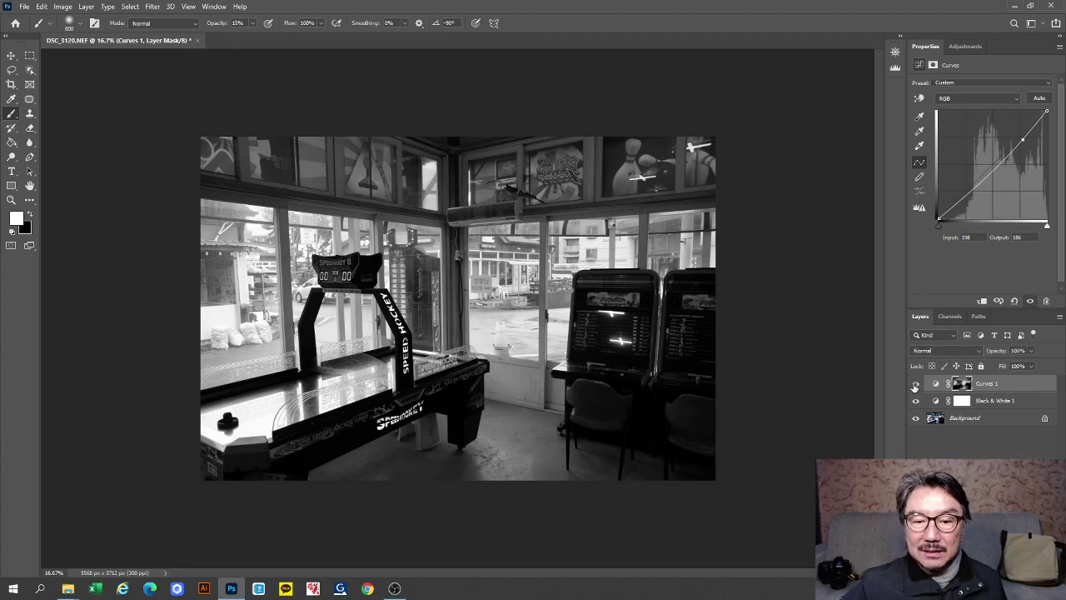
{"action": "left_click", "coordinate": [915, 384]}
{"action": "left_click", "coordinate": [915, 384]}
{"action": "left_click", "coordinate": [915, 384]}
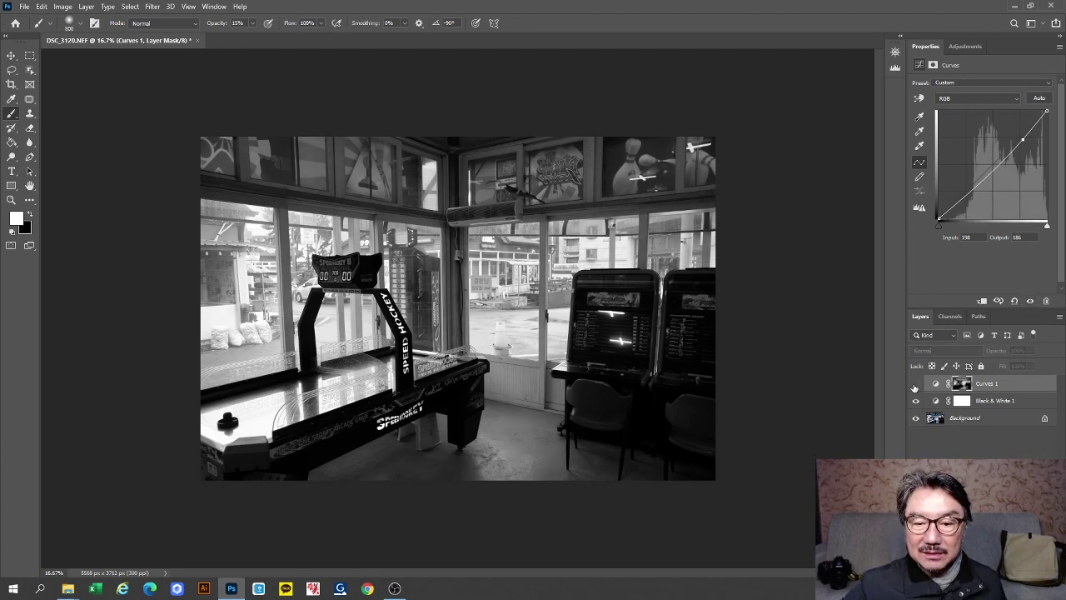
{"action": "left_click", "coordinate": [915, 383]}
{"action": "left_click", "coordinate": [915, 384]}
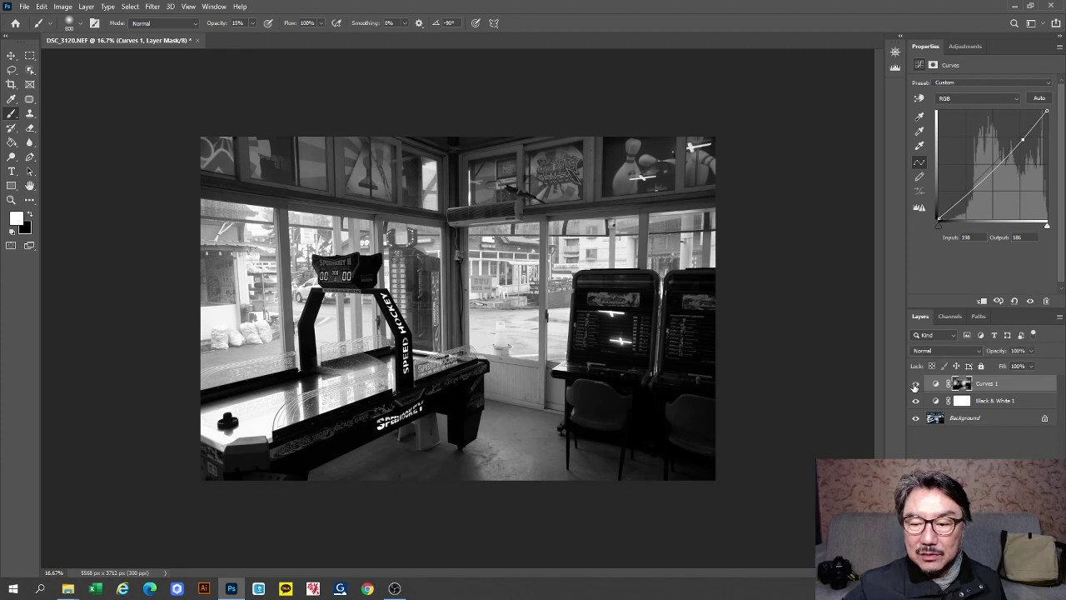
{"action": "left_click", "coordinate": [915, 384]}
{"action": "left_click", "coordinate": [915, 384]}
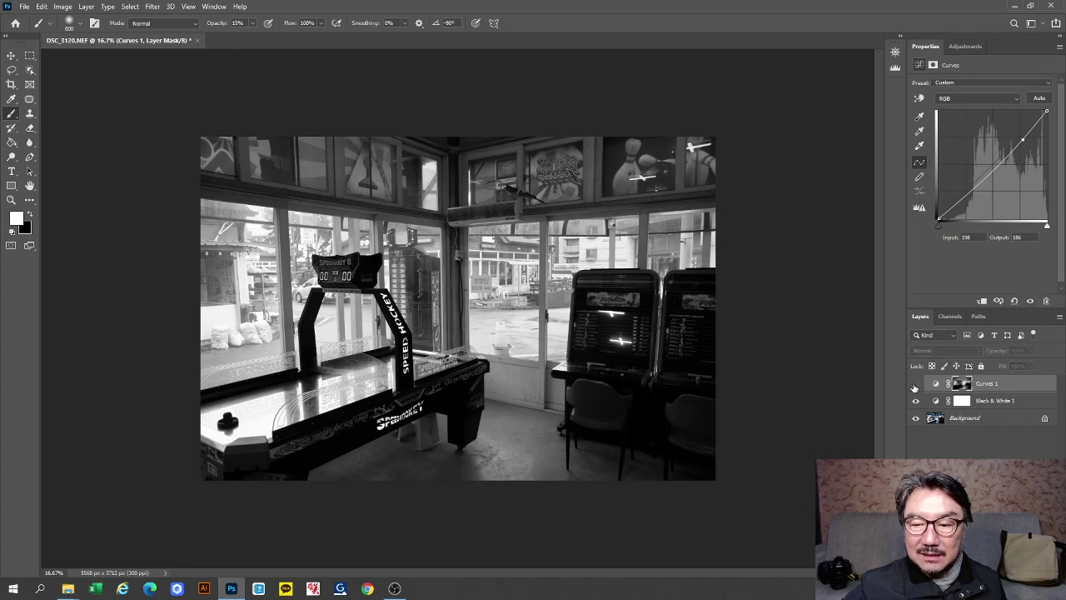
{"action": "left_click", "coordinate": [915, 384]}
{"action": "left_click", "coordinate": [915, 384]}
{"action": "left_click", "coordinate": [915, 384]}
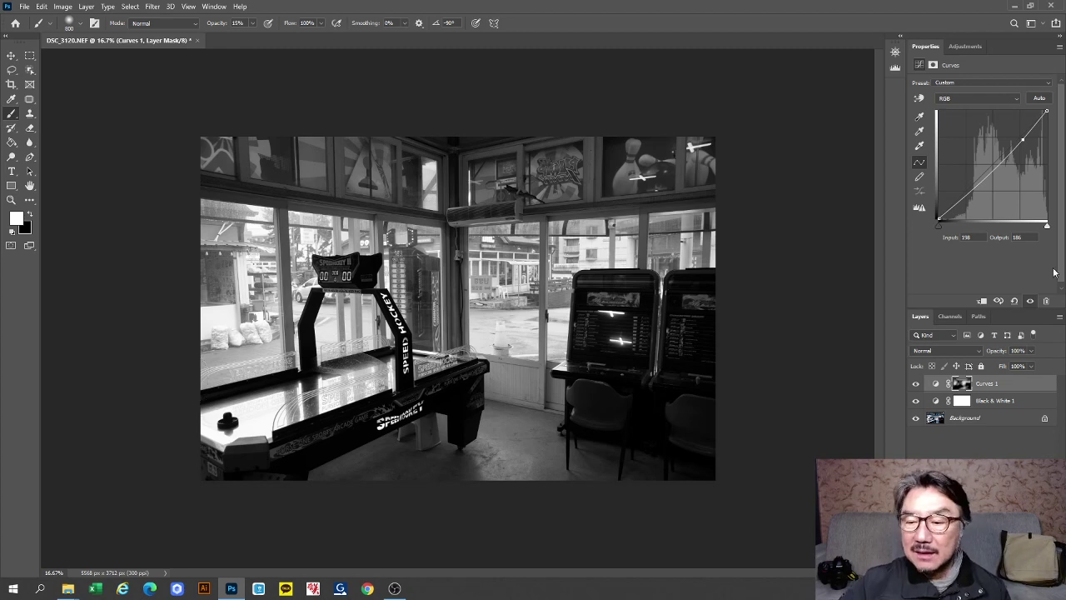
- Flatten the image, save it on the computer as JPEG DSC_3120-bw at quality 12, and close it
{"action": "left_click", "coordinate": [1060, 318]}
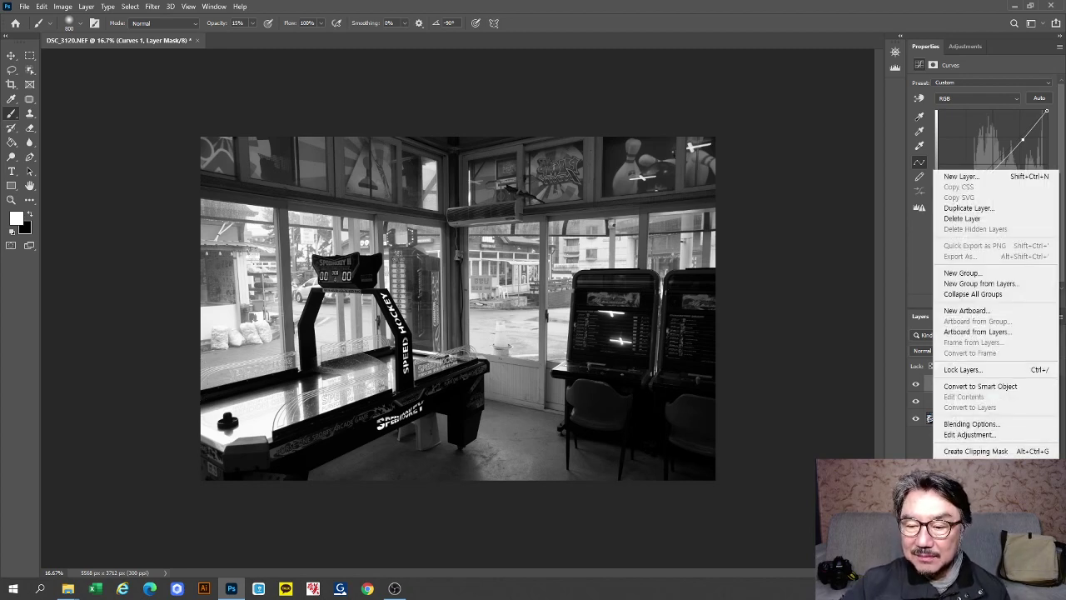
{"action": "left_click", "coordinate": [970, 513]}
{"action": "left_click", "coordinate": [24, 7]}
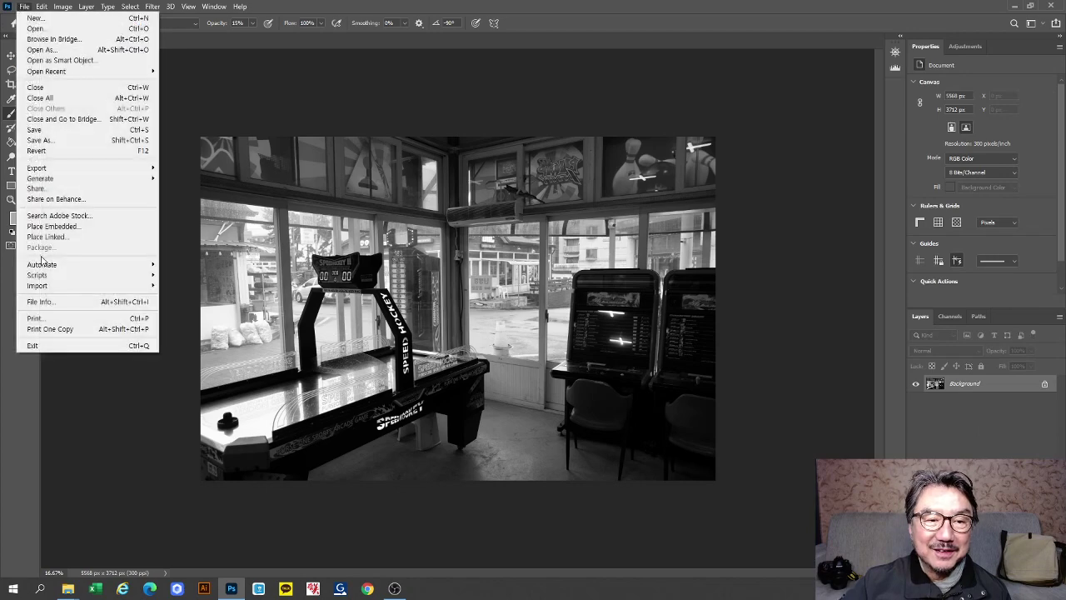
{"action": "left_click", "coordinate": [50, 140]}
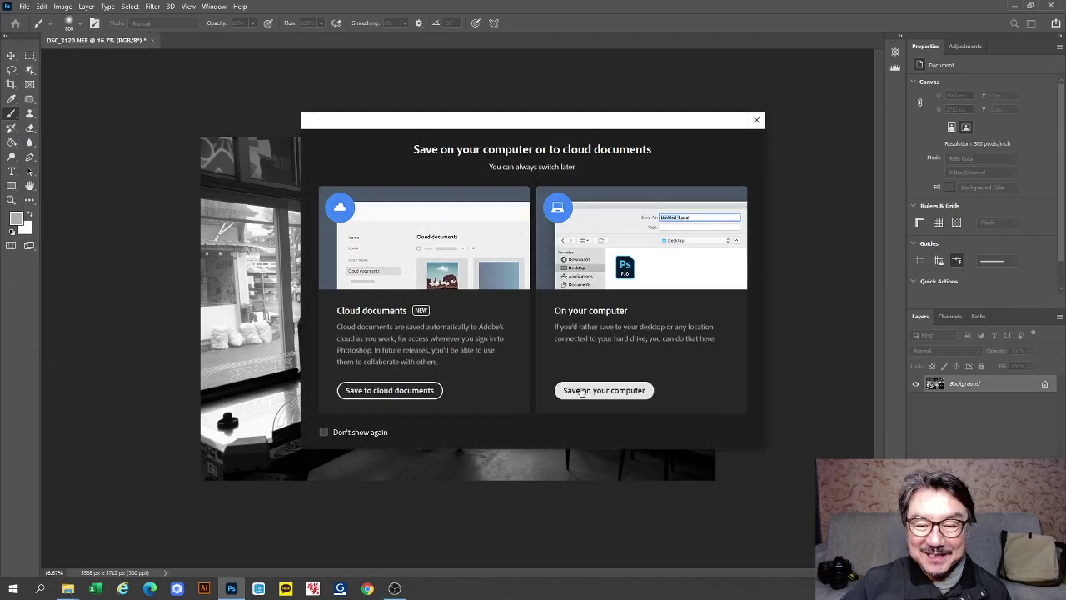
{"action": "left_click", "coordinate": [604, 389]}
{"action": "left_click", "coordinate": [171, 208]}
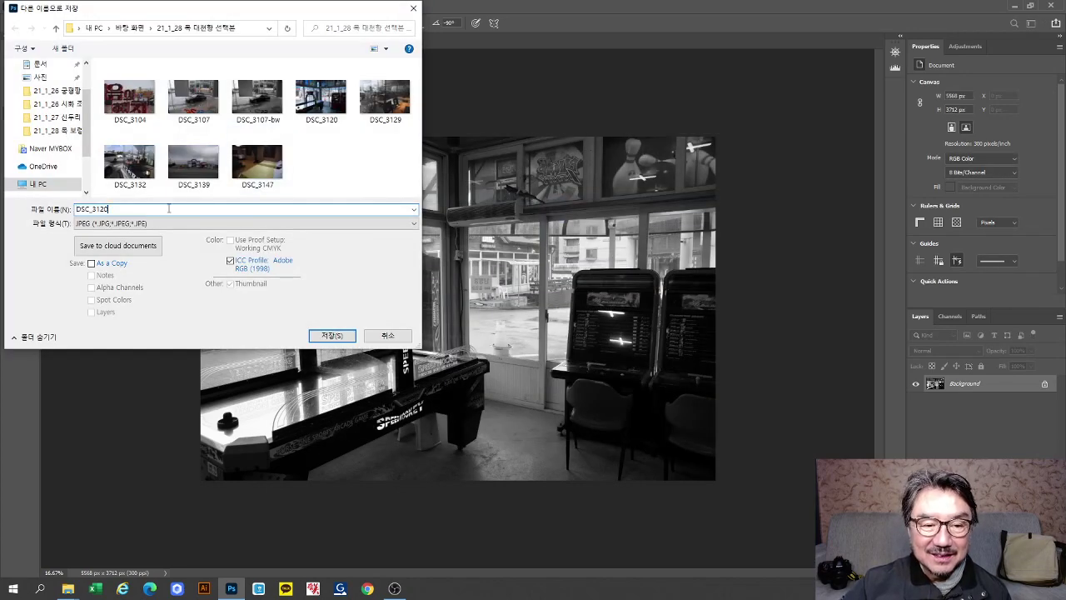
{"action": "type", "text": "-"}
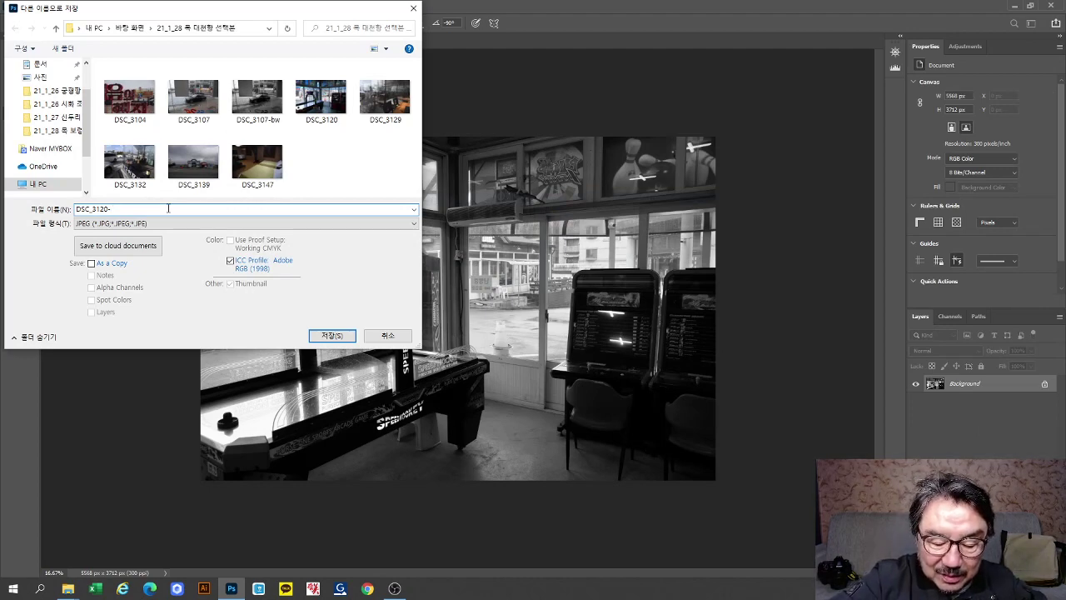
{"action": "type", "text": "bw"}
{"action": "key", "text": "Return"}
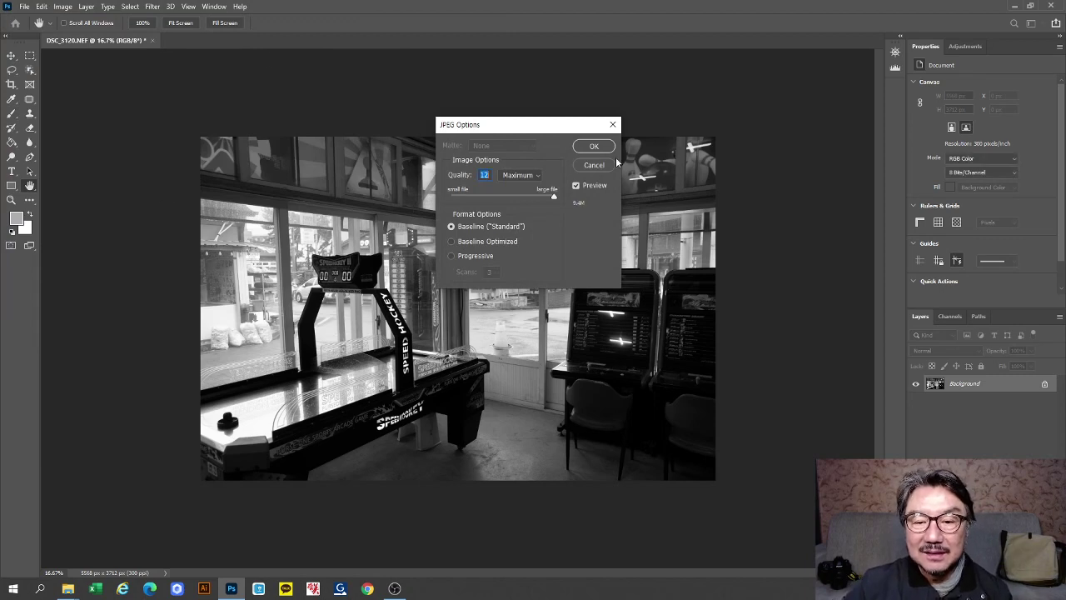
{"action": "left_click", "coordinate": [594, 147]}
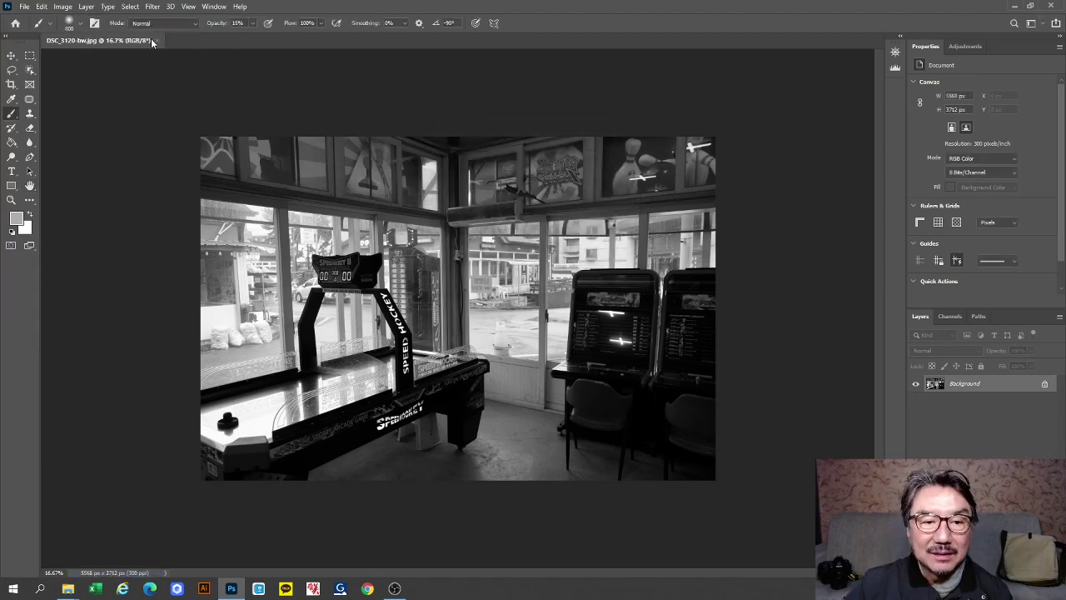
{"action": "left_click", "coordinate": [158, 40]}
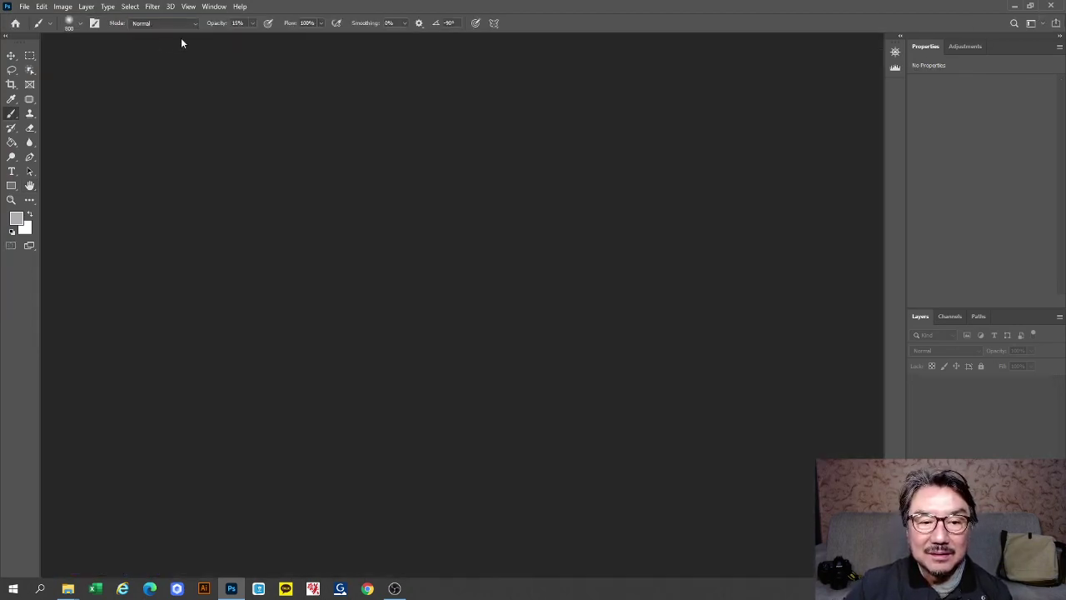
- Open the raw photo DSC_3129 from the selected-photos folder through Camera Raw and maximize the Photoshop window
{"action": "left_click", "coordinate": [1030, 6]}
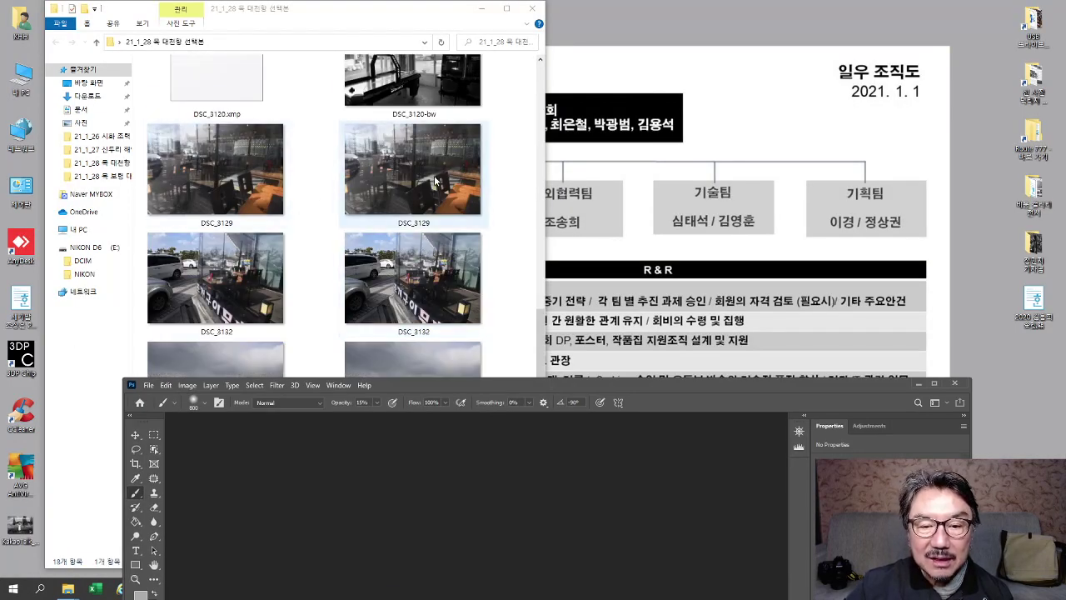
{"action": "left_click_drag", "start_coordinate": [431, 183], "coordinate": [538, 566]}
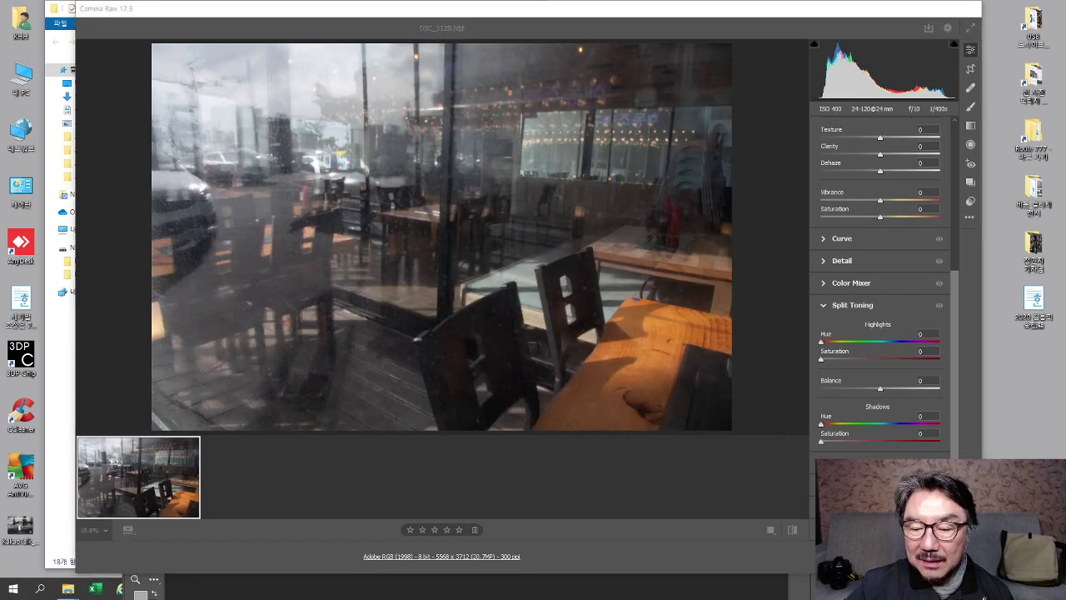
{"action": "key", "text": "Escape"}
{"action": "left_click", "coordinate": [936, 384]}
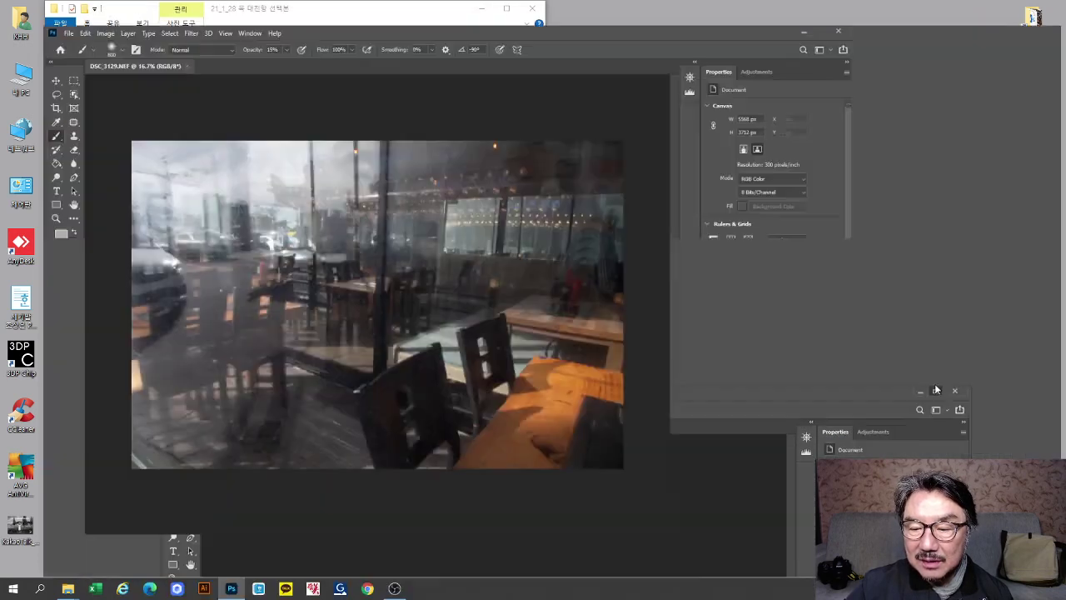
- Add a Black & White adjustment layer with Reds 68, Yellows 84, Greens 63, Cyans 30 and Blues 34
{"action": "left_click", "coordinate": [979, 560]}
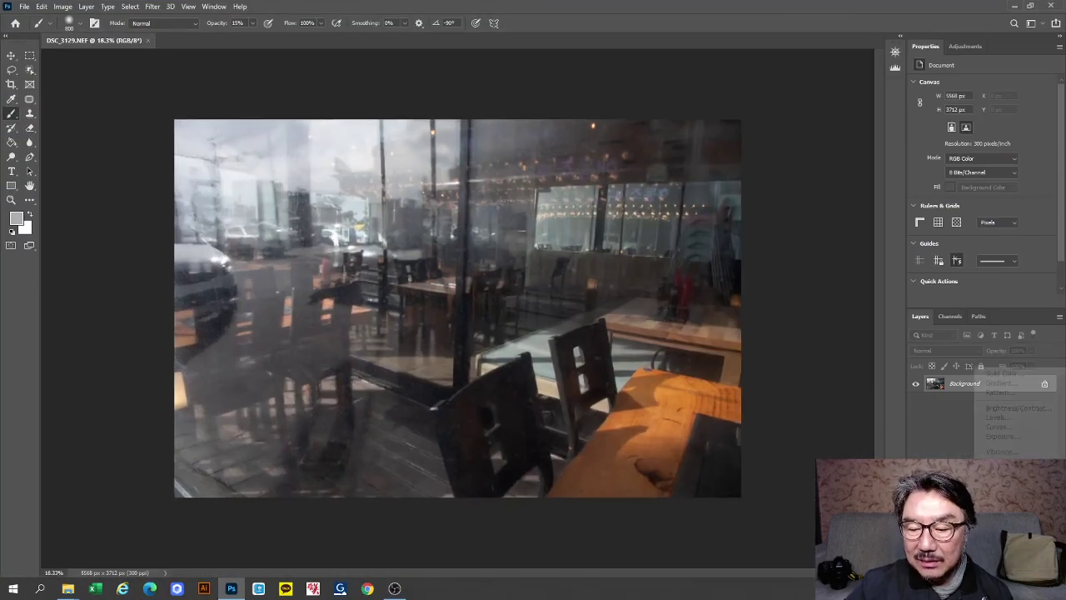
{"action": "left_click", "coordinate": [1003, 479]}
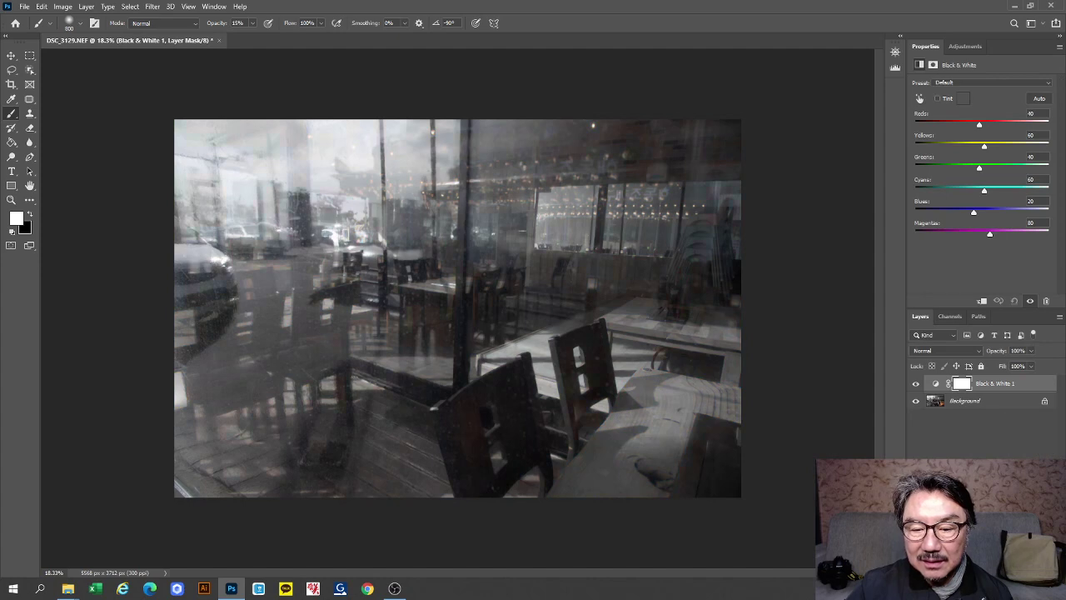
{"action": "left_click_drag", "start_coordinate": [980, 130], "coordinate": [970, 218]}
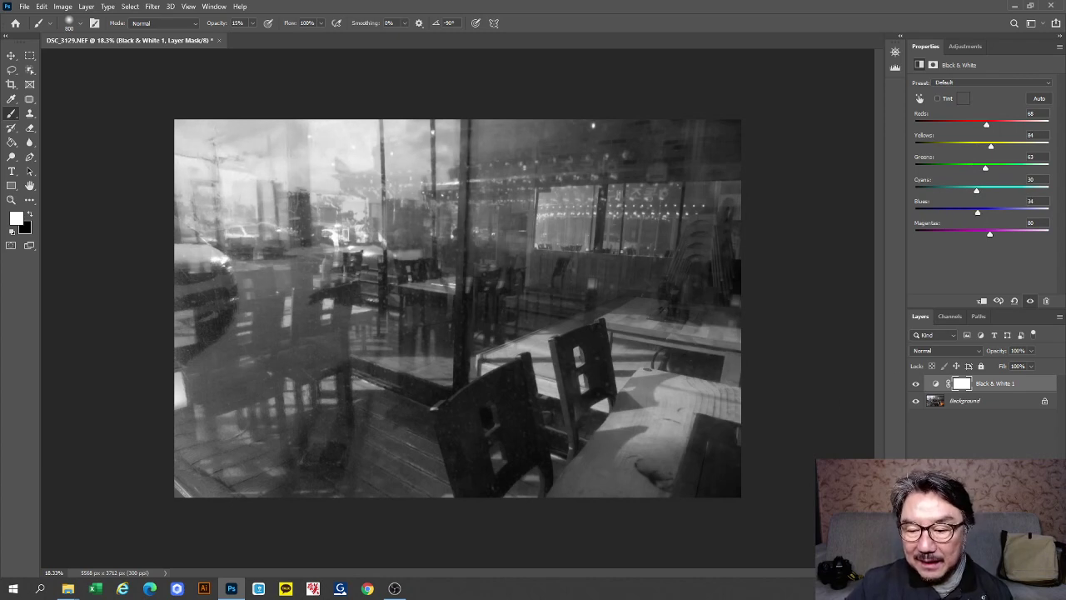
- Add a Curves adjustment layer, raise the highlights to input 196, output 206, and lift the shadows slightly
{"action": "left_click", "coordinate": [998, 564]}
{"action": "left_click", "coordinate": [1005, 429]}
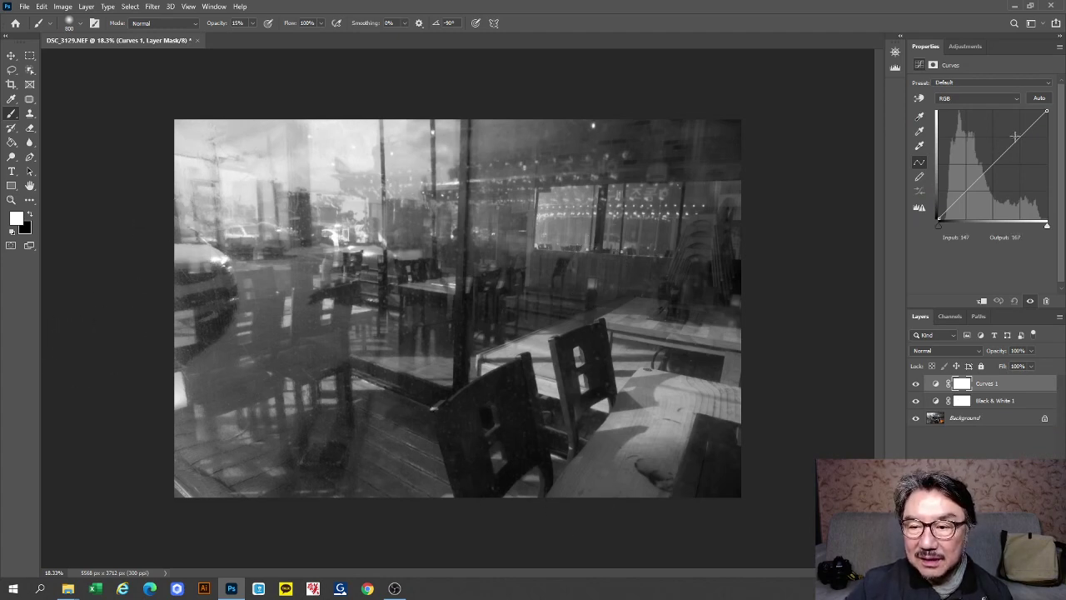
{"action": "left_click_drag", "start_coordinate": [1021, 137], "coordinate": [1021, 131]}
{"action": "left_click_drag", "start_coordinate": [965, 193], "coordinate": [965, 191]}
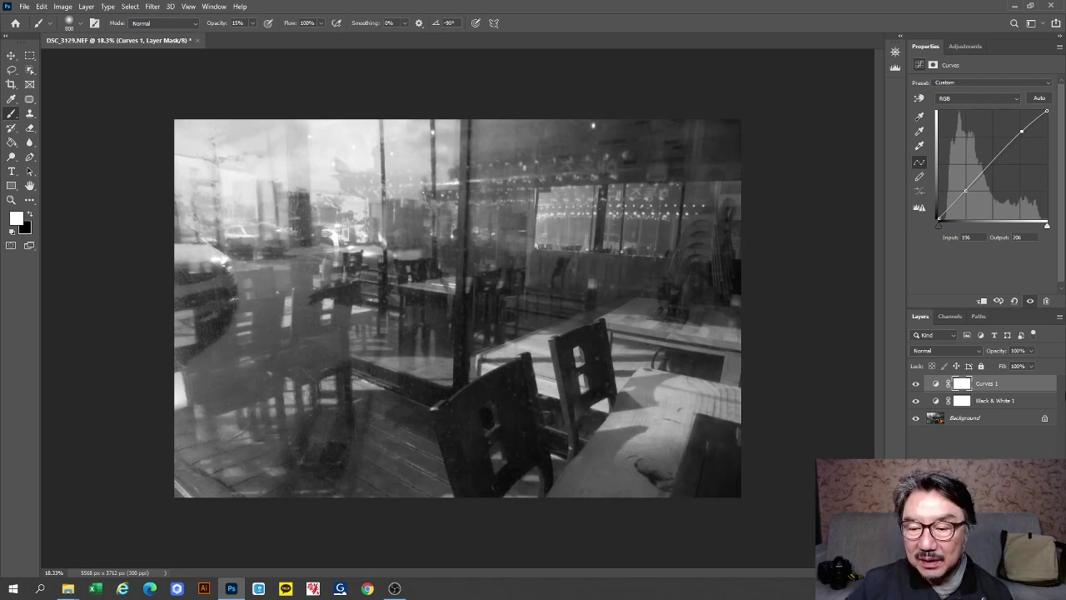
- Flatten the image, save it on the computer as JPEG DSC_3129-bw at quality 12, and close it
{"action": "left_click", "coordinate": [1059, 318]}
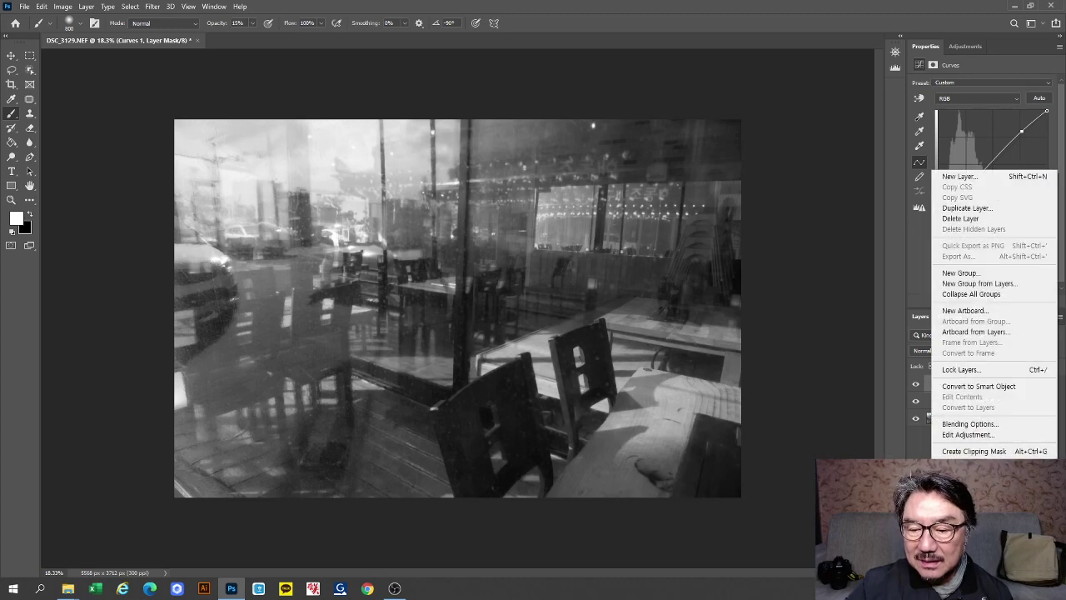
{"action": "left_click", "coordinate": [970, 509]}
{"action": "left_click", "coordinate": [24, 8]}
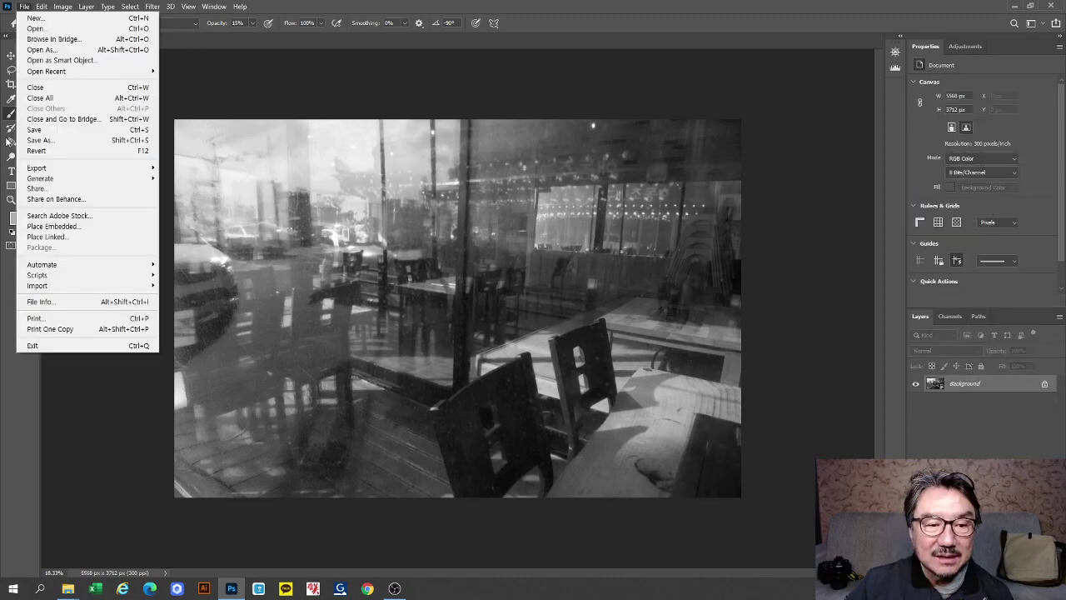
{"action": "left_click", "coordinate": [54, 146]}
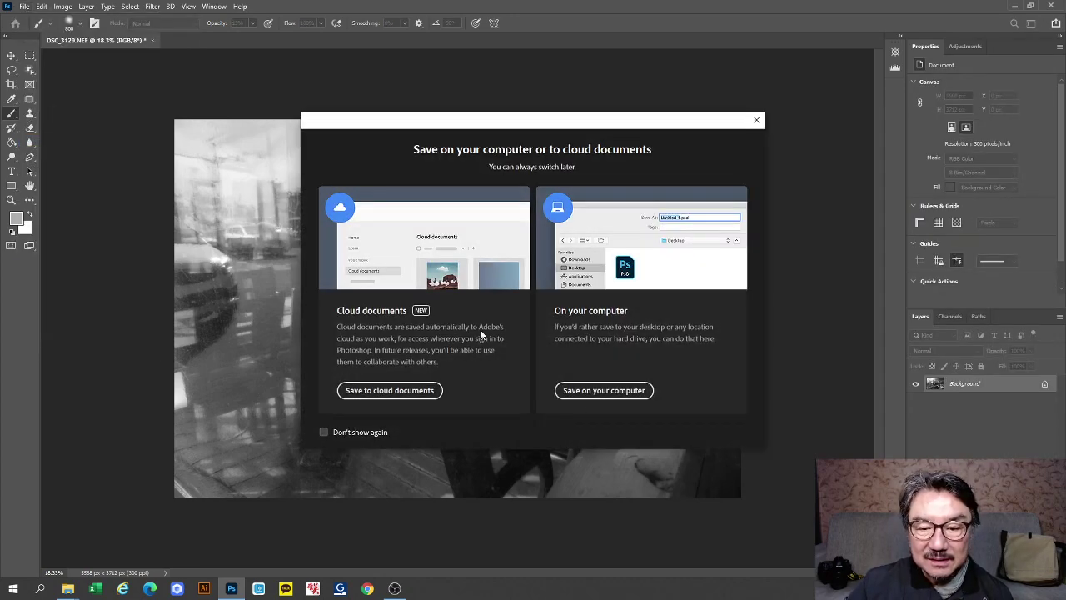
{"action": "left_click", "coordinate": [604, 390]}
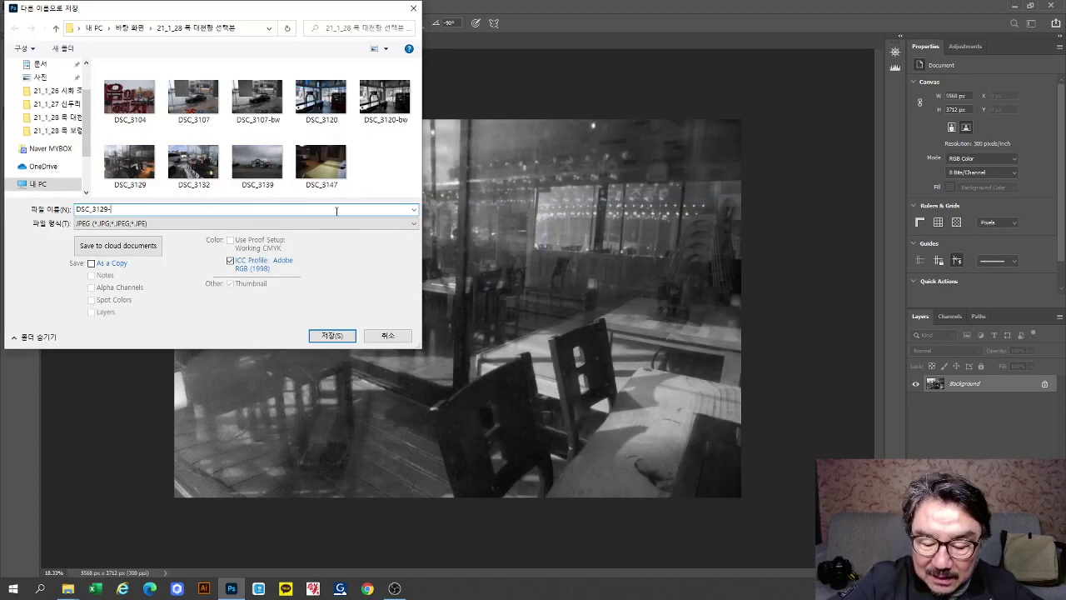
{"action": "type", "text": "-bw"}
{"action": "key", "text": "Return"}
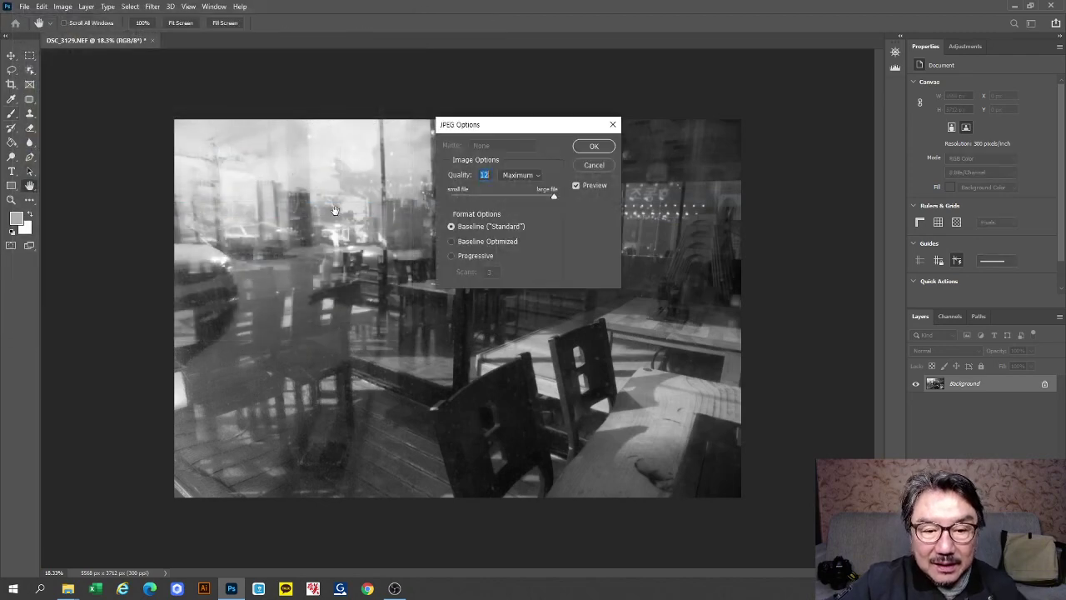
{"action": "key", "text": "Return"}
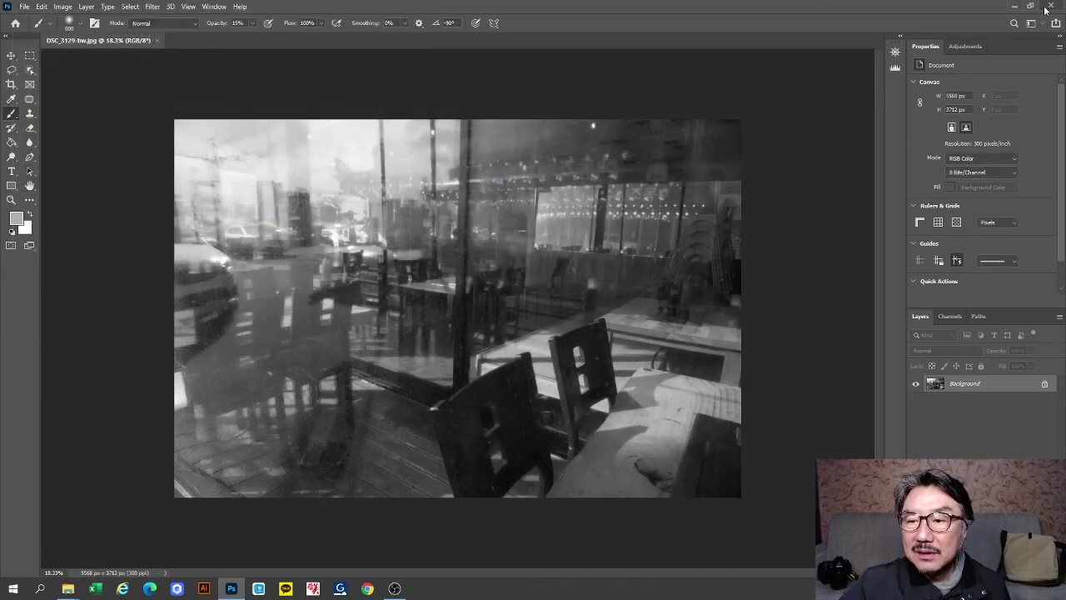
{"action": "left_click", "coordinate": [156, 40]}
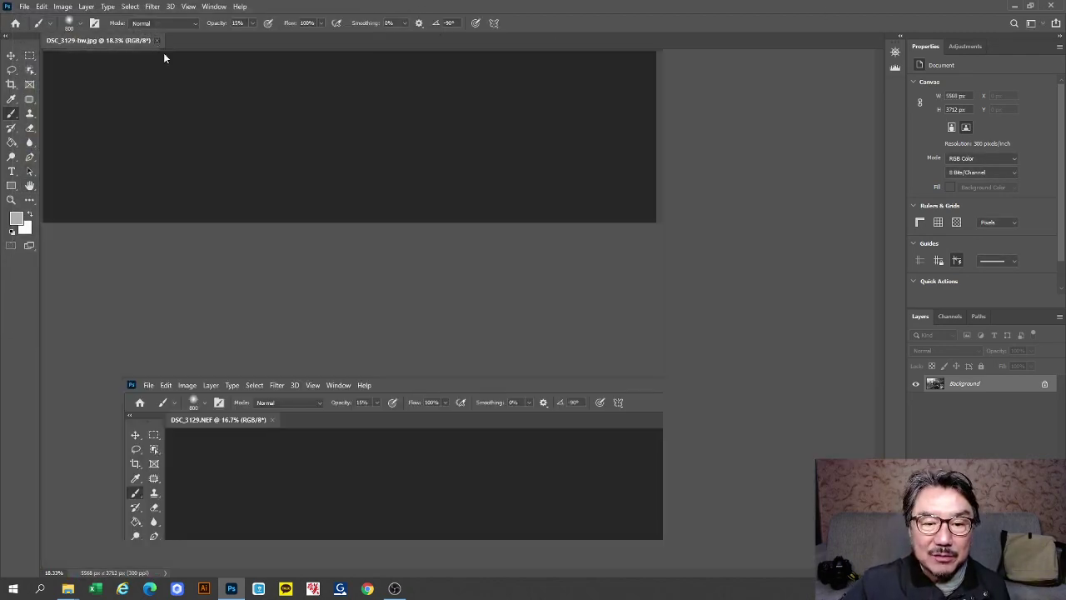
- Open the raw photo DSC_3132 from the selected-photos folder through Camera Raw and maximize the Photoshop window
{"action": "left_click", "coordinate": [1030, 7]}
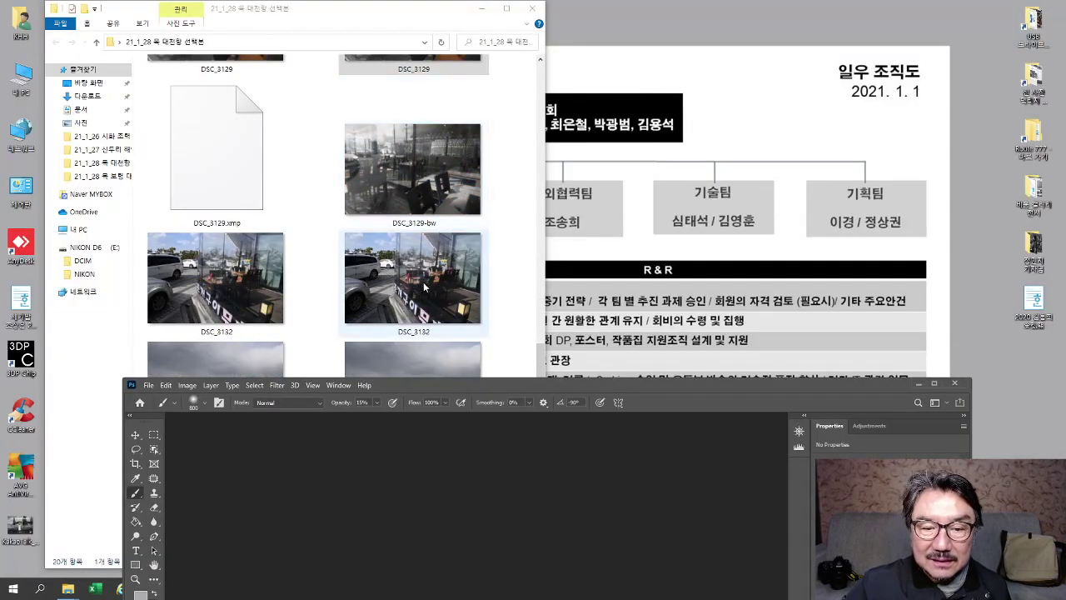
{"action": "double_click", "coordinate": [518, 386]}
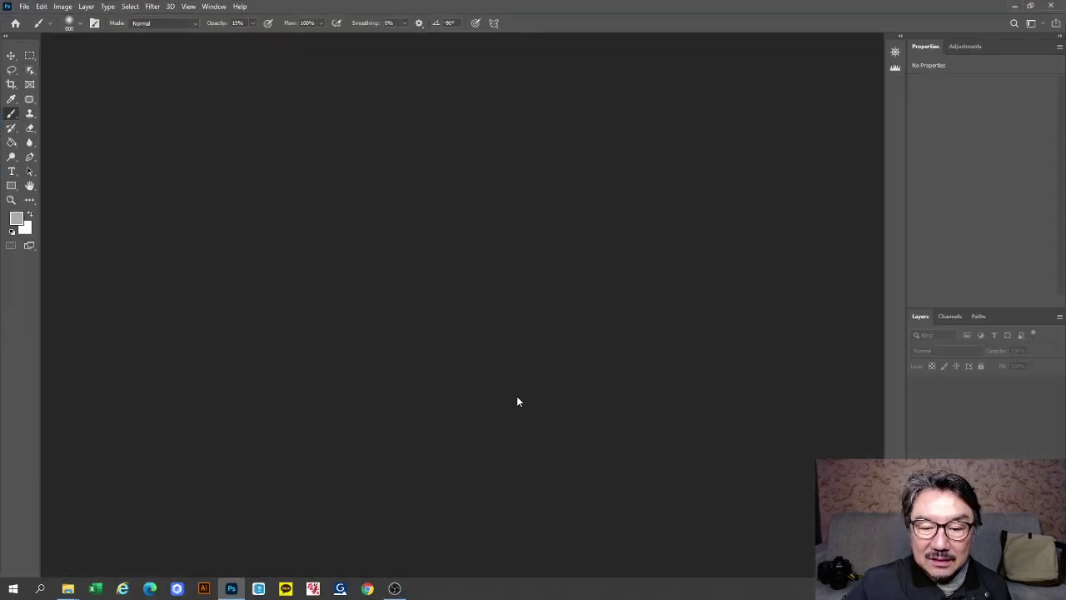
{"action": "left_click", "coordinate": [1030, 7]}
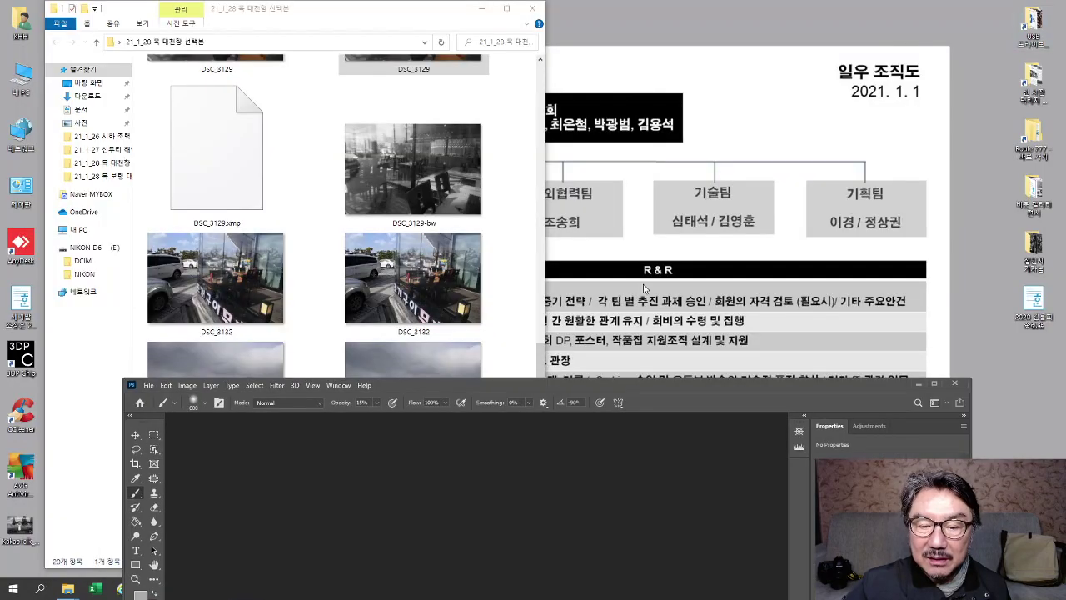
{"action": "left_click_drag", "start_coordinate": [556, 392], "coordinate": [539, 461]}
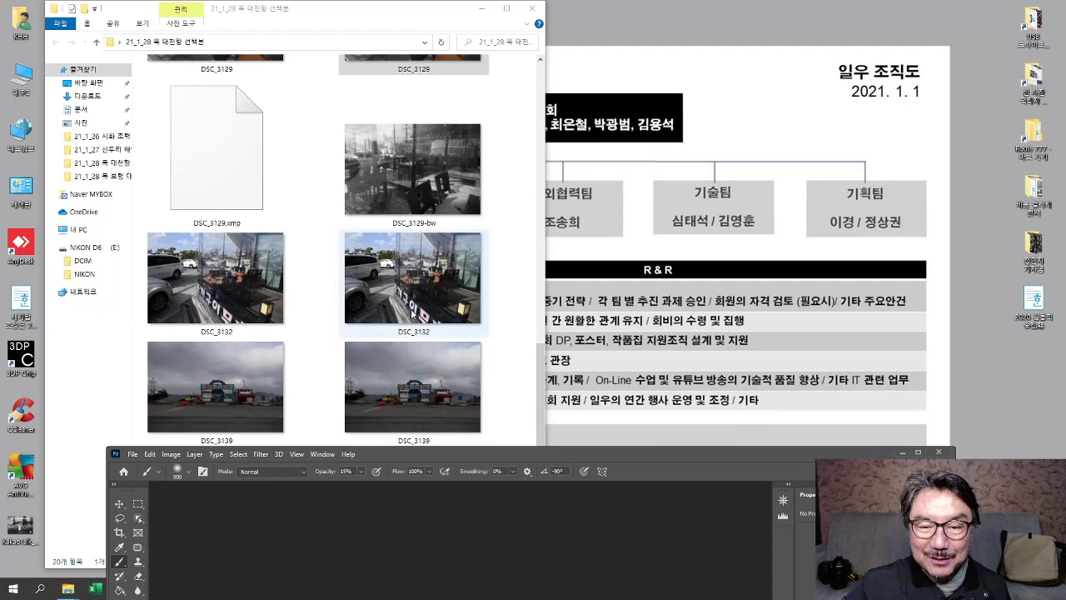
{"action": "left_click_drag", "start_coordinate": [412, 279], "coordinate": [525, 566]}
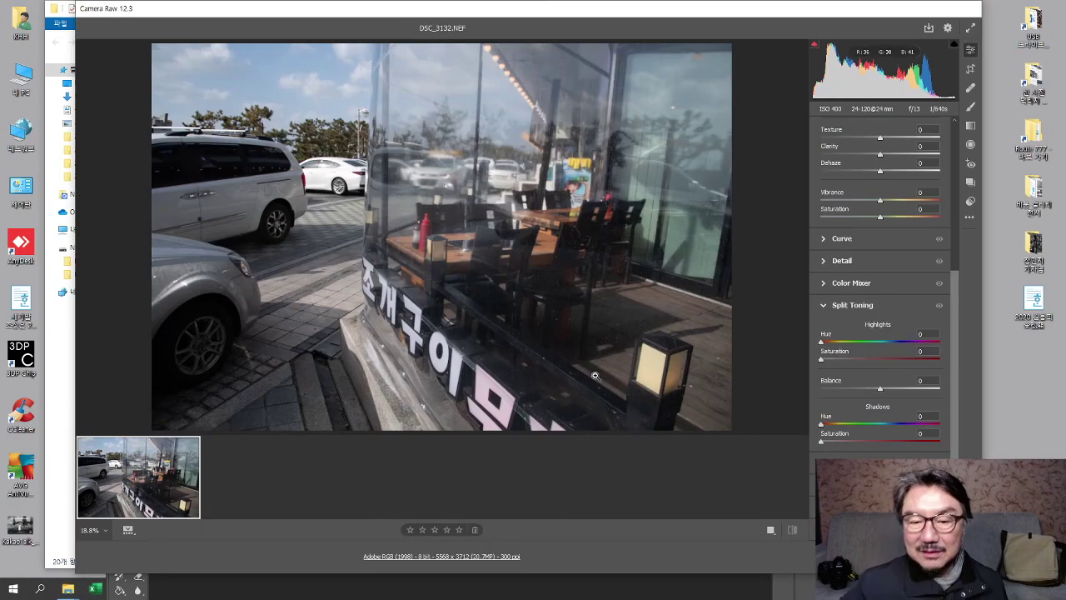
{"action": "key", "text": "Escape"}
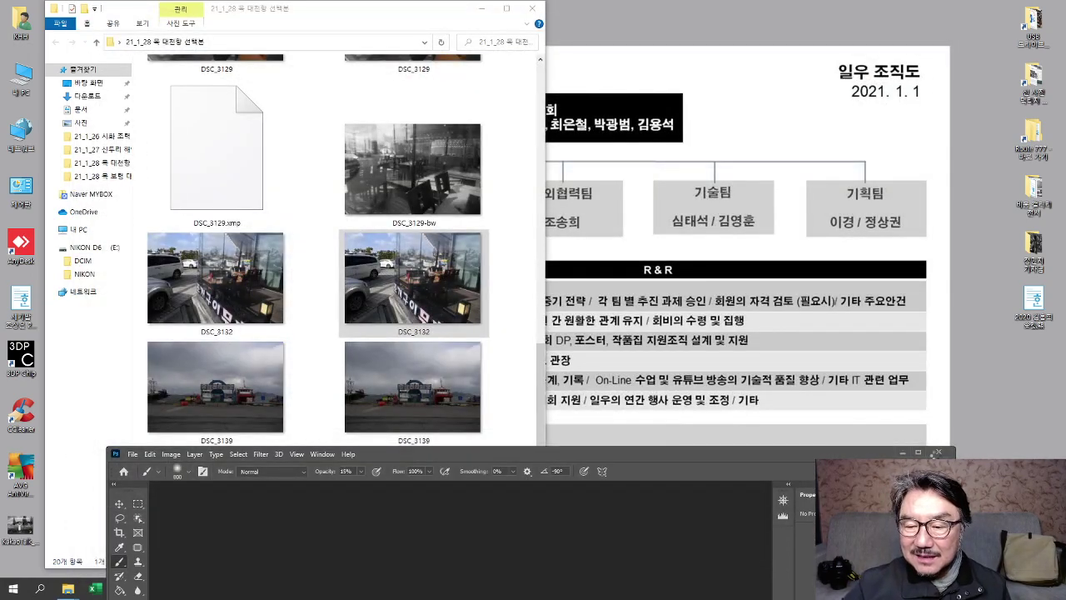
{"action": "left_click", "coordinate": [918, 453]}
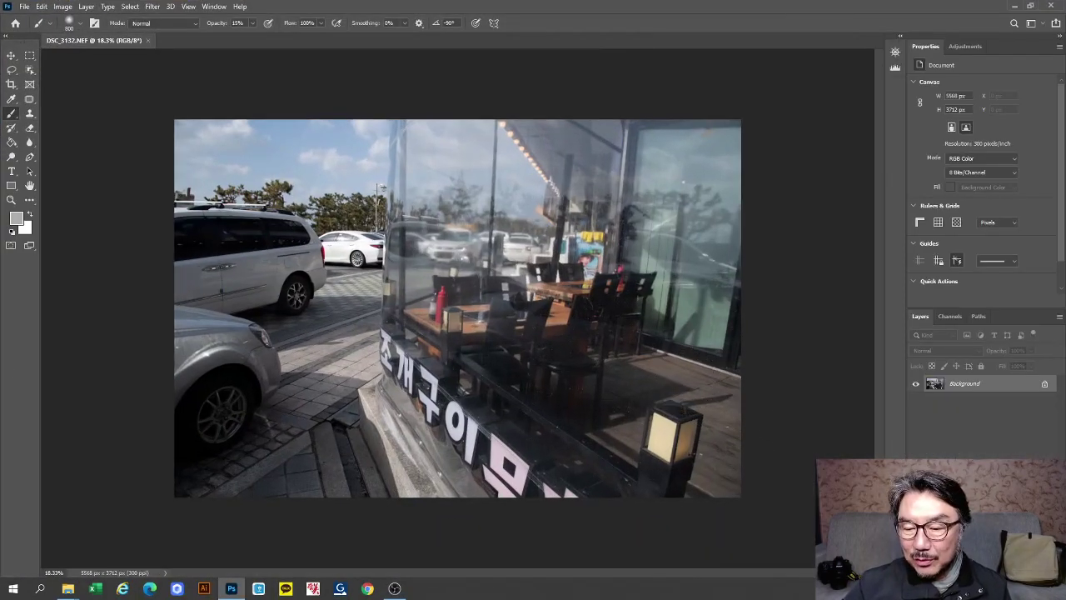
- Add a Black & White adjustment layer with Reds 95 and Yellows 80
{"action": "left_click", "coordinate": [986, 563]}
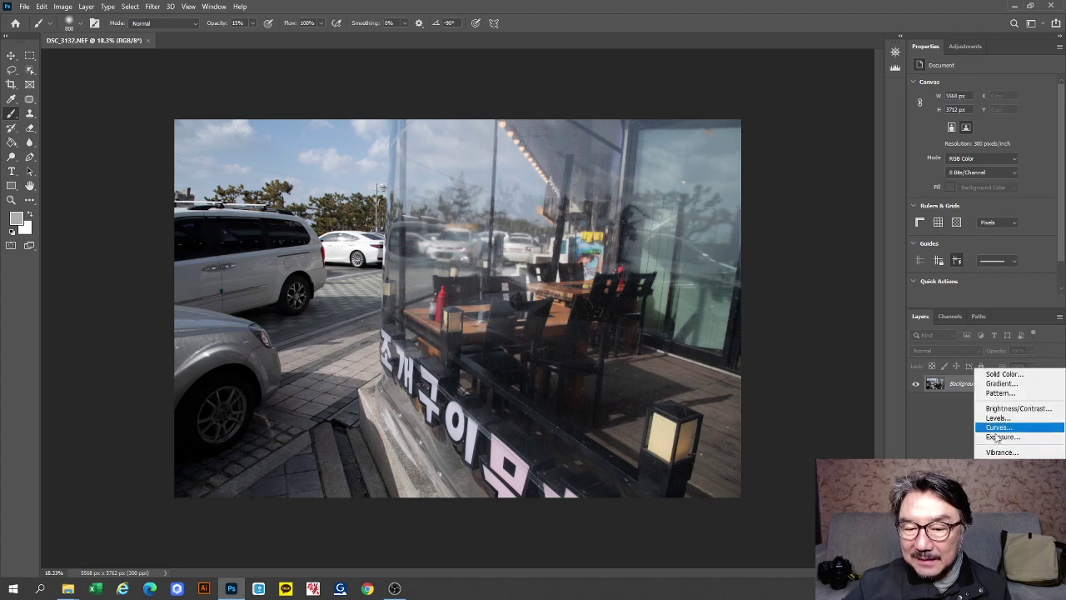
{"action": "left_click", "coordinate": [1008, 480]}
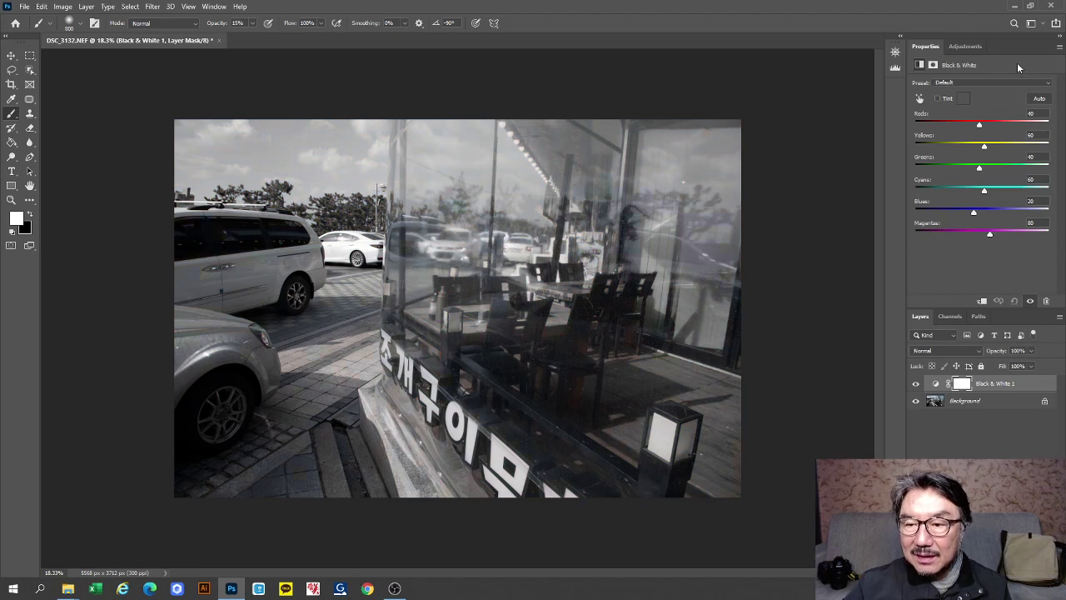
{"action": "mouse_move", "coordinate": [982, 124]}
{"action": "left_mouse_down"}
{"action": "mouse_move", "coordinate": [1001, 126]}
{"action": "mouse_move", "coordinate": [989, 147]}
{"action": "left_mouse_up"}
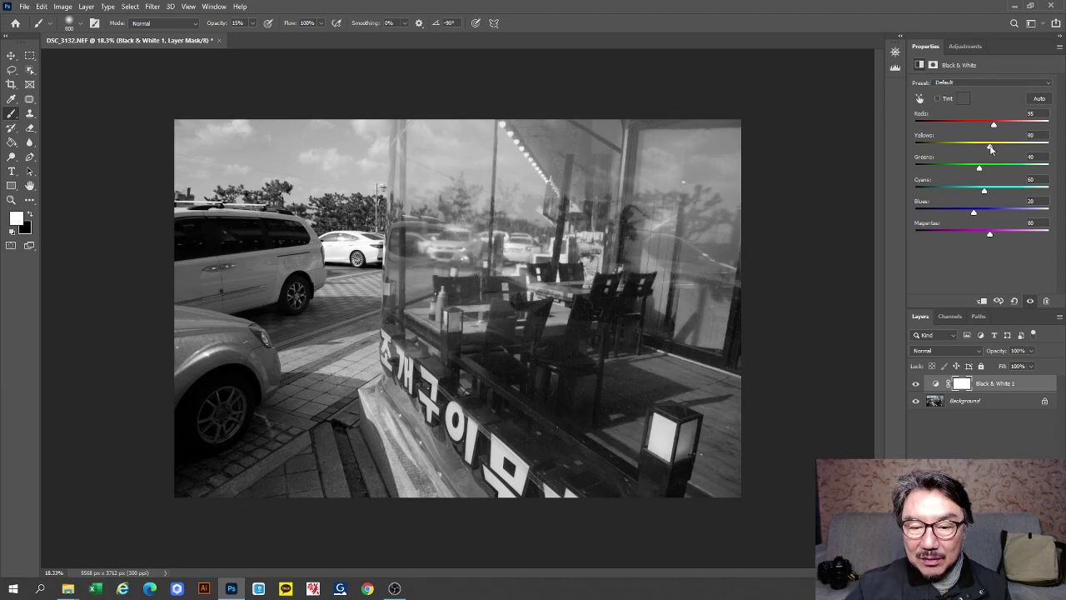
- Add a Curves adjustment layer and darken from the stone ledge tone with input 135, output 114
{"action": "left_click", "coordinate": [999, 573]}
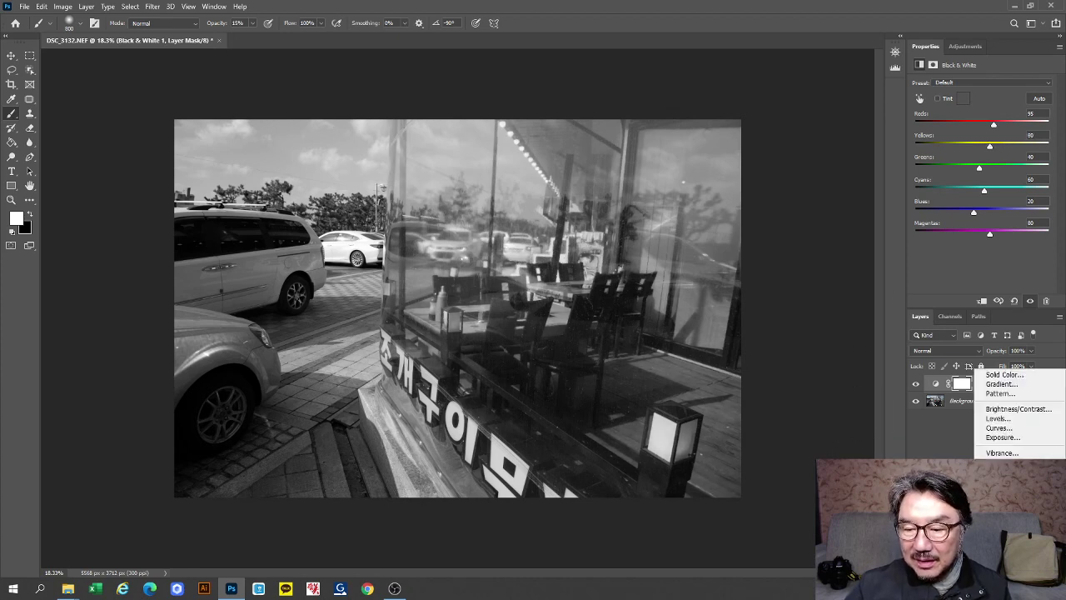
{"action": "left_click", "coordinate": [999, 428]}
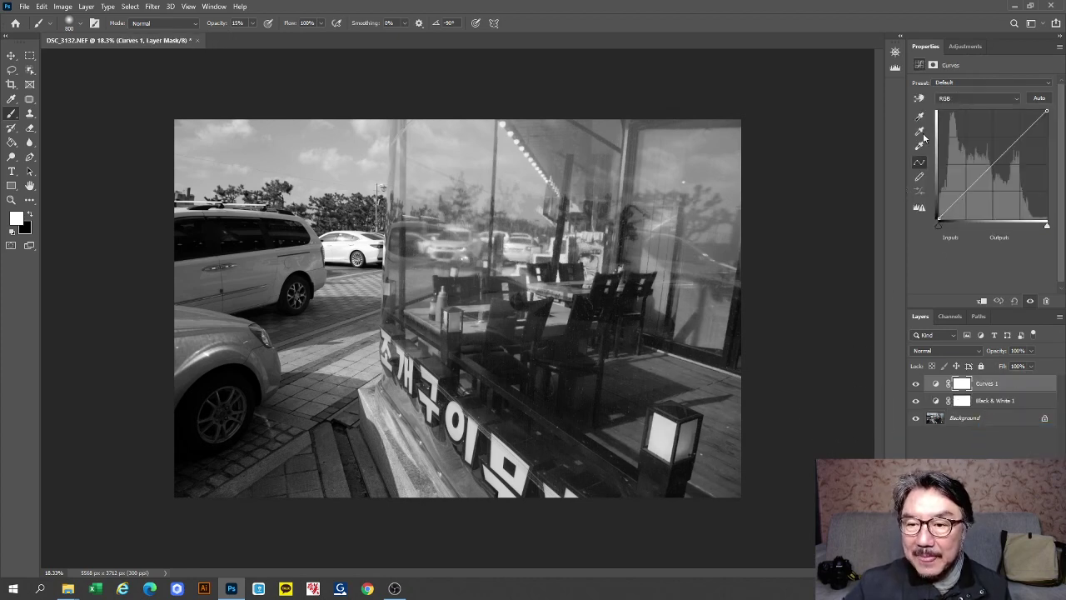
{"action": "left_click", "coordinate": [918, 98]}
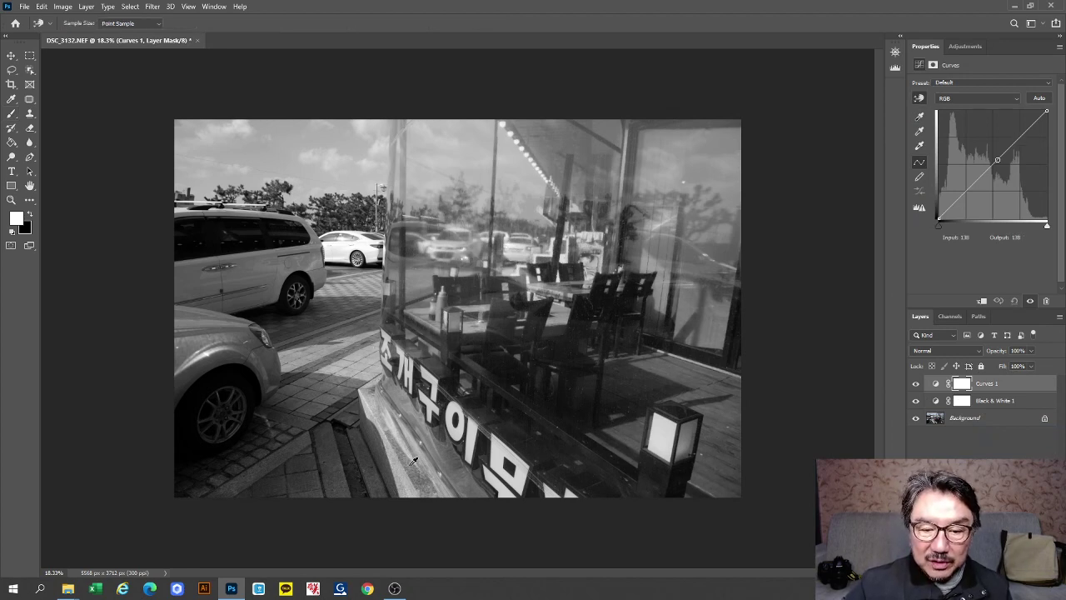
{"action": "left_click_drag", "start_coordinate": [413, 461], "coordinate": [414, 475]}
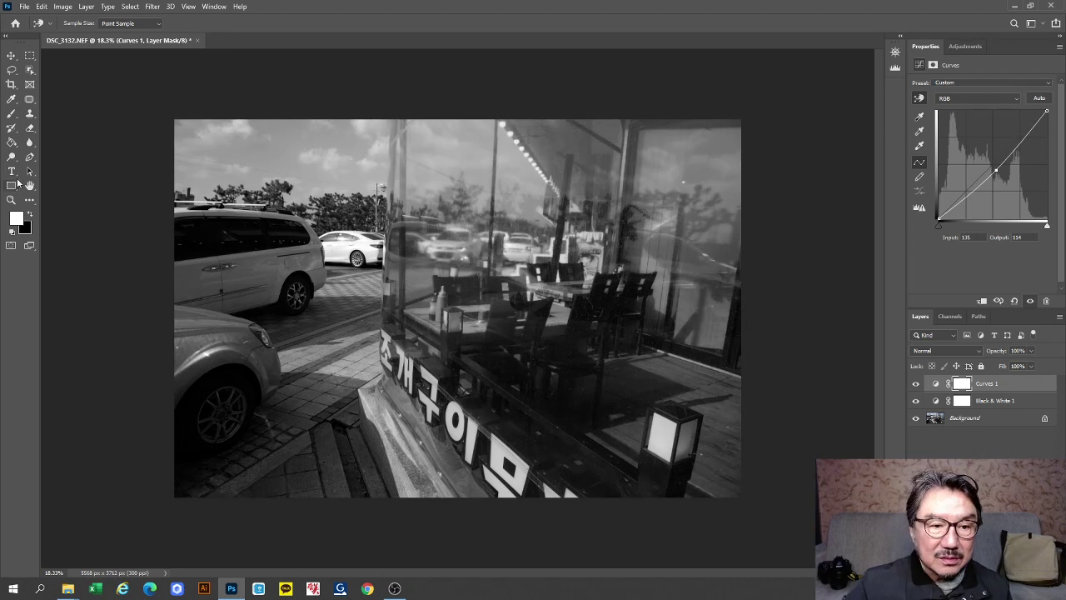
- Fill the first Curves mask with black and paint white at 15% opacity over the bright ledge area
{"action": "left_click", "coordinate": [12, 142]}
{"action": "left_click", "coordinate": [29, 214]}
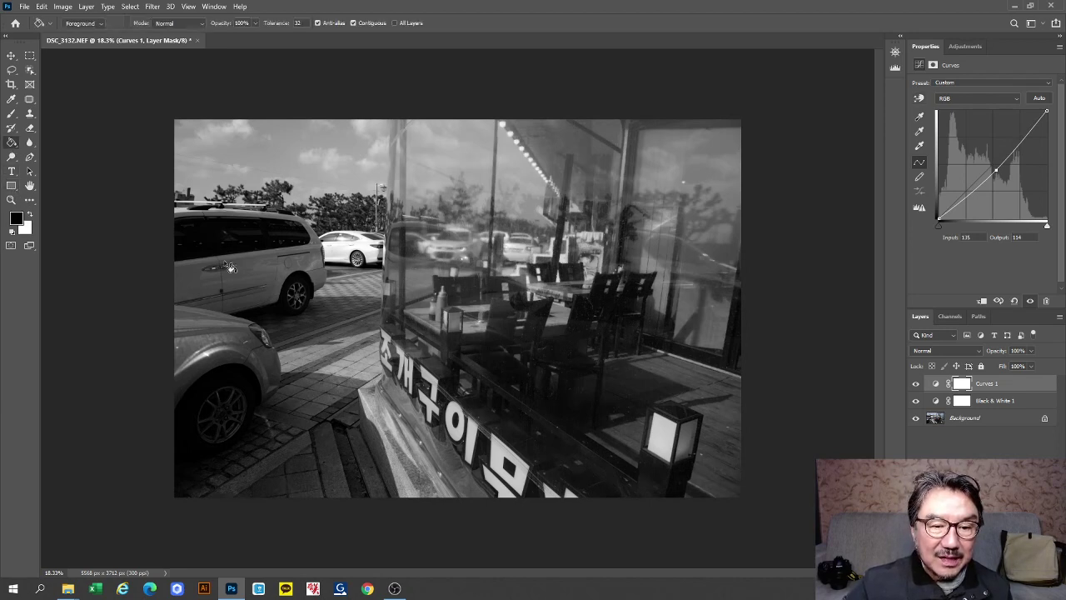
{"action": "left_click", "coordinate": [230, 267]}
{"action": "left_click", "coordinate": [11, 113]}
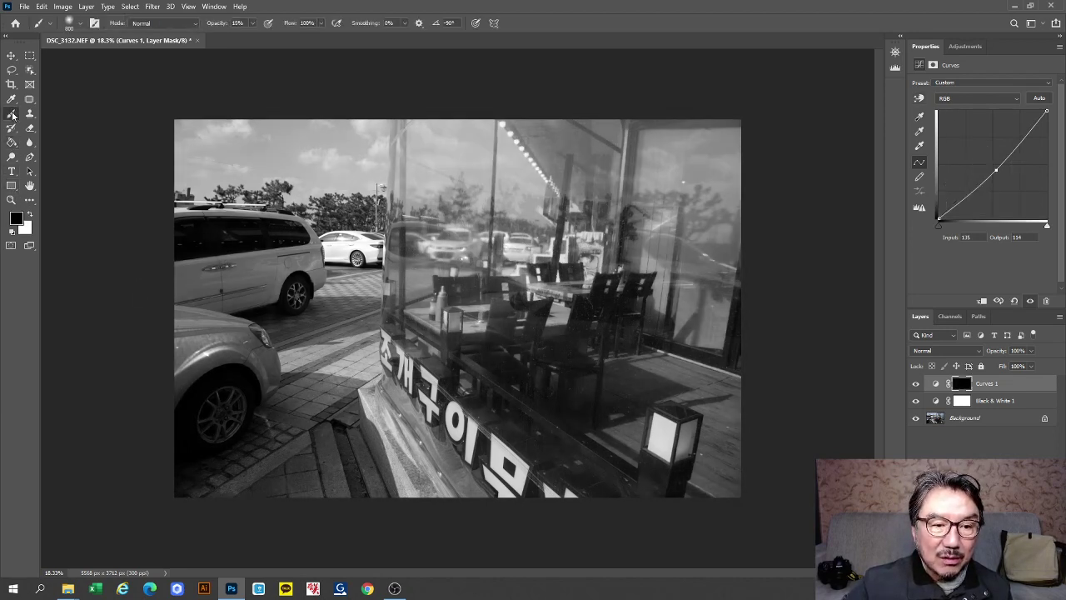
{"action": "left_click", "coordinate": [29, 214]}
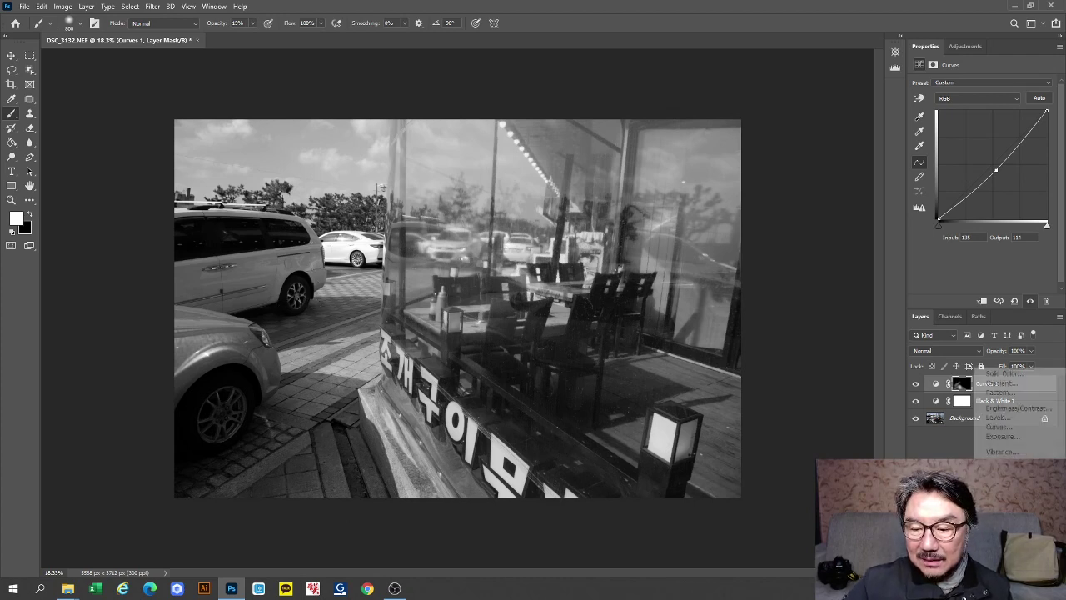
- Add a second Curves adjustment layer and darken from the small white car's tone with input 237, output 216
{"action": "left_click", "coordinate": [980, 562]}
{"action": "left_click", "coordinate": [999, 430]}
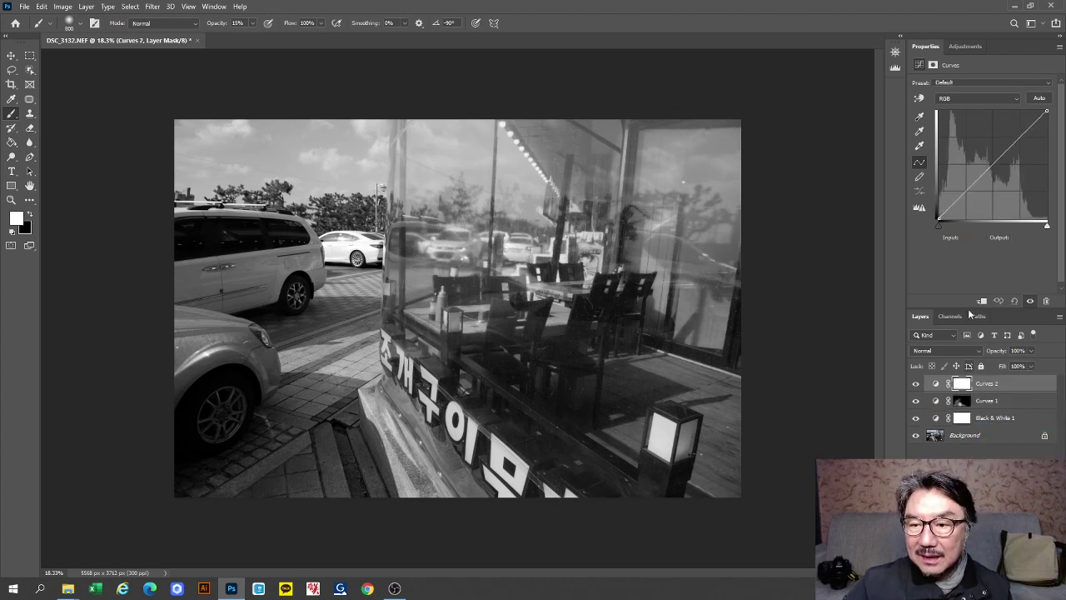
{"action": "left_click", "coordinate": [919, 99]}
{"action": "left_click_drag", "start_coordinate": [350, 248], "coordinate": [350, 261]}
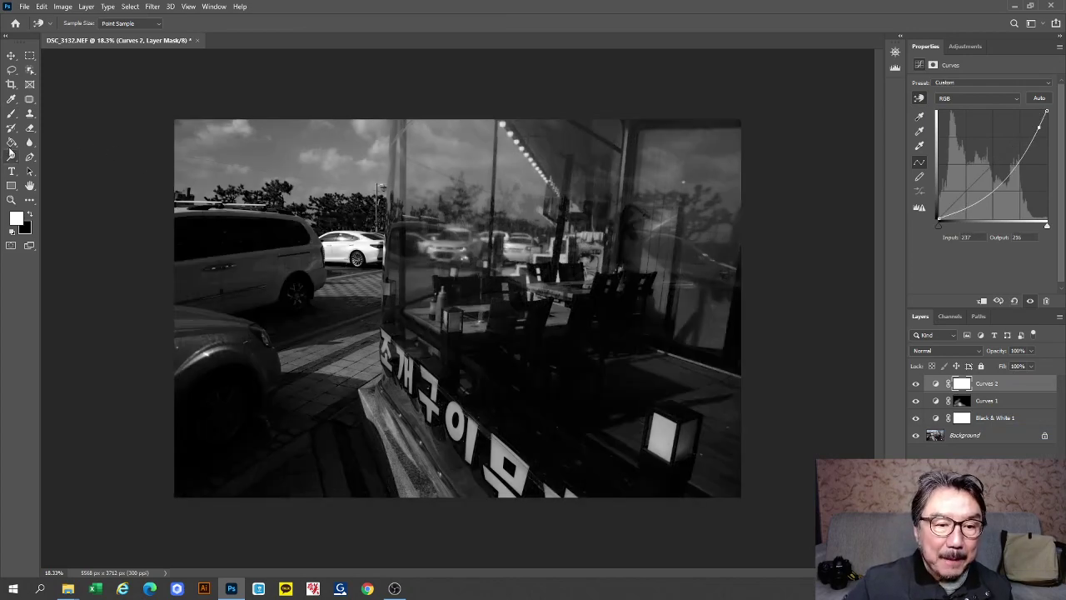
- Fill the second Curves mask with black, paint white over the small white car at size 200, and compare with the layer hidden
{"action": "left_click", "coordinate": [11, 144]}
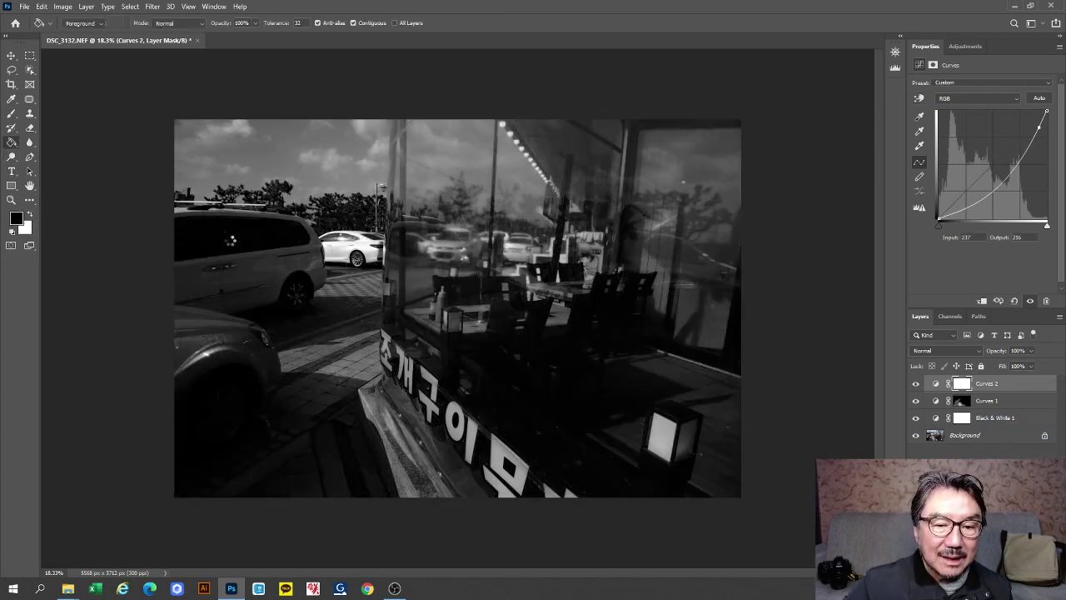
{"action": "left_click", "coordinate": [232, 240]}
{"action": "left_click", "coordinate": [10, 114]}
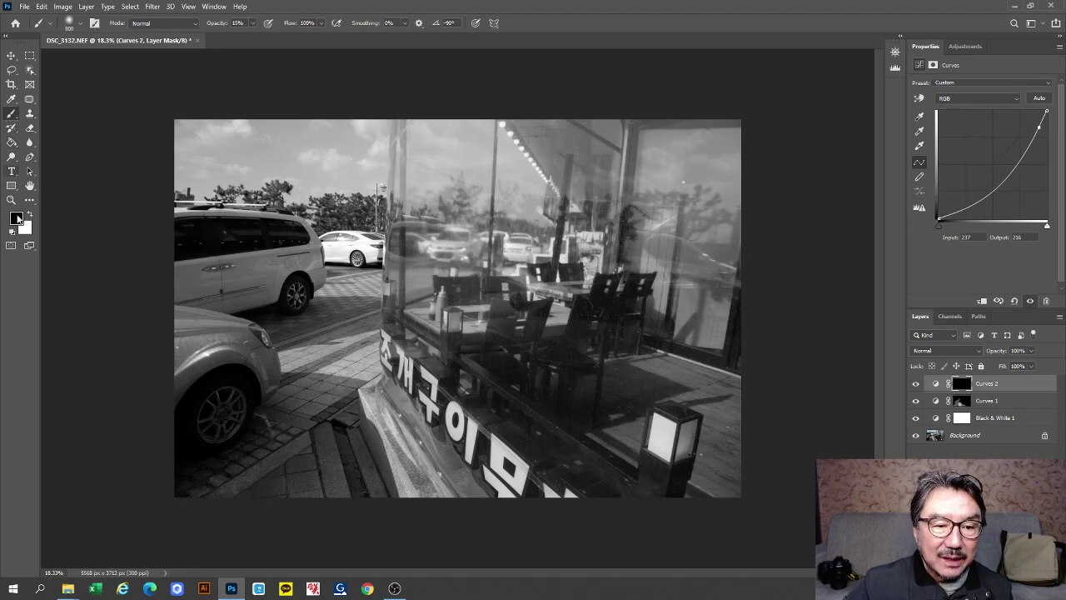
{"action": "left_click", "coordinate": [30, 215]}
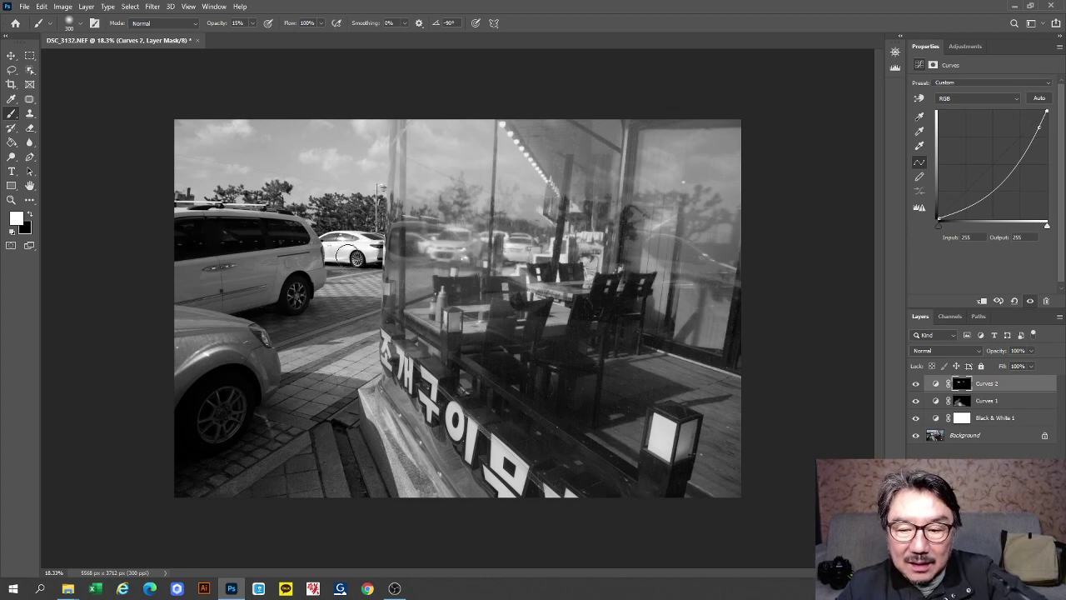
{"action": "left_click", "coordinate": [915, 384]}
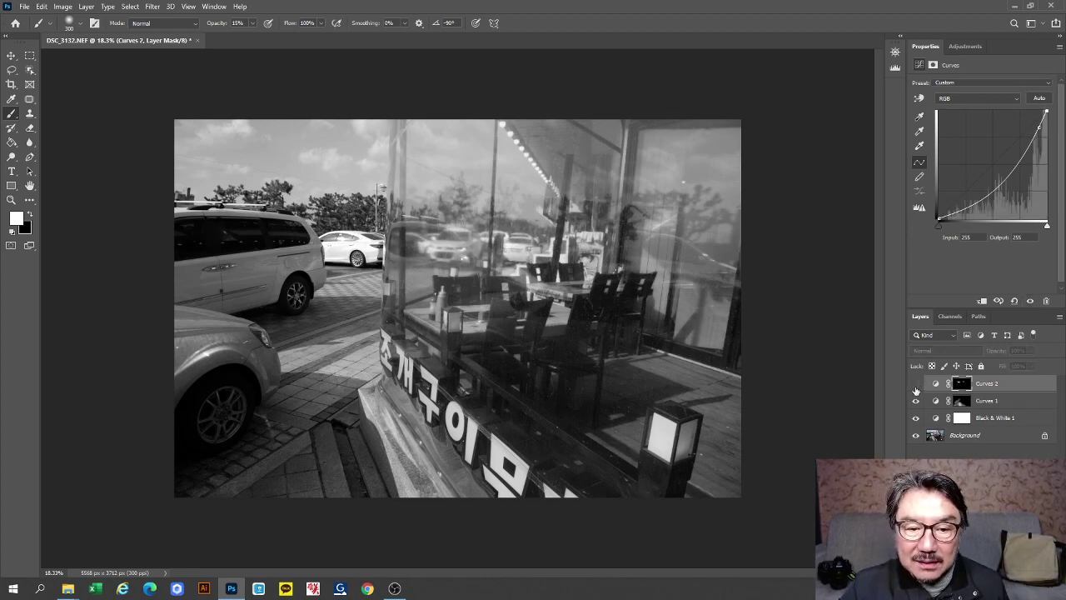
{"action": "left_click", "coordinate": [915, 385]}
{"action": "left_click", "coordinate": [915, 385]}
{"action": "left_click", "coordinate": [915, 385]}
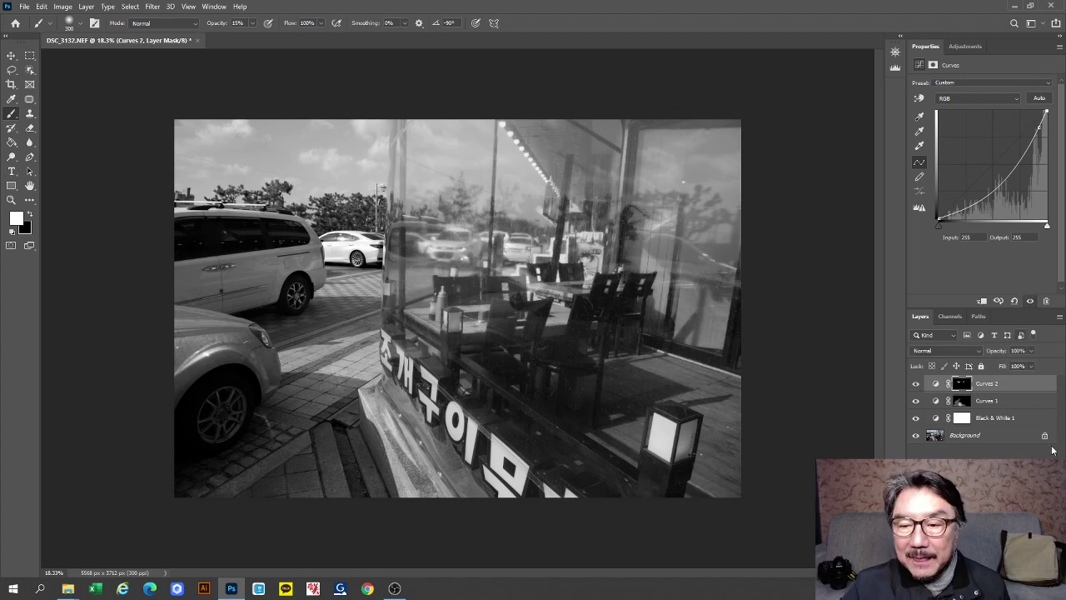
- Add a third Curves adjustment layer, anchor the highlights and lower the shadows to input 75, output 48
{"action": "left_click", "coordinate": [991, 563]}
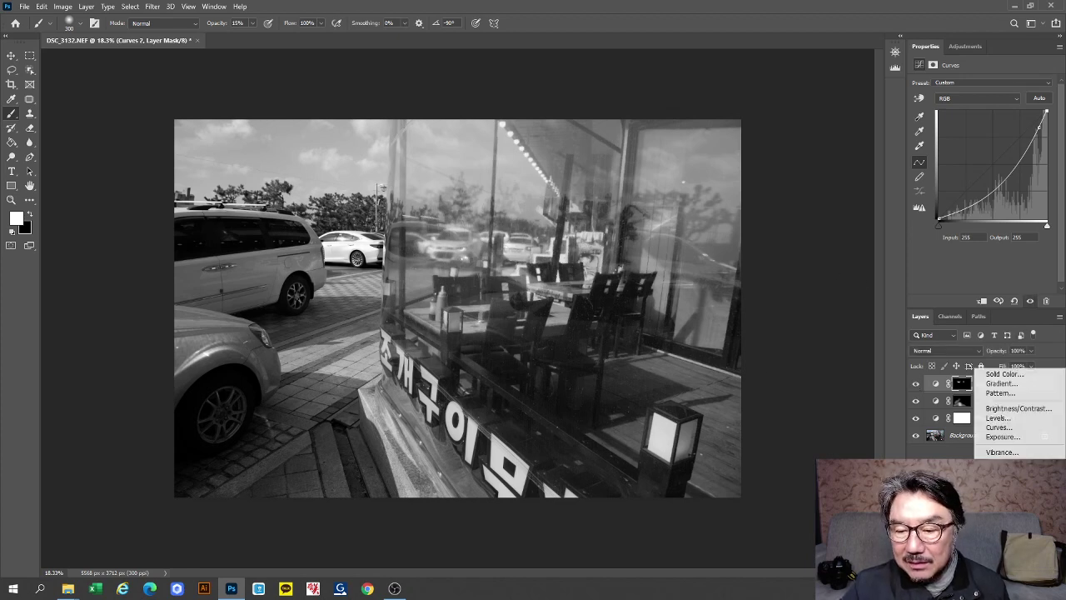
{"action": "left_click", "coordinate": [999, 426]}
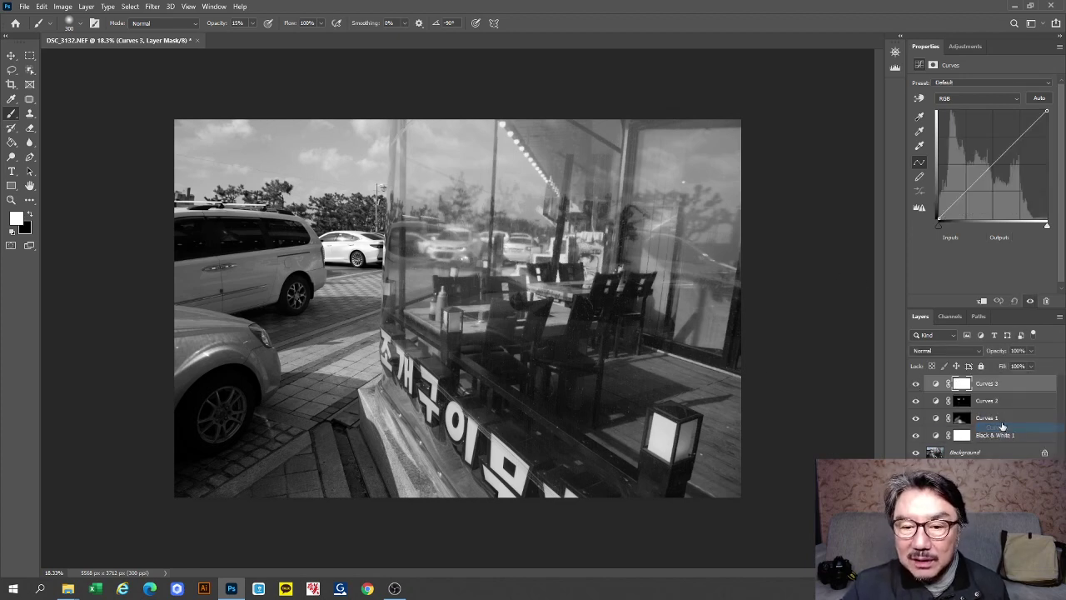
{"action": "left_click", "coordinate": [1020, 134]}
{"action": "left_click_drag", "start_coordinate": [965, 193], "coordinate": [970, 198]}
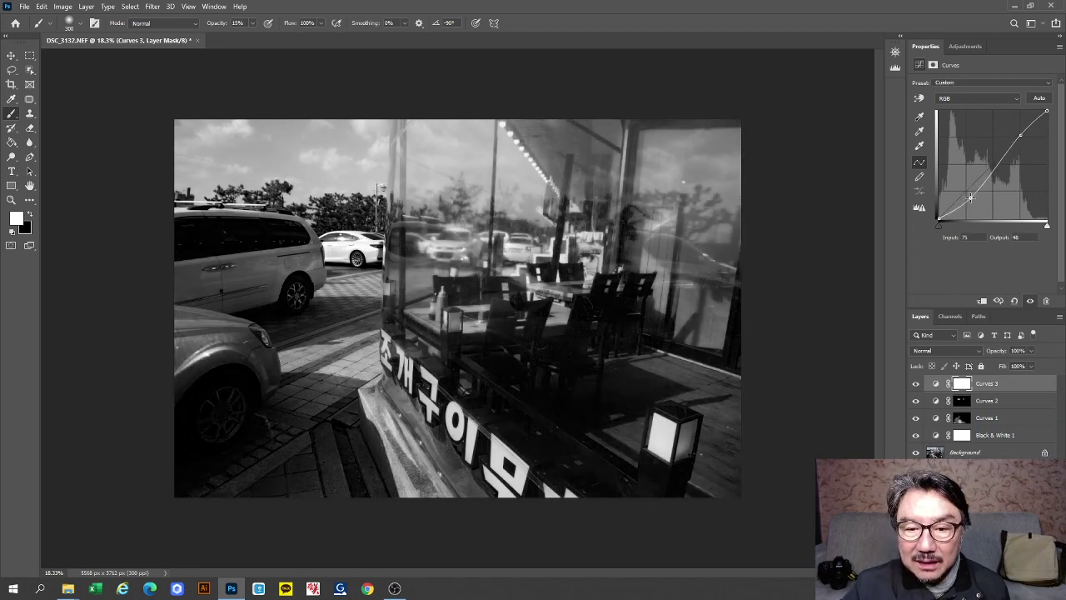
- Fill the third Curves mask with black and paint white at size 500 over the restaurant window, seating and wooden deck
{"action": "left_click", "coordinate": [12, 143]}
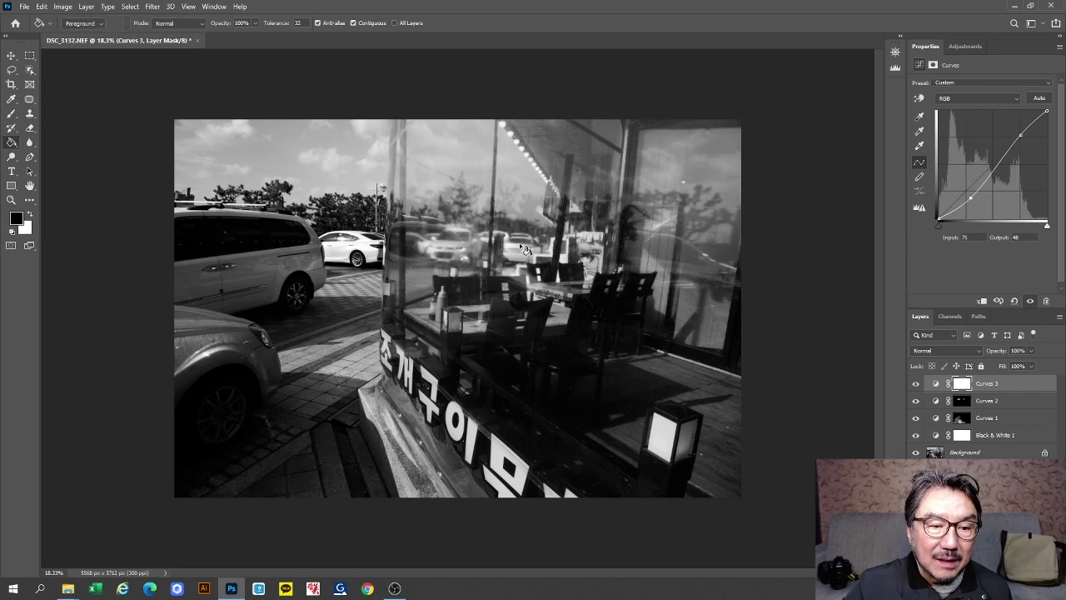
{"action": "left_click", "coordinate": [526, 249]}
{"action": "left_click", "coordinate": [11, 115]}
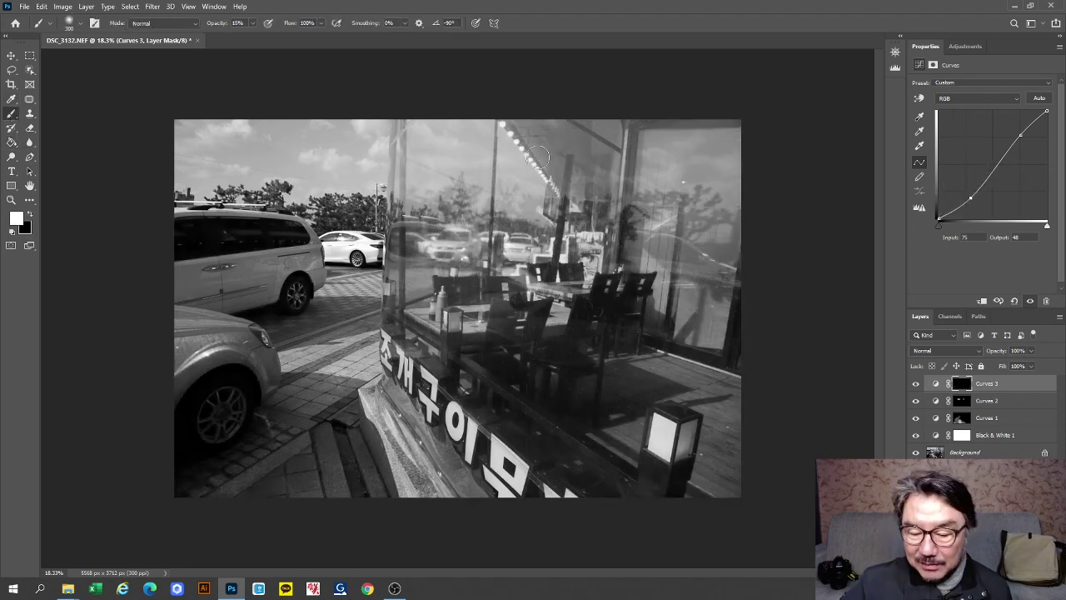
{"action": "key", "text": "bracketright"}
{"action": "key", "text": "bracketright"}
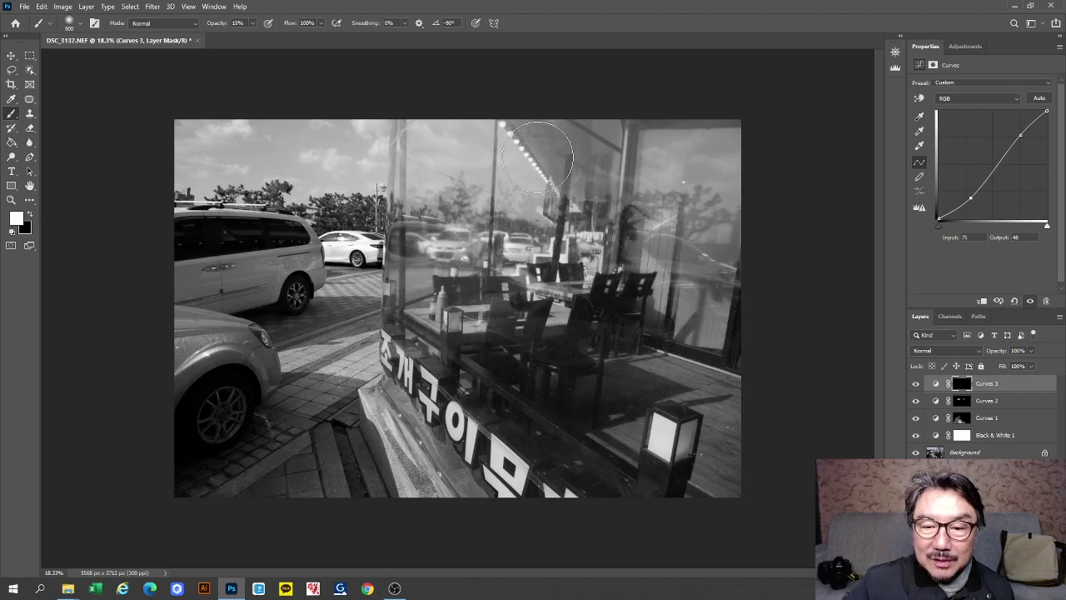
{"action": "mouse_move", "coordinate": [537, 156]}
{"action": "left_mouse_down"}
{"action": "mouse_move", "coordinate": [504, 237]}
{"action": "mouse_move", "coordinate": [442, 242]}
{"action": "mouse_move", "coordinate": [444, 283]}
{"action": "mouse_move", "coordinate": [422, 203]}
{"action": "mouse_move", "coordinate": [434, 201]}
{"action": "mouse_move", "coordinate": [453, 274]}
{"action": "mouse_move", "coordinate": [487, 324]}
{"action": "mouse_move", "coordinate": [525, 192]}
{"action": "left_mouse_up"}
{"action": "mouse_move", "coordinate": [637, 286]}
{"action": "left_mouse_down"}
{"action": "mouse_move", "coordinate": [654, 326]}
{"action": "mouse_move", "coordinate": [713, 362]}
{"action": "mouse_move", "coordinate": [721, 322]}
{"action": "mouse_move", "coordinate": [693, 414]}
{"action": "mouse_move", "coordinate": [542, 377]}
{"action": "mouse_move", "coordinate": [701, 364]}
{"action": "mouse_move", "coordinate": [707, 447]}
{"action": "left_mouse_up"}
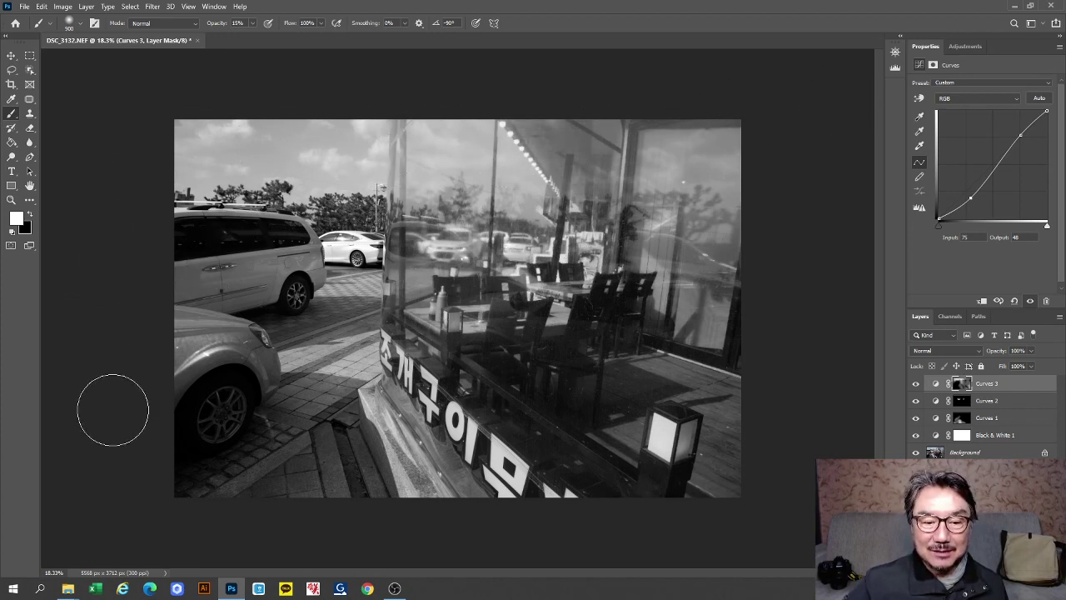
- Flatten the image and save it on the computer as a JPEG named DSC_3132-bs
{"action": "left_click", "coordinate": [1060, 318]}
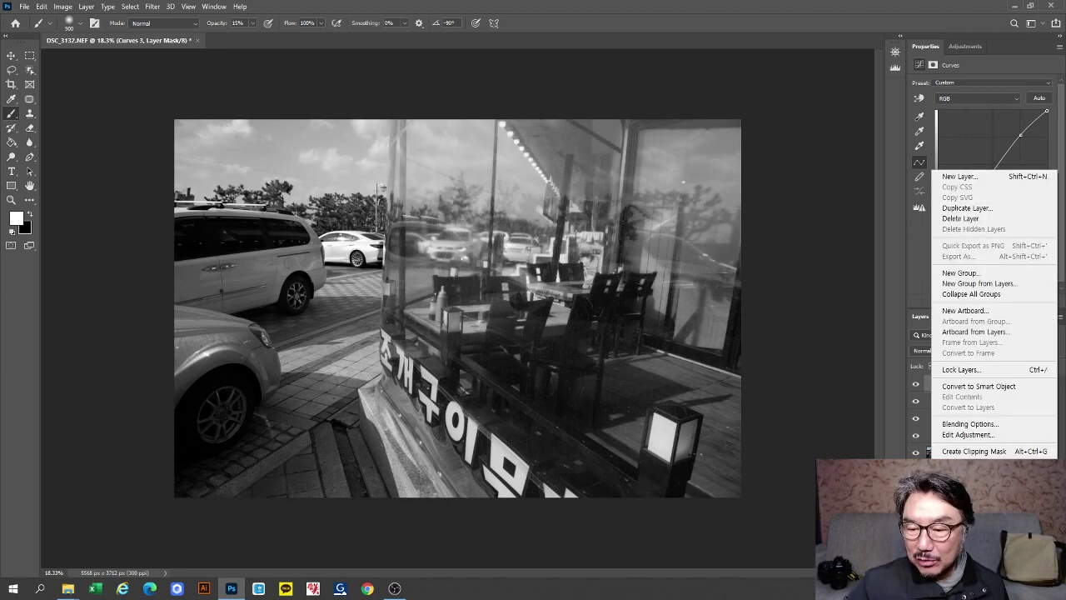
{"action": "left_click", "coordinate": [970, 516]}
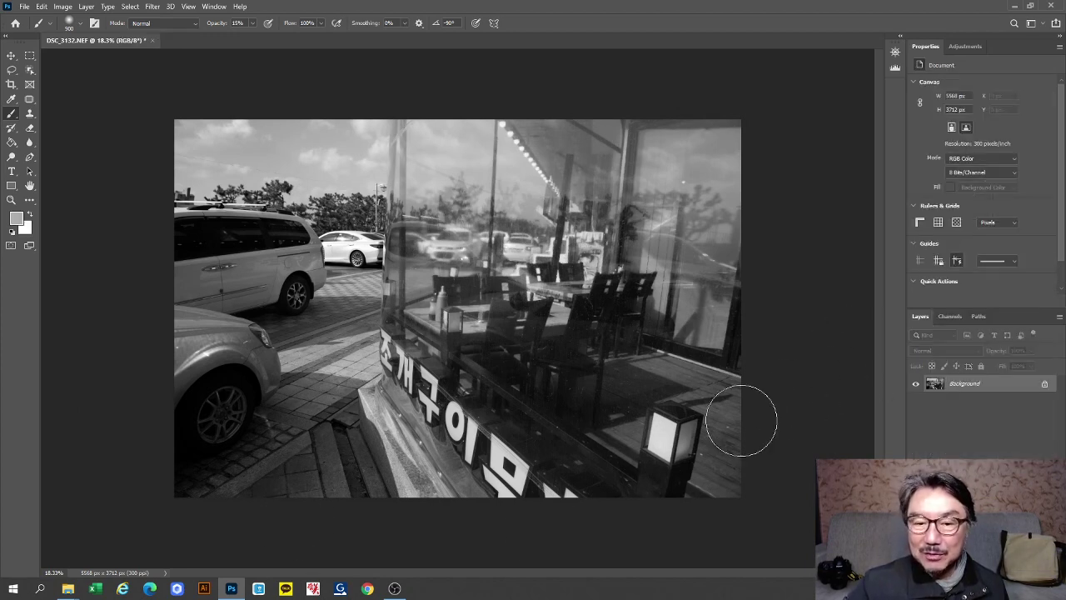
{"action": "left_click", "coordinate": [25, 6]}
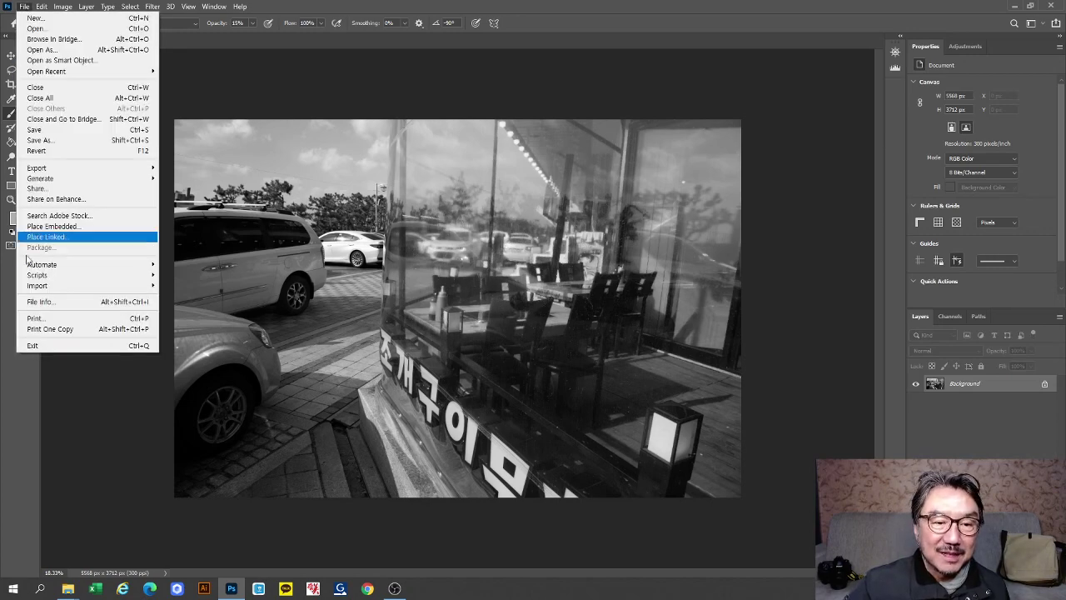
{"action": "left_click", "coordinate": [57, 142]}
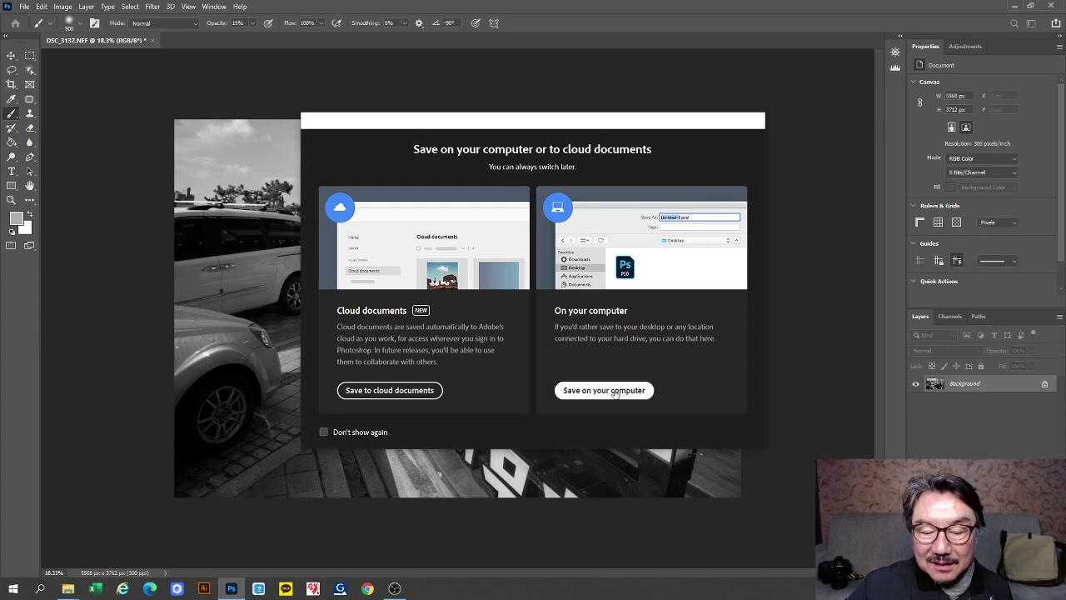
{"action": "left_click", "coordinate": [604, 389]}
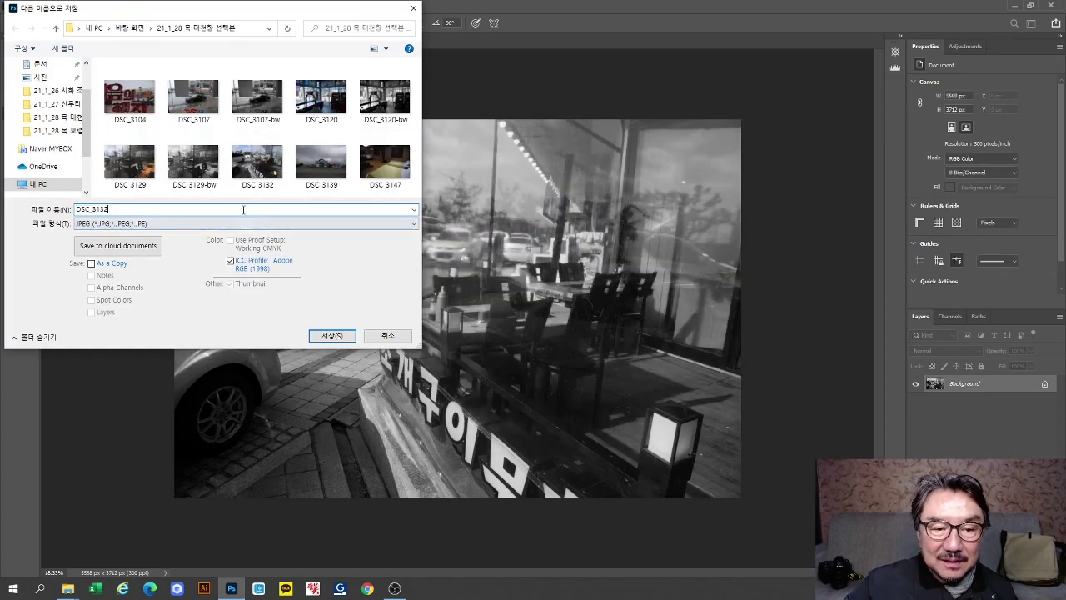
{"action": "type", "text": "-bw"}
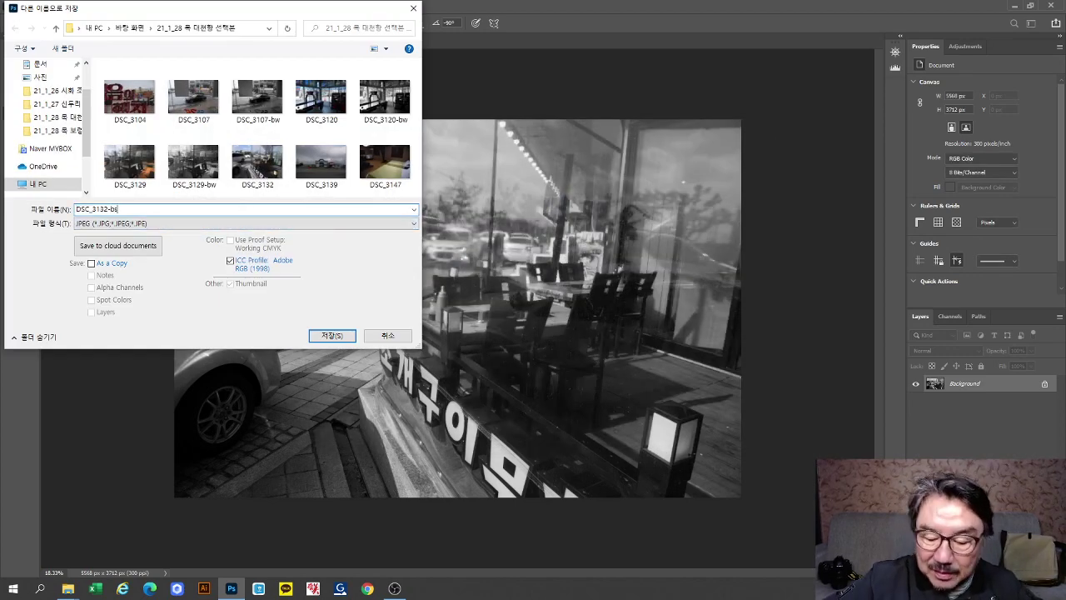
{"action": "key", "text": "Return"}
{"action": "key", "text": "Return"}
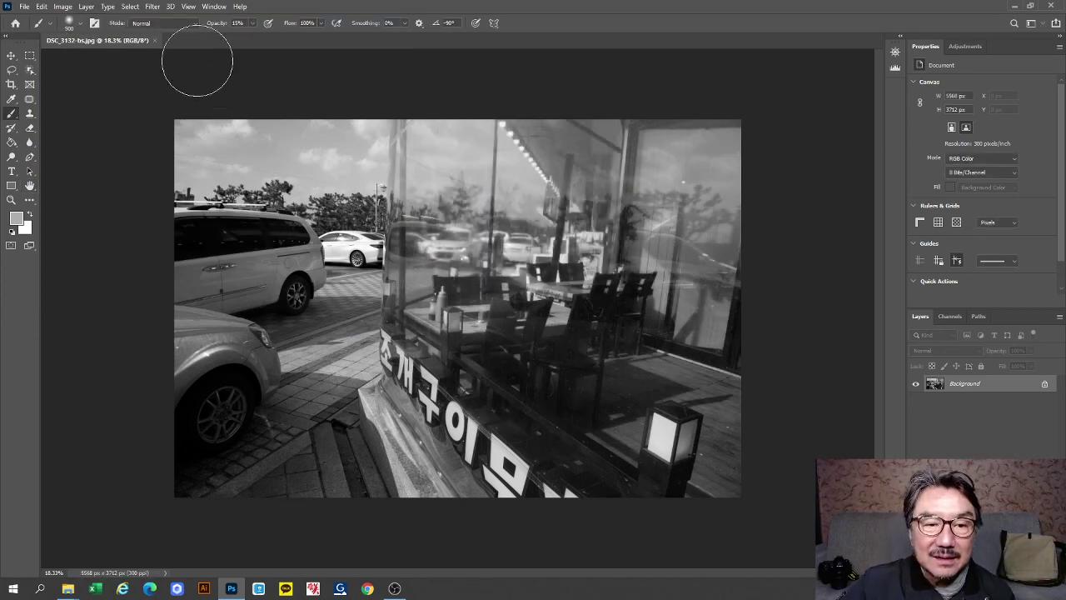
- Close the saved photo, open DSC_3139.NEF from the trip folder, and fit it to the window
{"action": "left_click", "coordinate": [154, 40]}
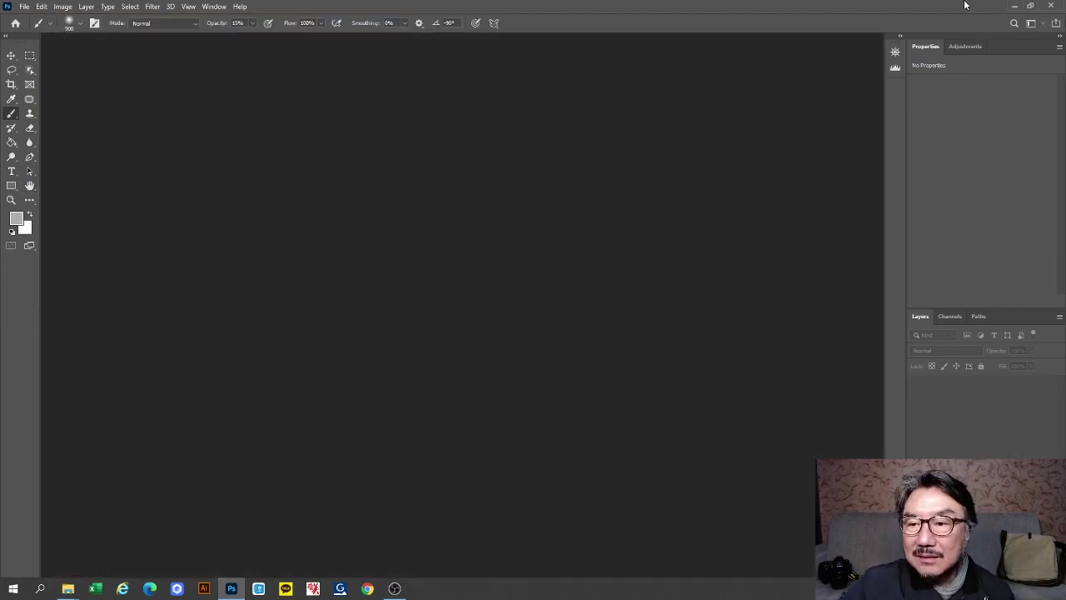
{"action": "left_click", "coordinate": [1030, 5]}
{"action": "scroll", "coordinate": [339, 238], "scroll_direction": "down", "scroll_amount": 1}
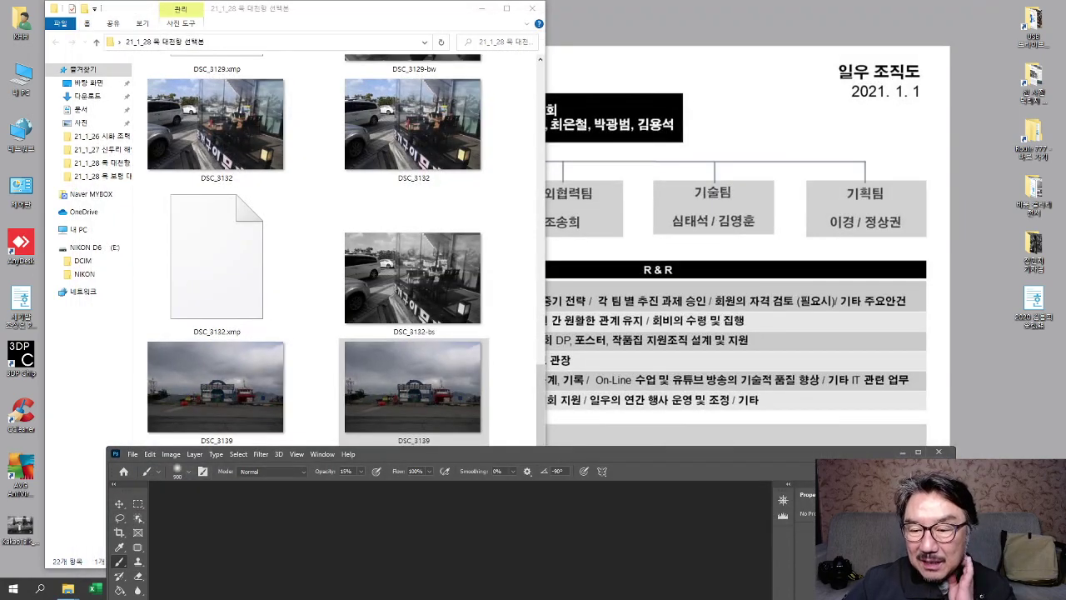
{"action": "left_click", "coordinate": [918, 453]}
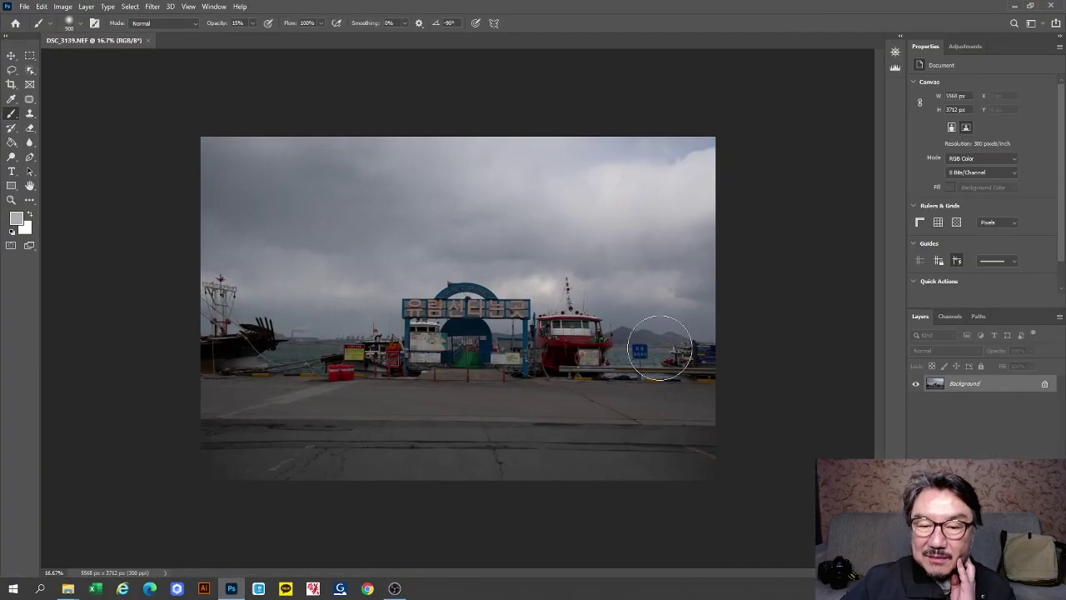
{"action": "key", "text": "ctrl+0"}
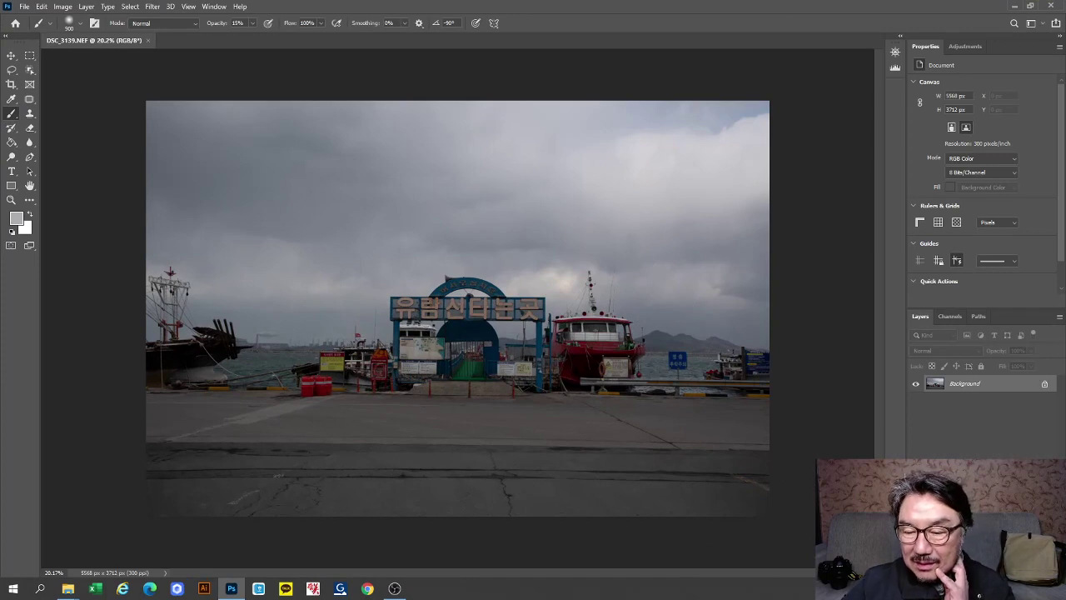
- Add a Black & White adjustment layer with Reds 72, Yellows 117 and Greens 59
{"action": "right_click", "coordinate": [971, 382]}
{"action": "key", "text": "Escape"}
{"action": "key", "text": "ctrl+alt+shift+b"}
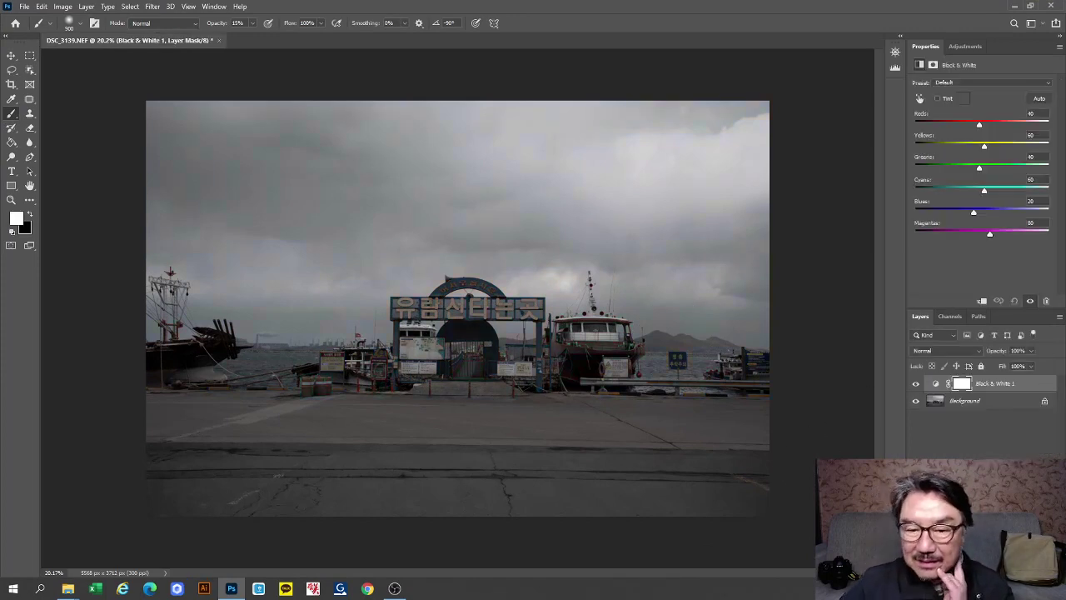
{"action": "left_click", "coordinate": [986, 123]}
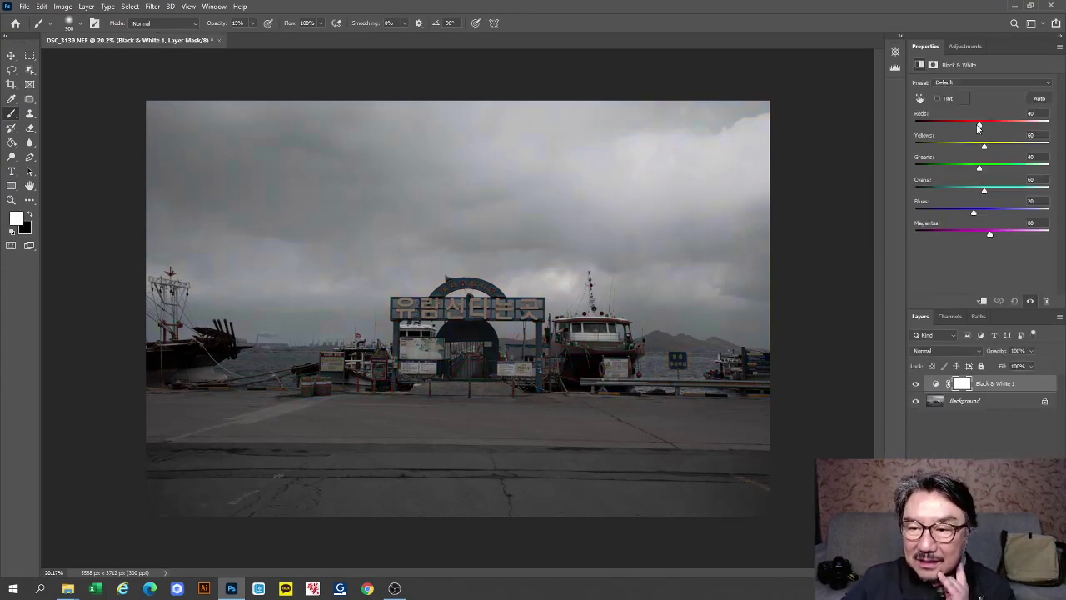
{"action": "left_click_drag", "start_coordinate": [986, 124], "coordinate": [984, 170]}
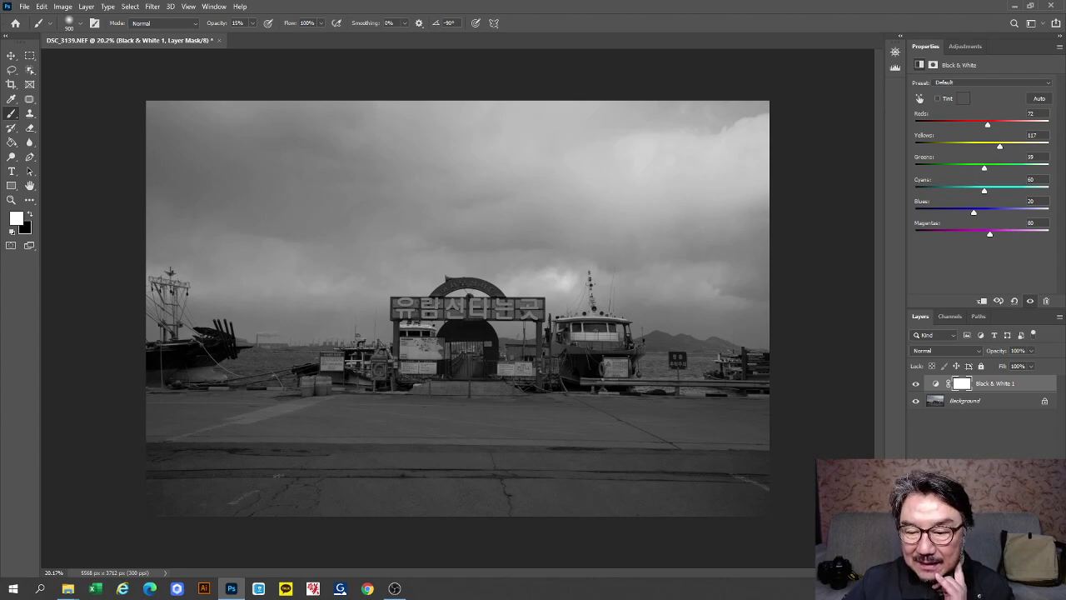
- Add two Curves adjustment layers and shape the upper one with points 183 to 199 and 71 to 67, comparing it with the layer hidden
{"action": "left_click", "coordinate": [979, 573]}
{"action": "left_click", "coordinate": [987, 432]}
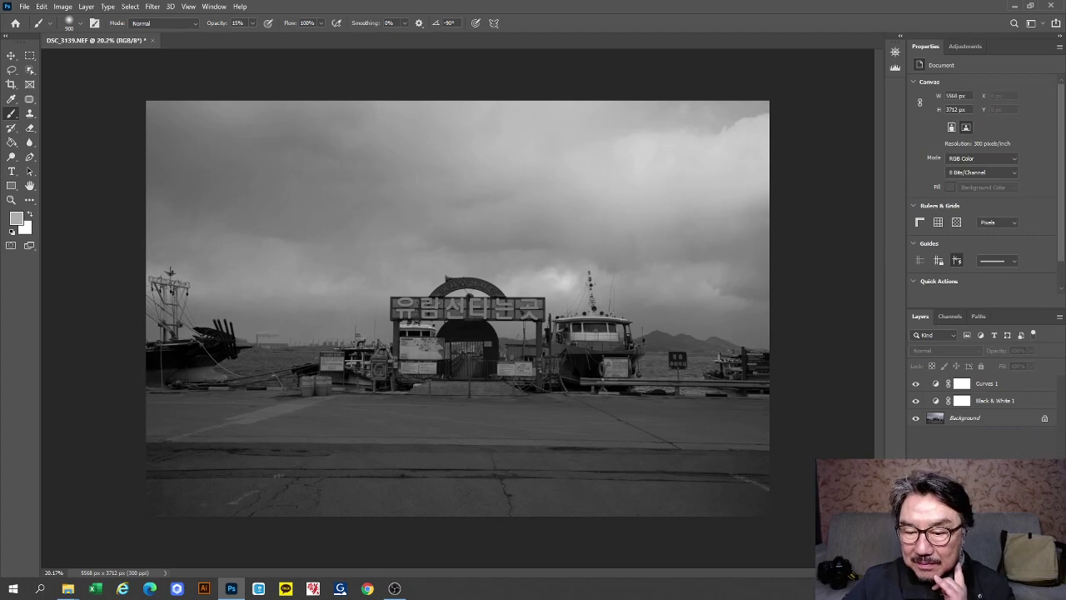
{"action": "left_click", "coordinate": [979, 573]}
{"action": "left_click", "coordinate": [986, 432]}
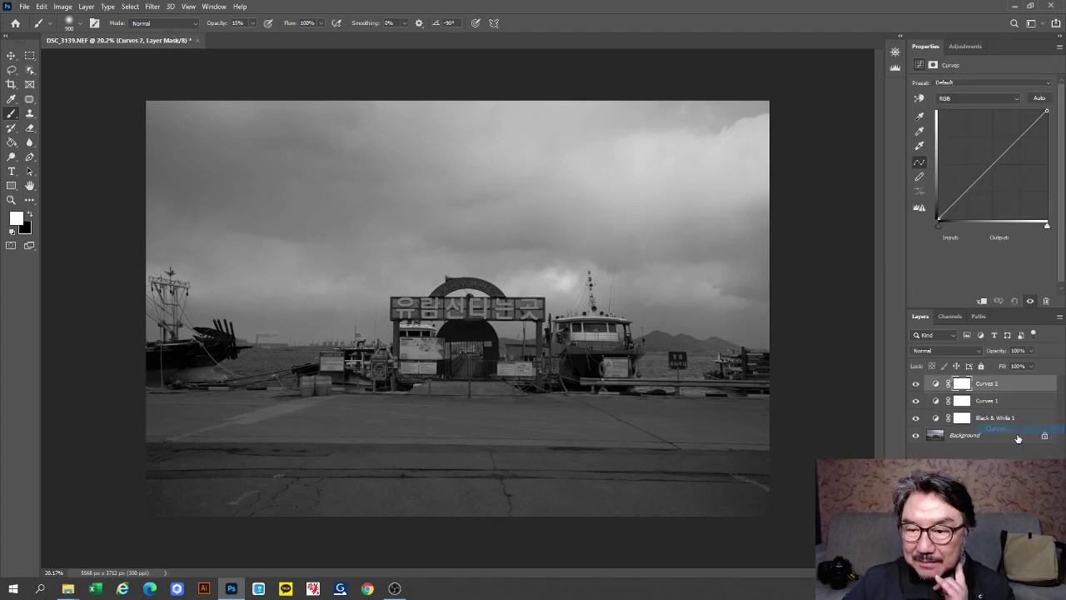
{"action": "left_click", "coordinate": [1014, 137]}
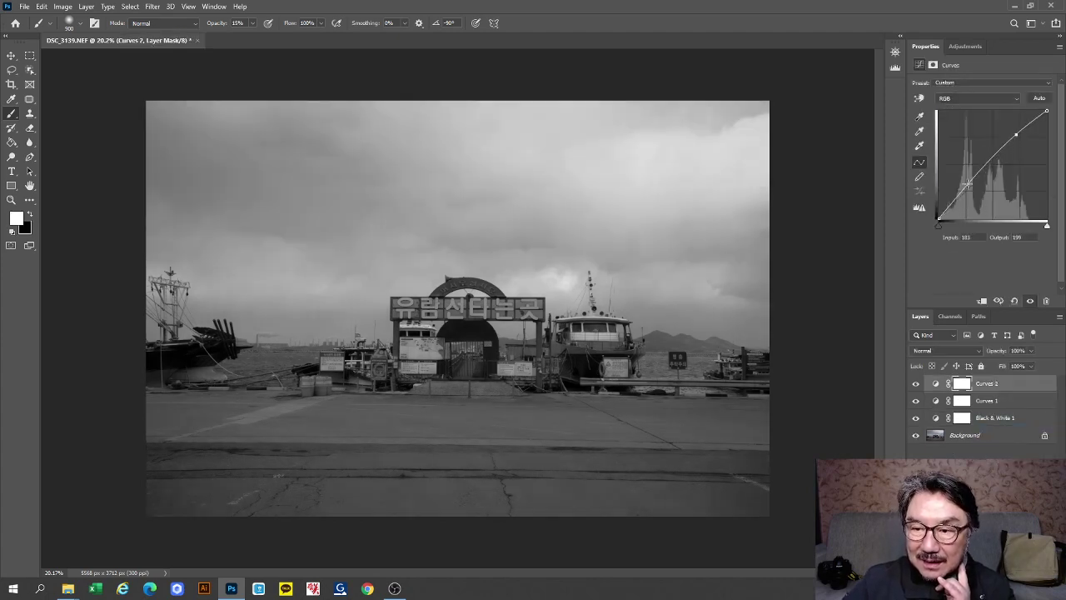
{"action": "left_click_drag", "start_coordinate": [967, 184], "coordinate": [969, 190]}
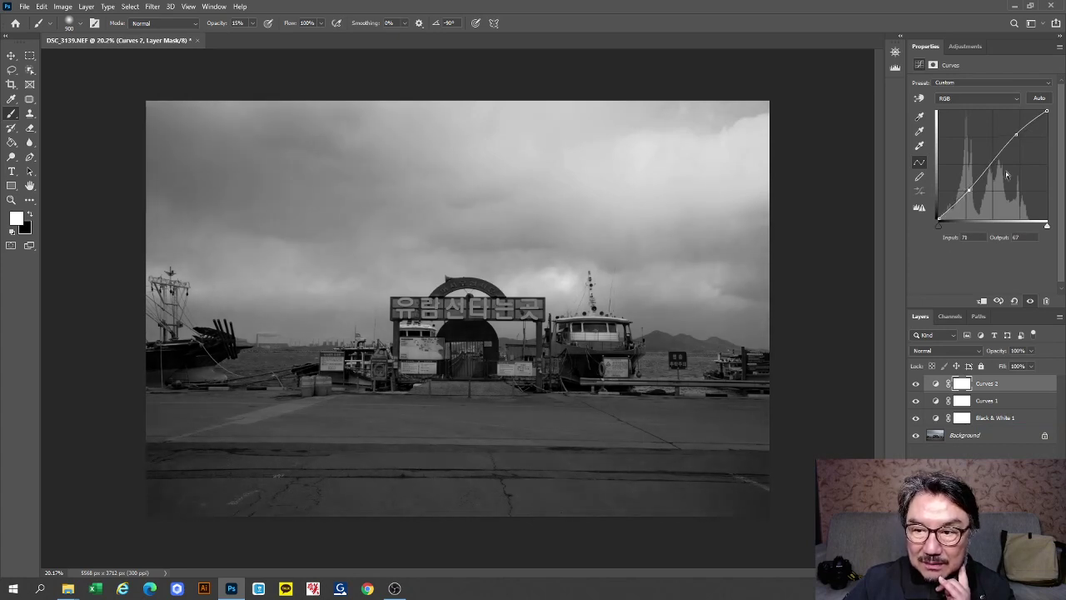
{"action": "left_click", "coordinate": [914, 387]}
{"action": "left_click", "coordinate": [914, 387]}
{"action": "left_click", "coordinate": [914, 387]}
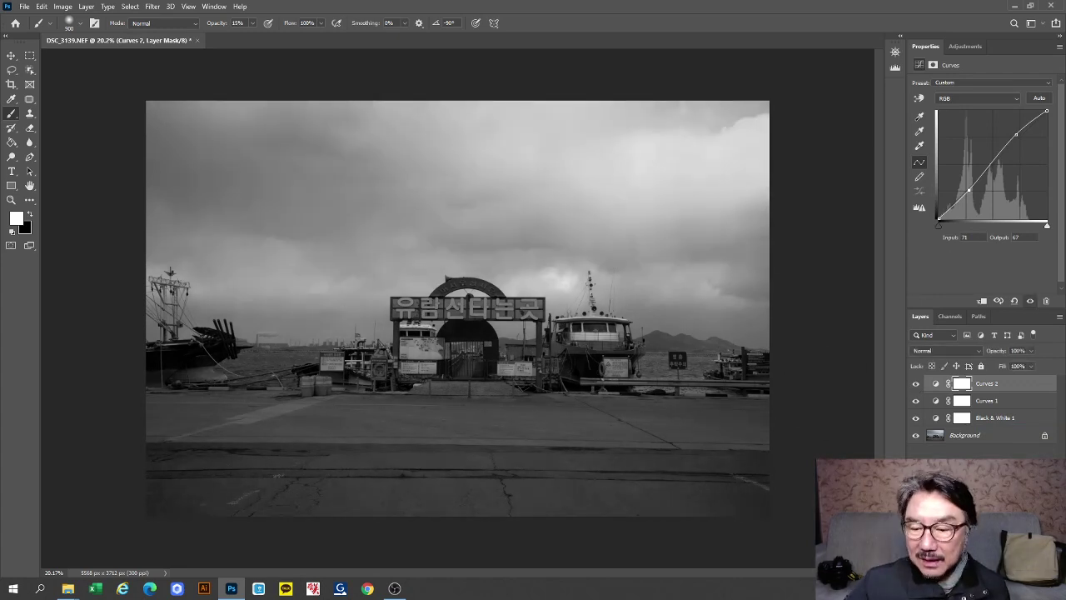
- Add a third Curves adjustment layer, place a shadow point, and raise the highlights to input 184, output 207
{"action": "left_click", "coordinate": [998, 559]}
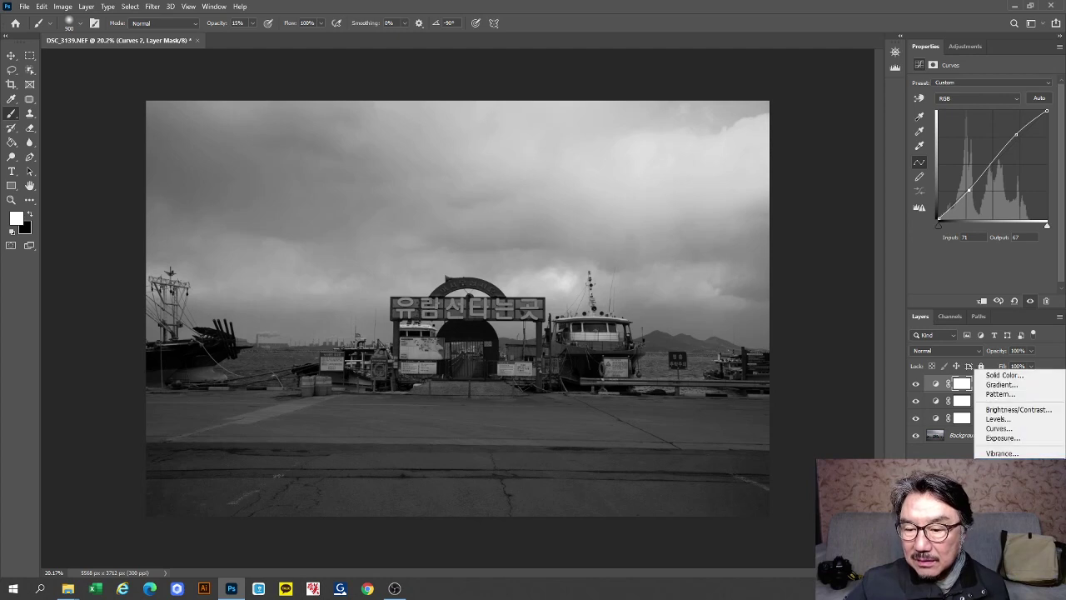
{"action": "left_click", "coordinate": [1011, 429]}
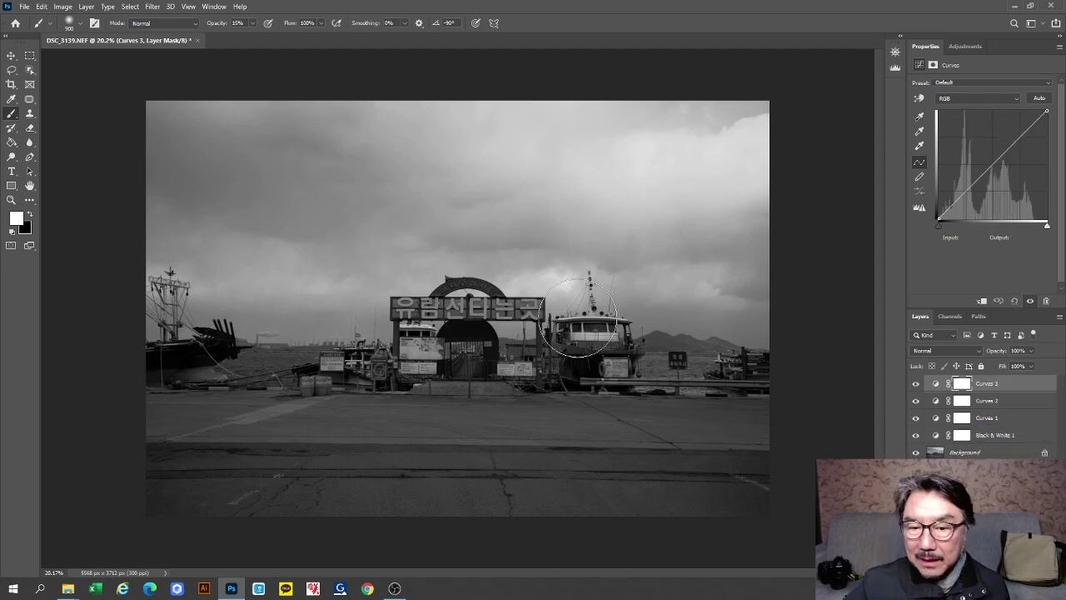
{"action": "left_click", "coordinate": [1013, 127]}
{"action": "left_click", "coordinate": [964, 191]}
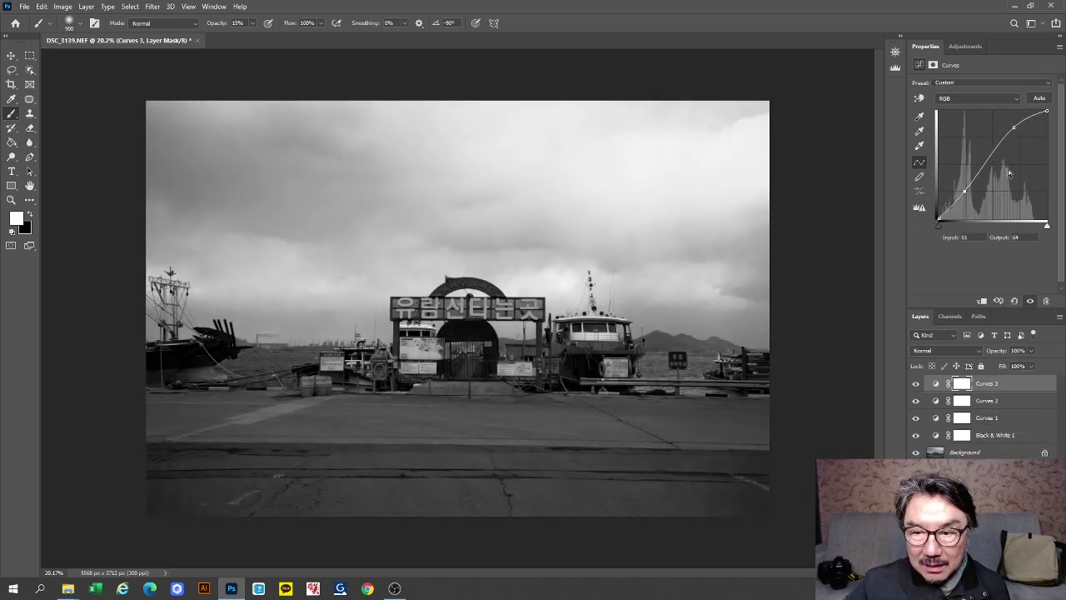
{"action": "left_click_drag", "start_coordinate": [1014, 127], "coordinate": [1016, 131]}
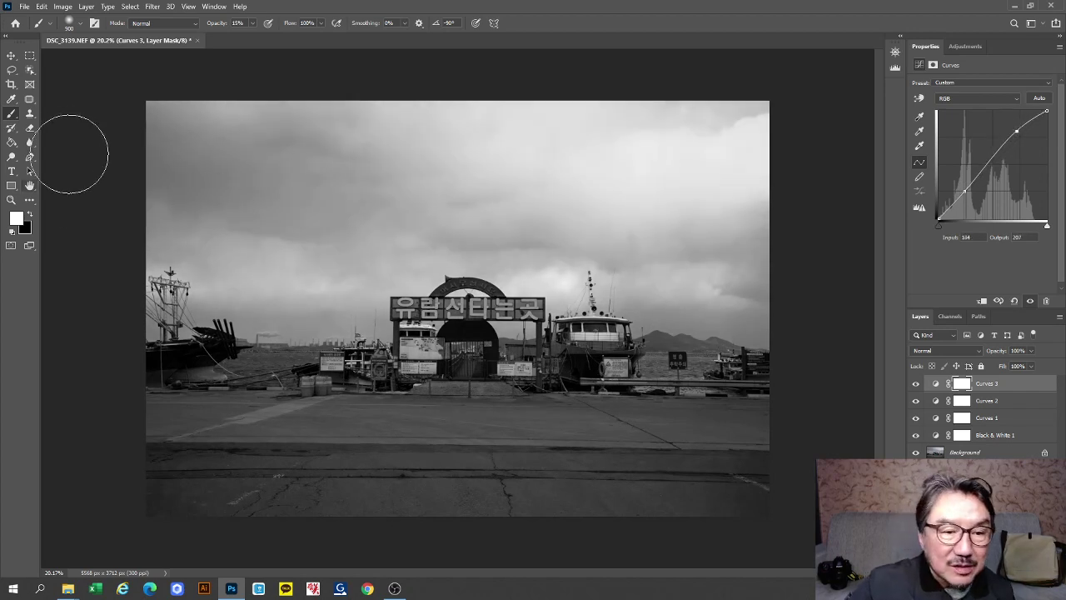
- Fill the third Curves layer's mask with black
{"action": "left_click", "coordinate": [12, 142]}
{"action": "left_click", "coordinate": [31, 215]}
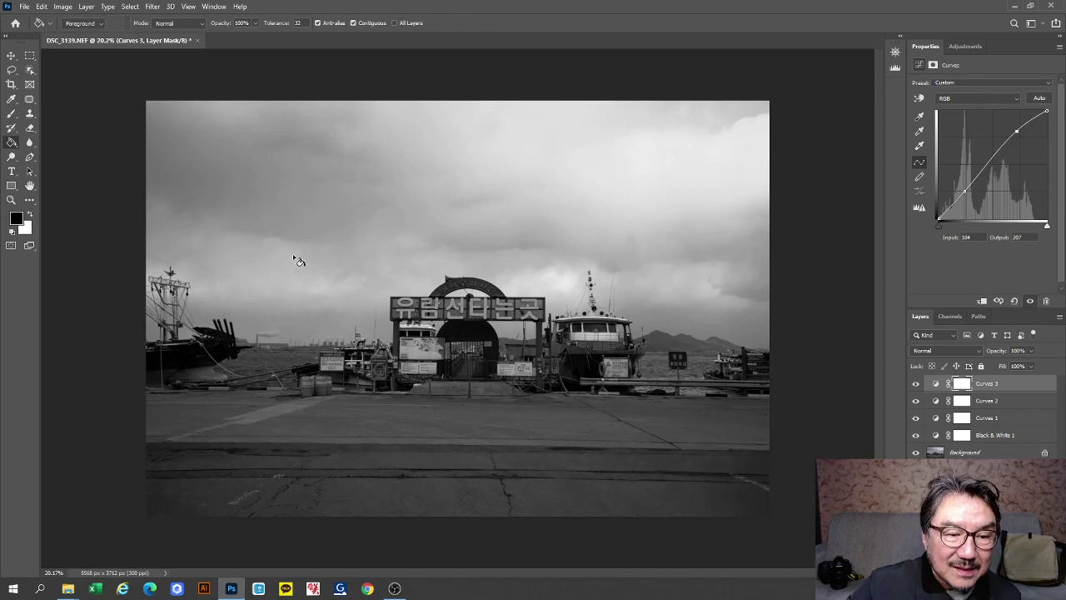
{"action": "left_click", "coordinate": [297, 259]}
- Paint white on the third Curves mask with a size 250 brush over the lettered sign on the harbour gate
{"action": "left_click", "coordinate": [11, 114]}
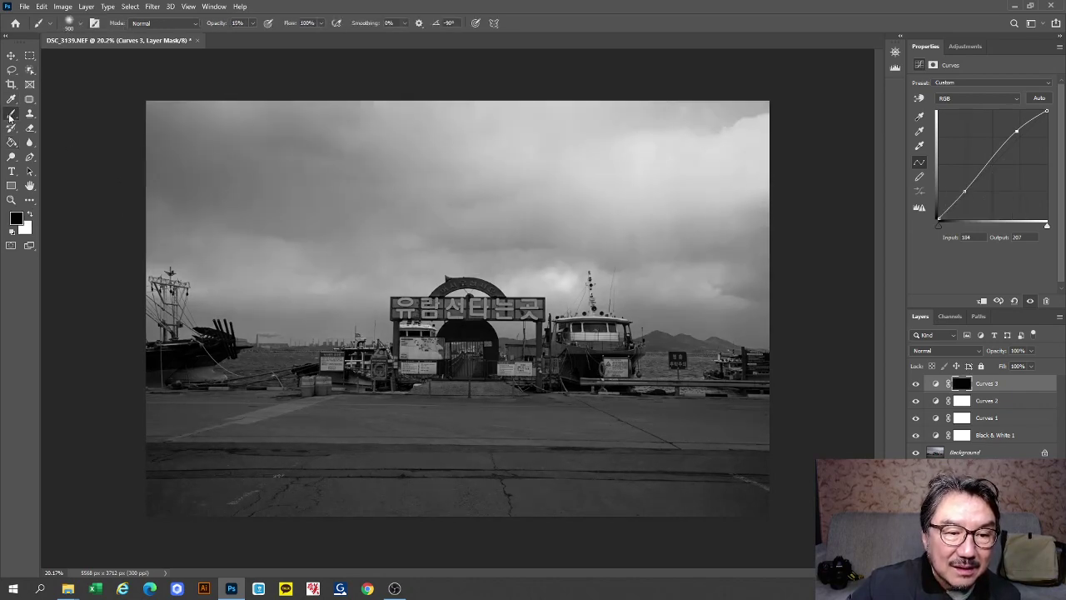
{"action": "left_click", "coordinate": [30, 215]}
{"action": "scroll", "coordinate": [441, 269], "scroll_direction": "up", "scroll_amount": 2}
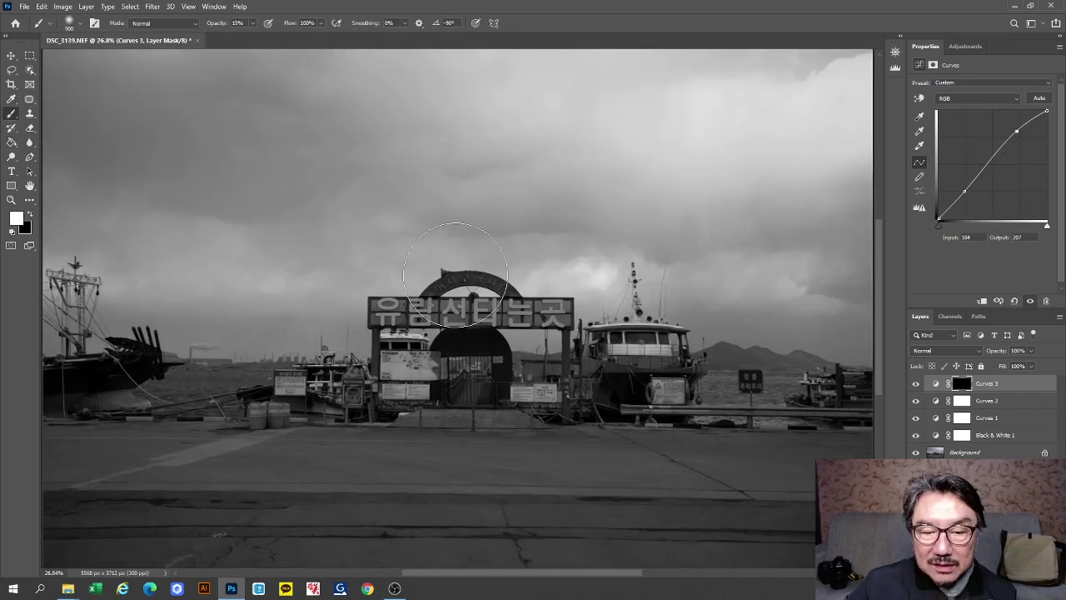
{"action": "key", "text": "bracketleft"}
{"action": "key", "text": "bracketleft"}
{"action": "key", "text": "bracketleft"}
{"action": "key", "text": "bracketleft"}
{"action": "key", "text": "bracketleft"}
{"action": "key", "text": "bracketleft"}
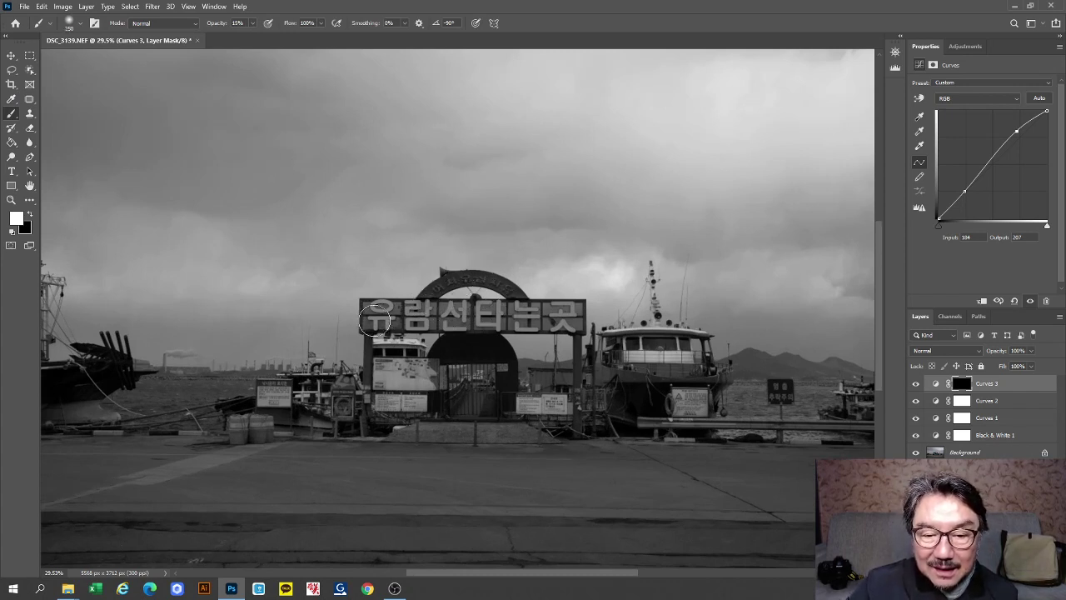
{"action": "mouse_move", "coordinate": [383, 300]}
{"action": "left_mouse_down"}
{"action": "mouse_move", "coordinate": [541, 323]}
{"action": "mouse_move", "coordinate": [410, 321]}
{"action": "mouse_move", "coordinate": [581, 324]}
{"action": "mouse_move", "coordinate": [519, 326]}
{"action": "mouse_move", "coordinate": [570, 332]}
{"action": "mouse_move", "coordinate": [558, 318]}
{"action": "mouse_move", "coordinate": [577, 302]}
{"action": "mouse_move", "coordinate": [561, 320]}
{"action": "mouse_move", "coordinate": [371, 318]}
{"action": "mouse_move", "coordinate": [560, 308]}
{"action": "mouse_move", "coordinate": [405, 294]}
{"action": "mouse_move", "coordinate": [362, 305]}
{"action": "mouse_move", "coordinate": [412, 313]}
{"action": "mouse_move", "coordinate": [526, 296]}
{"action": "mouse_move", "coordinate": [374, 310]}
{"action": "mouse_move", "coordinate": [605, 313]}
{"action": "mouse_move", "coordinate": [343, 314]}
{"action": "mouse_move", "coordinate": [454, 296]}
{"action": "mouse_move", "coordinate": [383, 304]}
{"action": "mouse_move", "coordinate": [455, 315]}
{"action": "mouse_move", "coordinate": [411, 314]}
{"action": "mouse_move", "coordinate": [425, 316]}
{"action": "mouse_move", "coordinate": [569, 318]}
{"action": "mouse_move", "coordinate": [385, 312]}
{"action": "mouse_move", "coordinate": [573, 310]}
{"action": "left_mouse_up"}
{"action": "scroll", "coordinate": [849, 299], "scroll_direction": "down", "scroll_amount": 3}
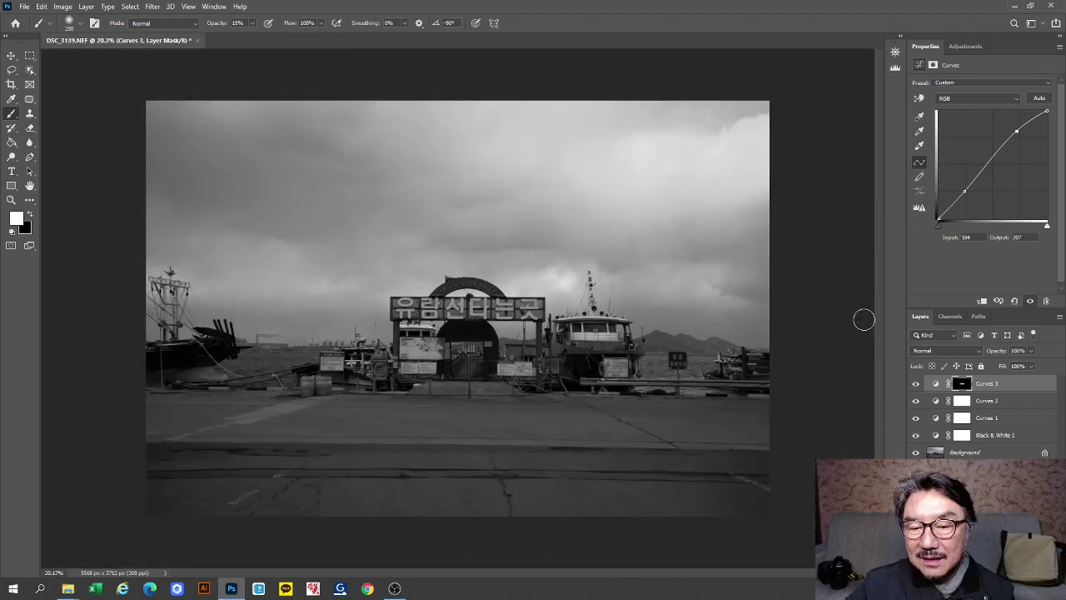
- Compare the gate sign with the third Curves layer hidden and shown, and flatten the image
{"action": "left_click", "coordinate": [916, 384]}
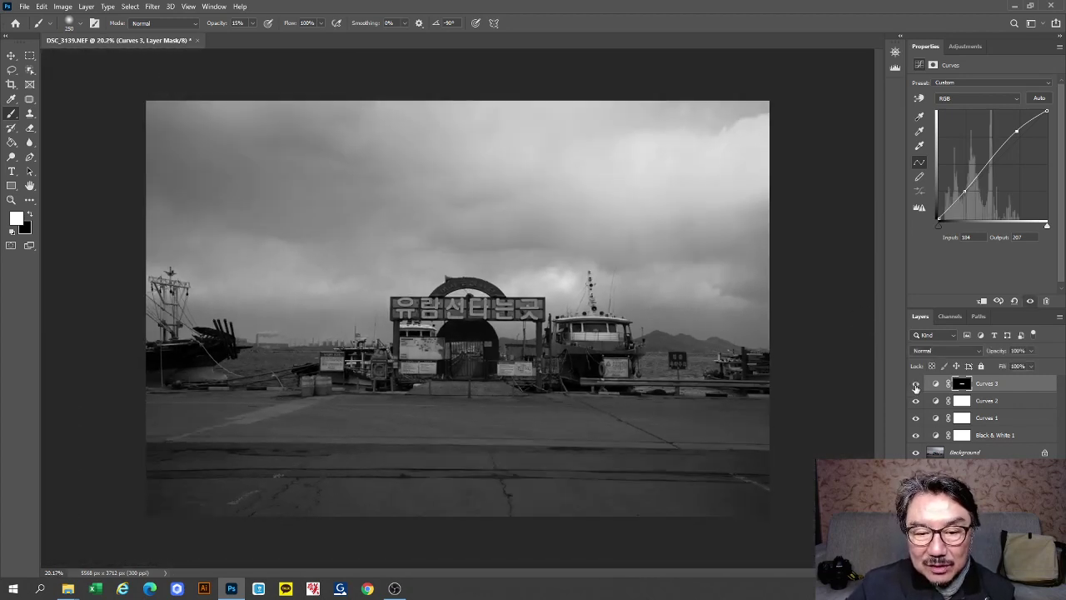
{"action": "left_click", "coordinate": [916, 384]}
{"action": "left_click", "coordinate": [916, 383]}
{"action": "left_click", "coordinate": [916, 384]}
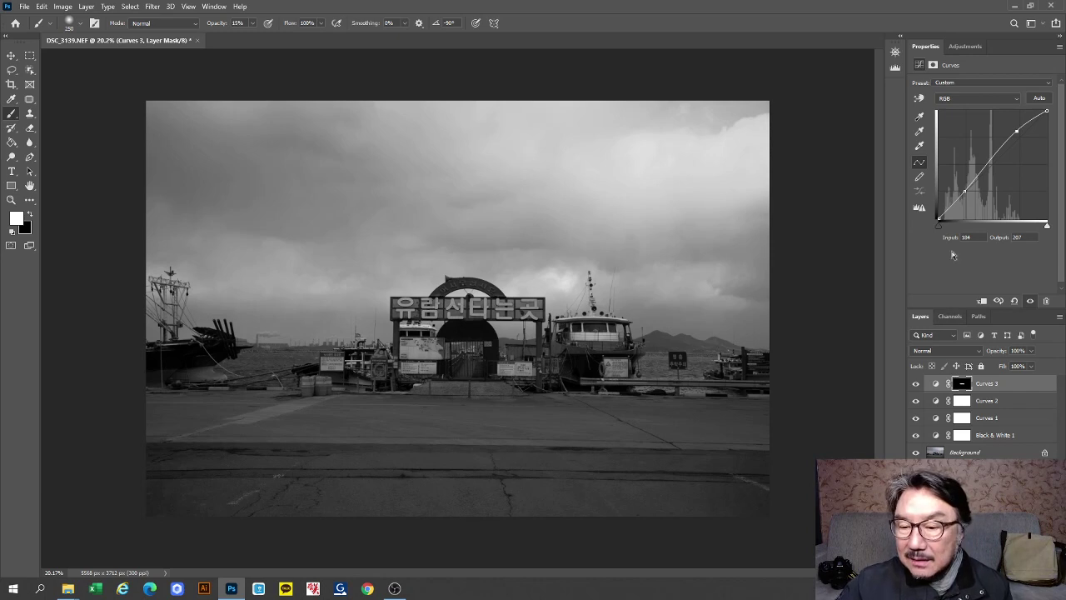
{"action": "left_click", "coordinate": [1058, 317]}
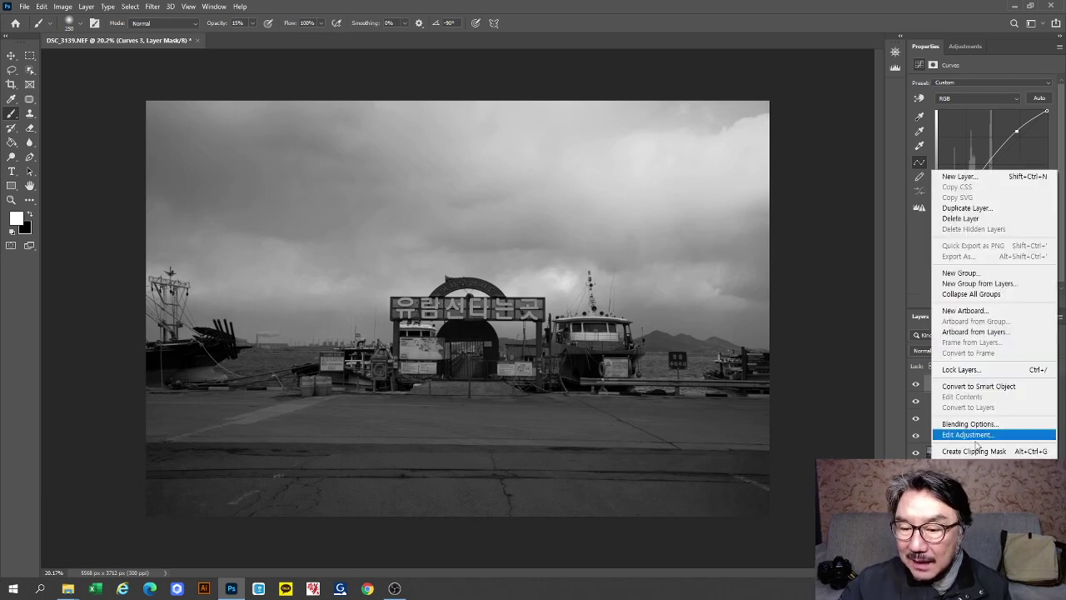
{"action": "left_click", "coordinate": [975, 511]}
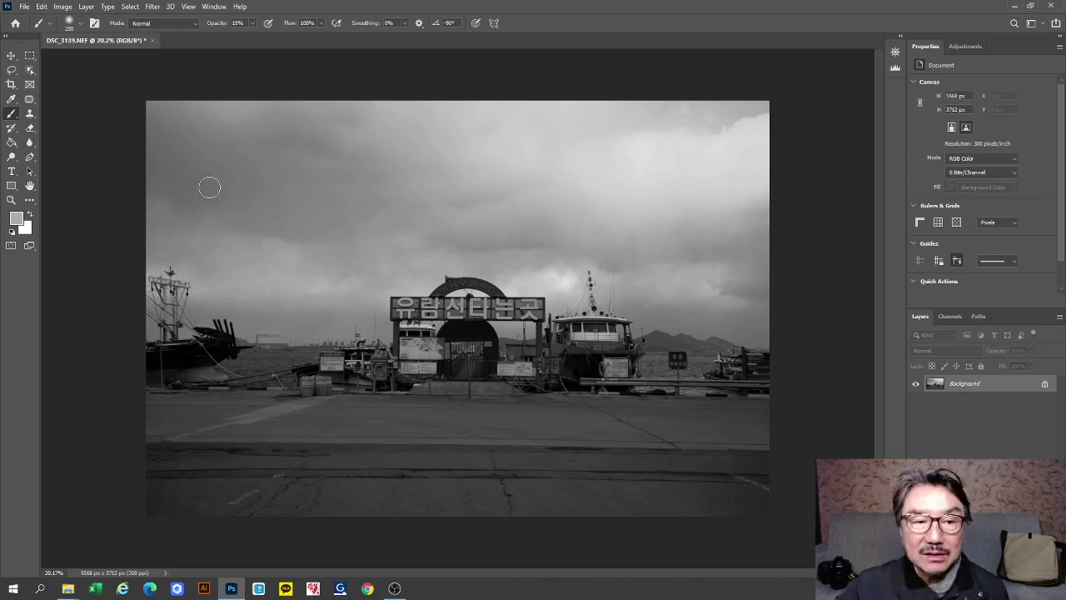
- Lasso the middle band of the photo around the boats, the harbour gate and the quay edge
{"action": "left_click", "coordinate": [12, 70]}
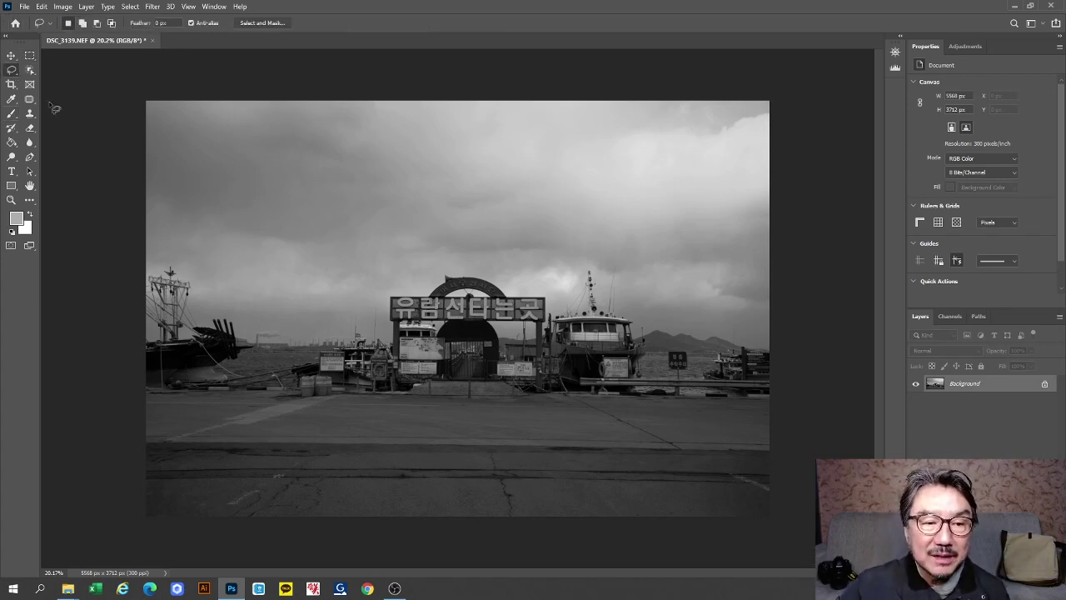
{"action": "mouse_move", "coordinate": [555, 305]}
{"action": "left_mouse_down"}
{"action": "mouse_move", "coordinate": [477, 265]}
{"action": "mouse_move", "coordinate": [434, 267]}
{"action": "mouse_move", "coordinate": [378, 312]}
{"action": "left_mouse_up"}
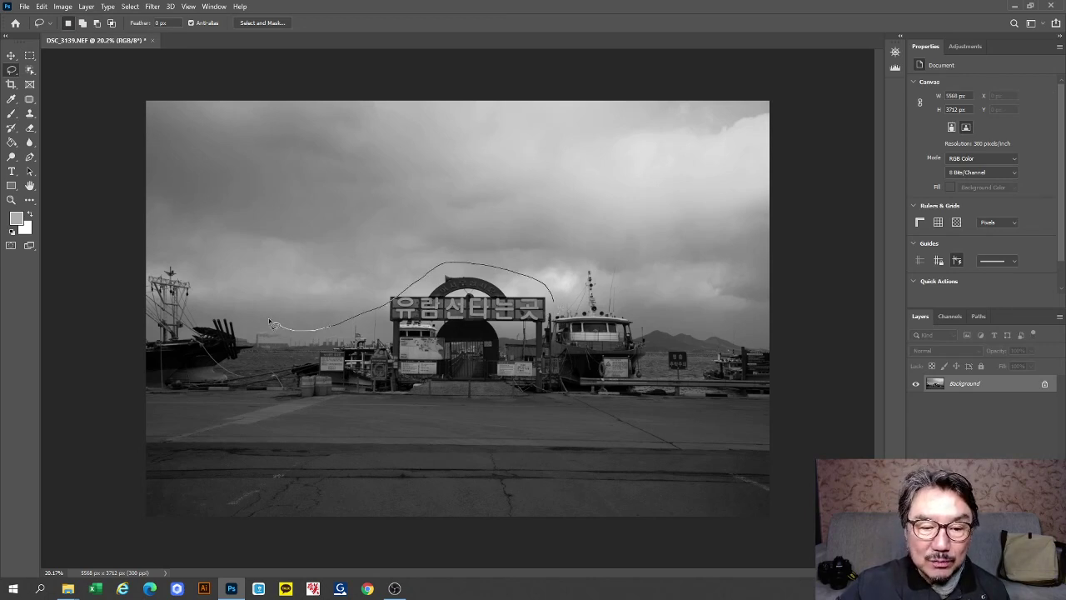
{"action": "mouse_move", "coordinate": [171, 269]}
{"action": "left_mouse_down"}
{"action": "mouse_move", "coordinate": [126, 366]}
{"action": "mouse_move", "coordinate": [219, 405]}
{"action": "mouse_move", "coordinate": [469, 417]}
{"action": "mouse_move", "coordinate": [721, 408]}
{"action": "mouse_move", "coordinate": [792, 390]}
{"action": "mouse_move", "coordinate": [789, 340]}
{"action": "mouse_move", "coordinate": [618, 313]}
{"action": "left_mouse_up"}
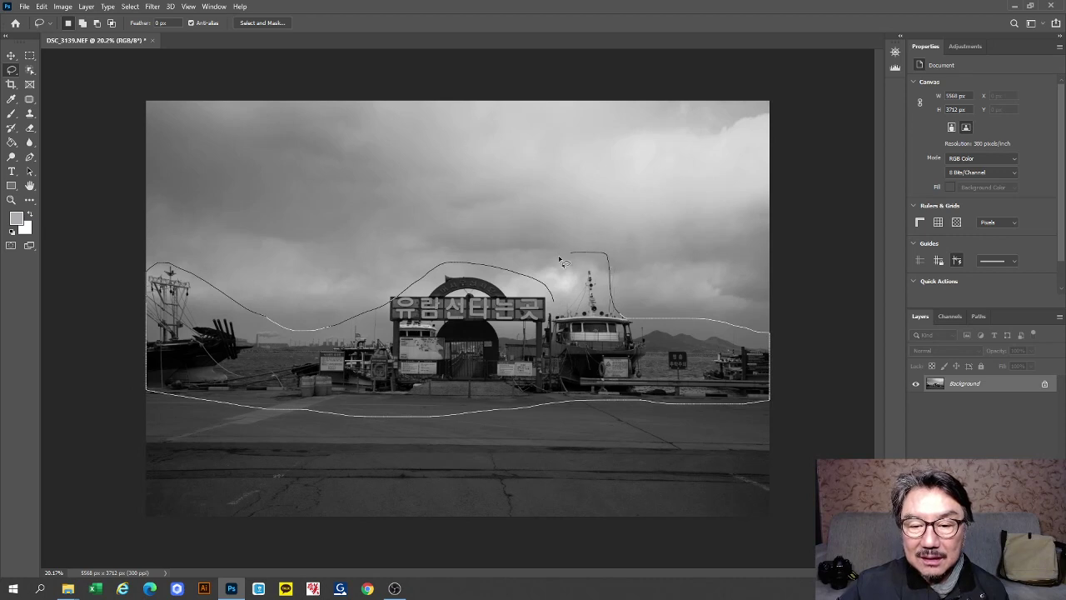
{"action": "left_click_drag", "start_coordinate": [550, 301], "coordinate": [552, 304]}
- Sharpen the selected band with Unsharp Mask at amount 50%, radius 1.0 pixels and threshold 0, and clear the selection
{"action": "left_click", "coordinate": [152, 7]}
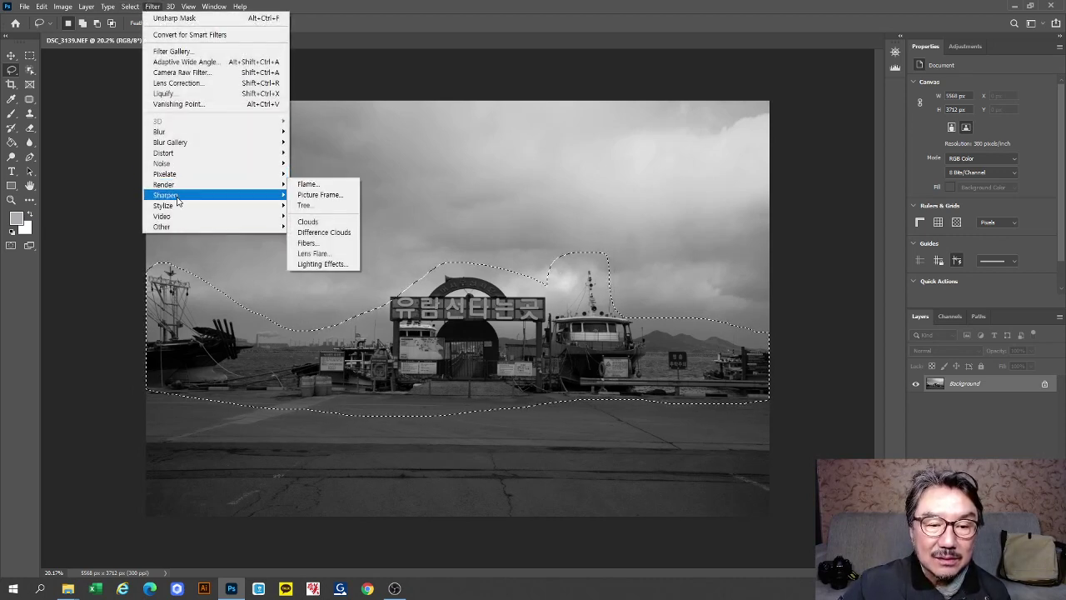
{"action": "mouse_move", "coordinate": [201, 198]}
{"action": "left_click", "coordinate": [315, 247]}
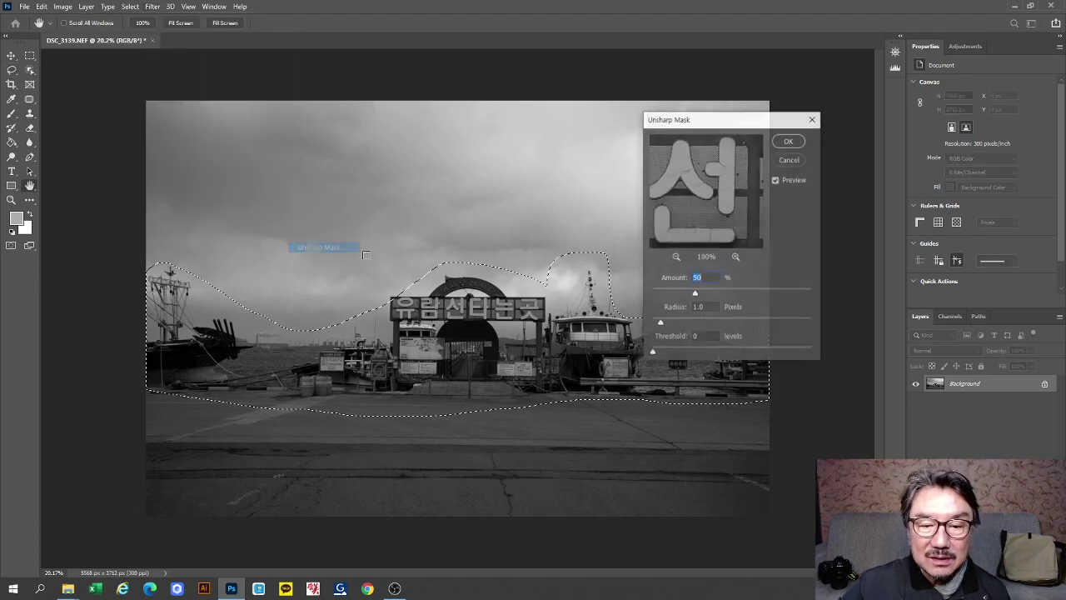
{"action": "left_click", "coordinate": [788, 141]}
{"action": "left_click", "coordinate": [780, 158]}
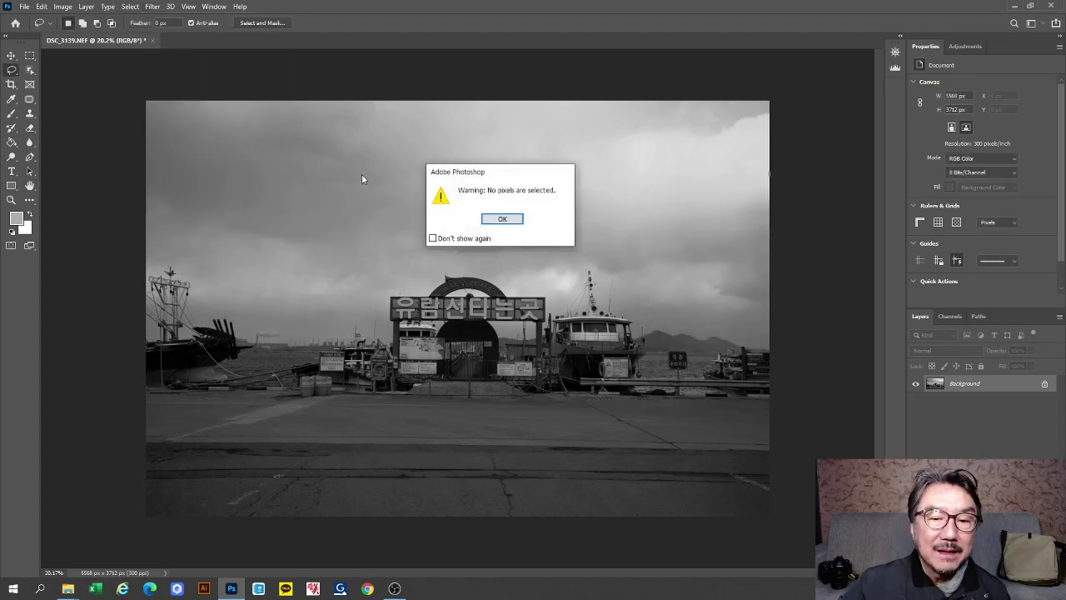
{"action": "left_click", "coordinate": [492, 222]}
- Save the photo on the computer as a JPEG named DSC_3139-bw and close the image
{"action": "left_click", "coordinate": [25, 6]}
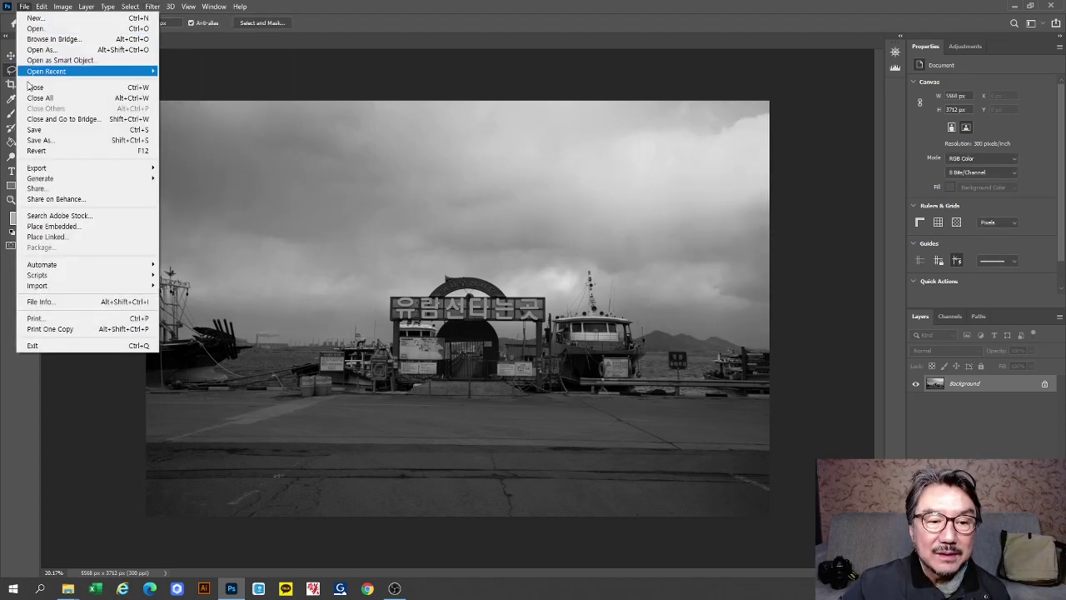
{"action": "left_click", "coordinate": [85, 140]}
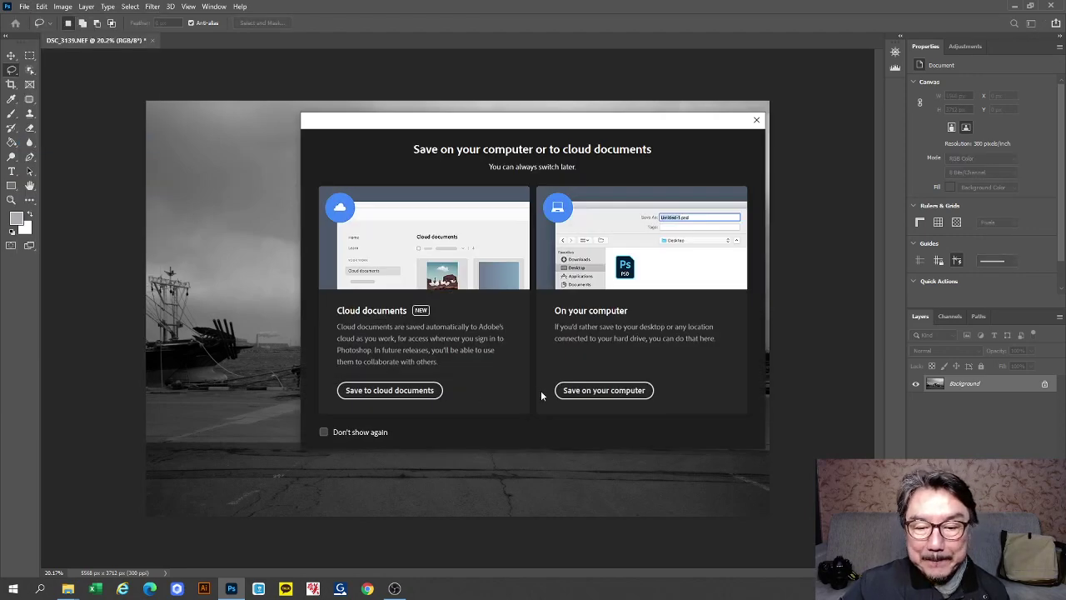
{"action": "left_click", "coordinate": [599, 391]}
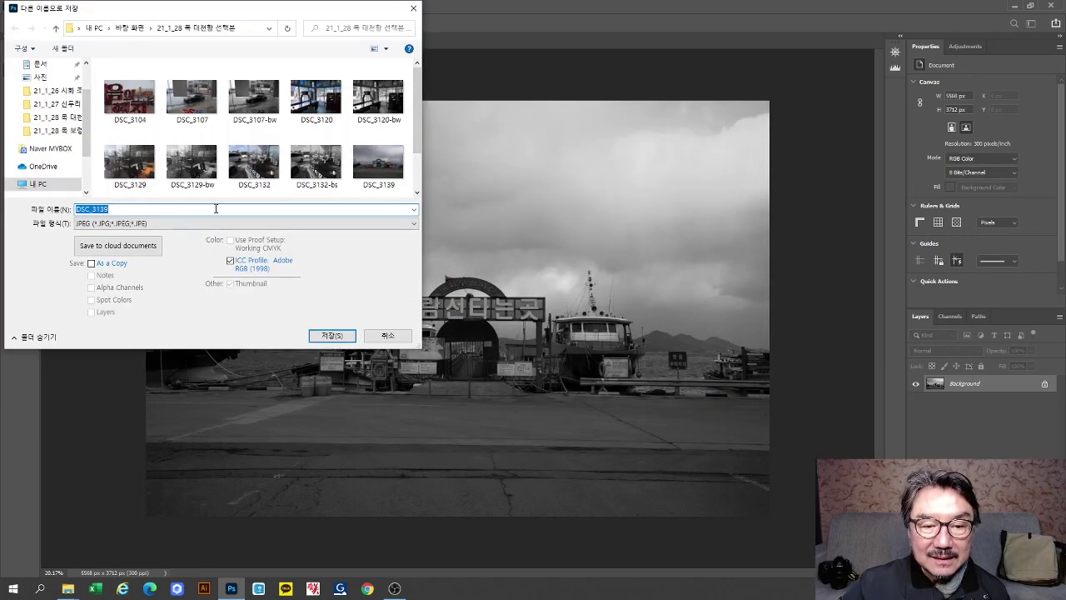
{"action": "left_click", "coordinate": [216, 208]}
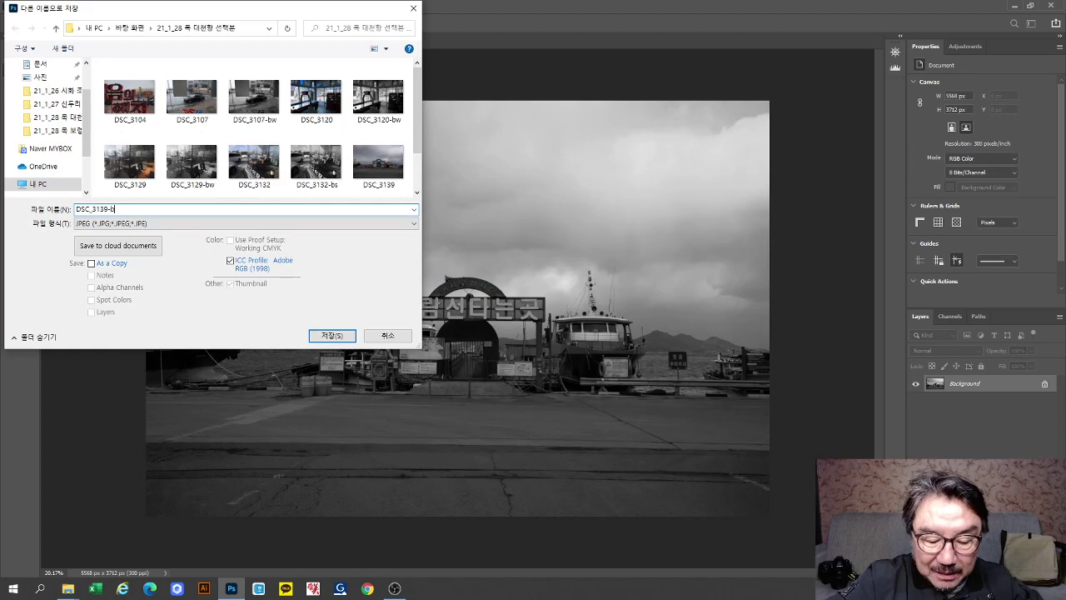
{"action": "type", "text": "-bw"}
{"action": "key", "text": "Return"}
{"action": "key", "text": "Return"}
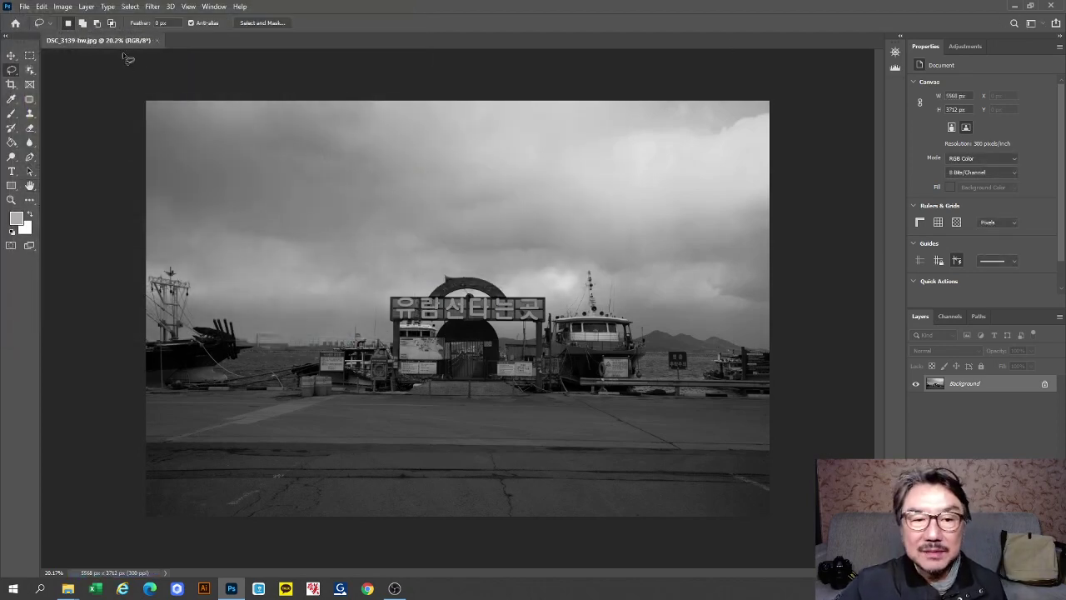
{"action": "left_click", "coordinate": [157, 39]}
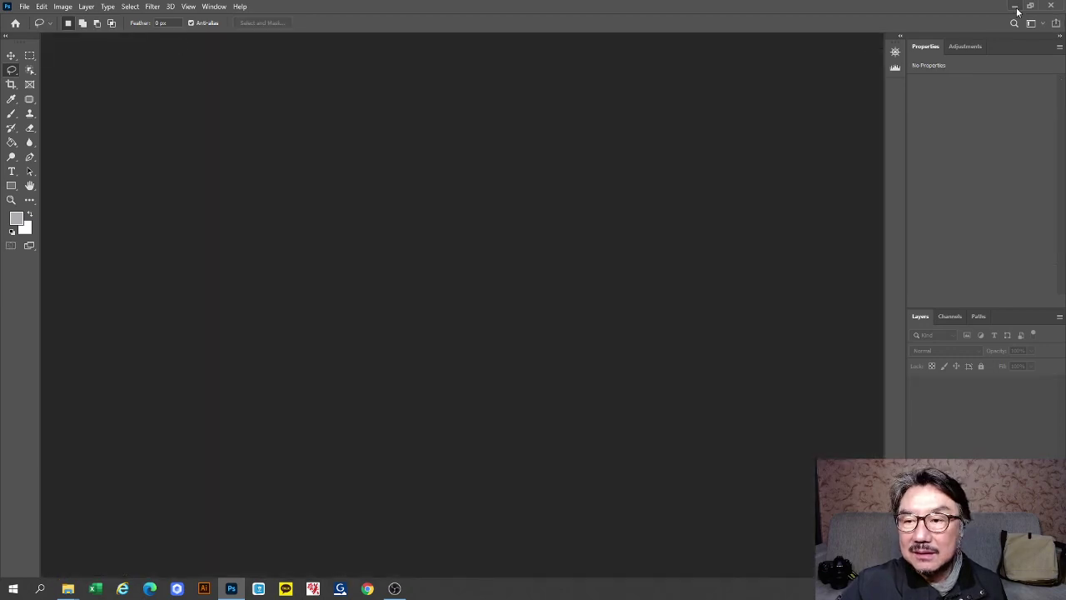
- Switch to the selected-photos folder in File Explorer, maximize its window and open DSC_3107 in the photo viewer
{"action": "left_click", "coordinate": [1014, 7]}
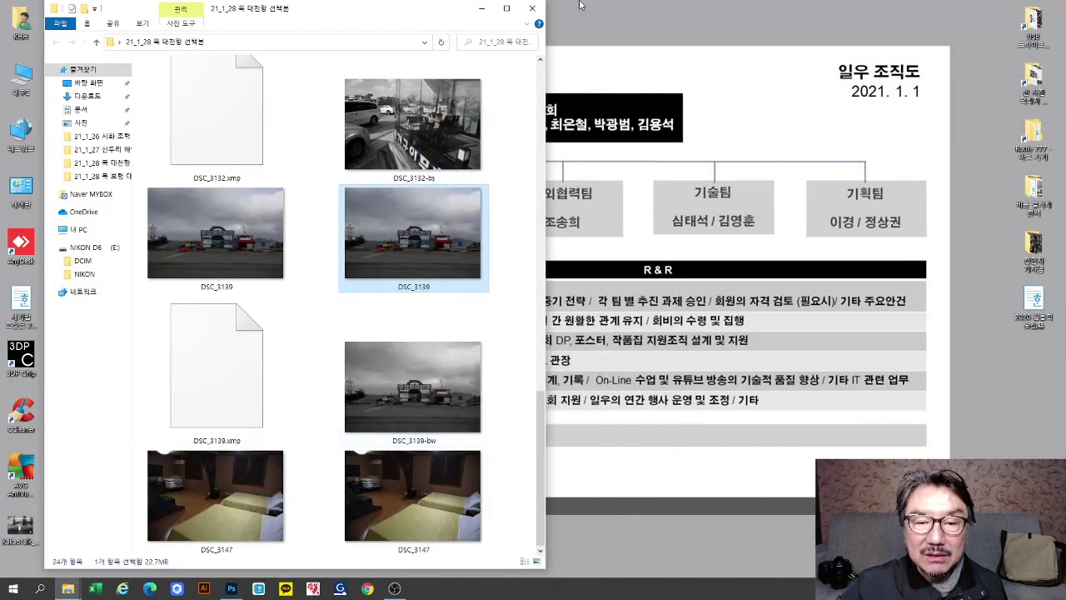
{"action": "left_click", "coordinate": [506, 9]}
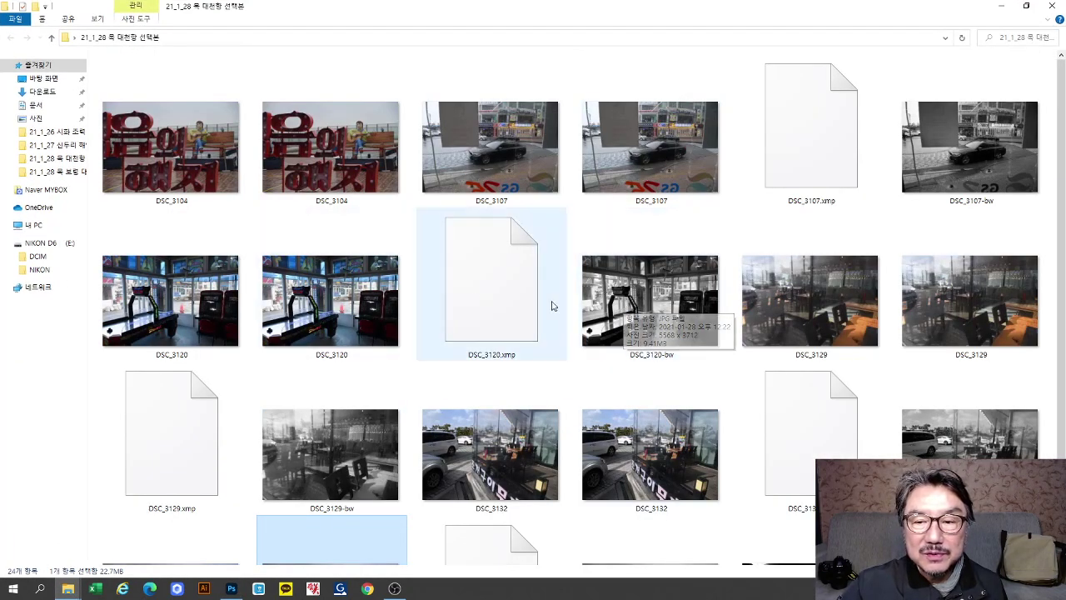
{"action": "left_click", "coordinate": [508, 169]}
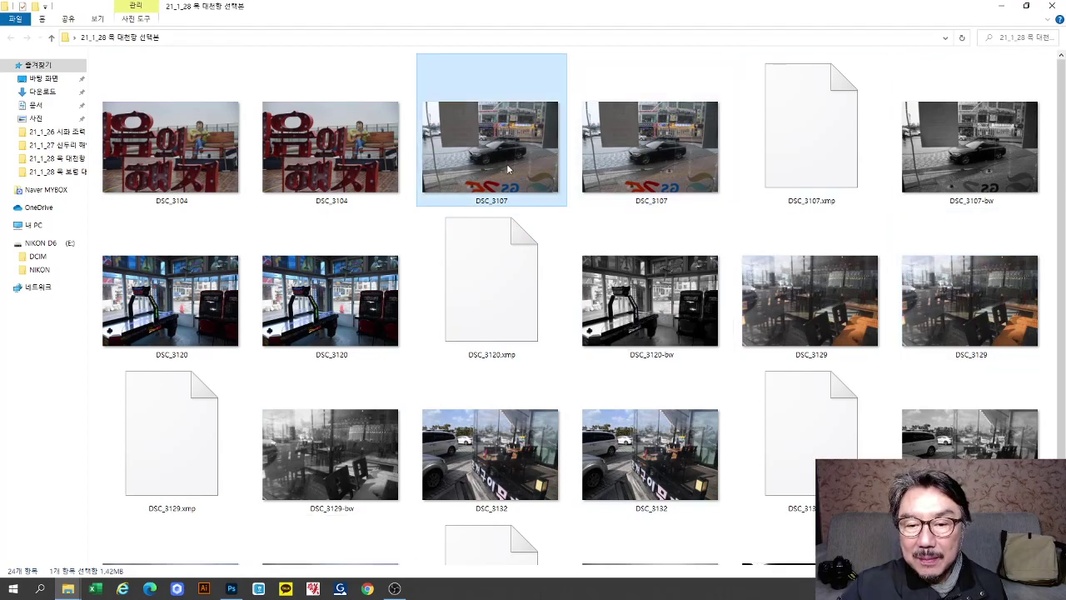
{"action": "double_click", "coordinate": [508, 169]}
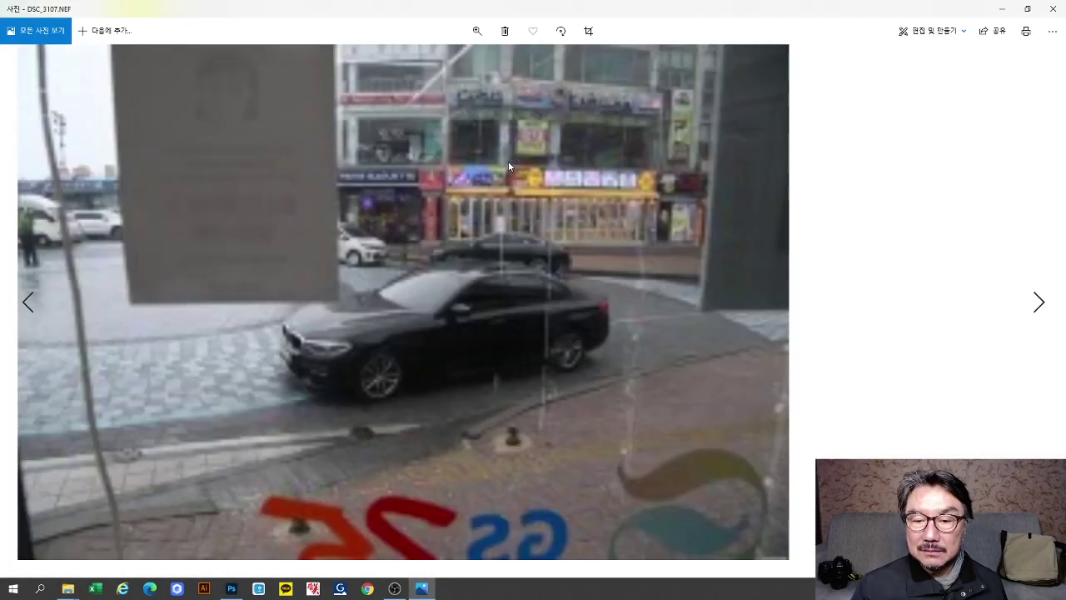
- Compare the colour original DSC_3107 with its black-and-white version DSC_3107-bw
{"action": "key", "text": "Left"}
{"action": "key", "text": "Left"}
{"action": "key", "text": "Right"}
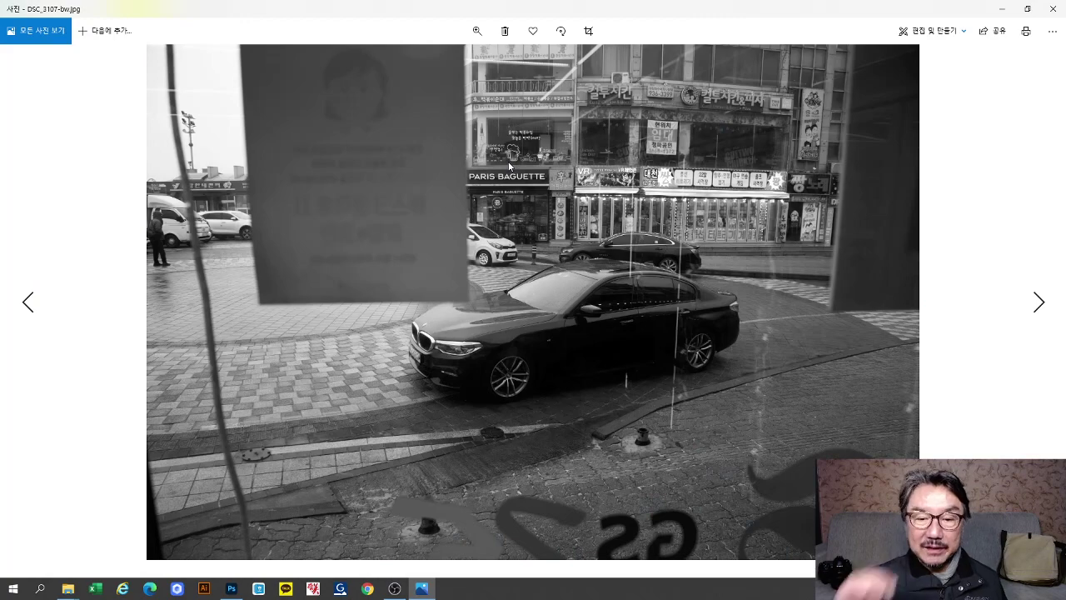
{"action": "key", "text": "Right"}
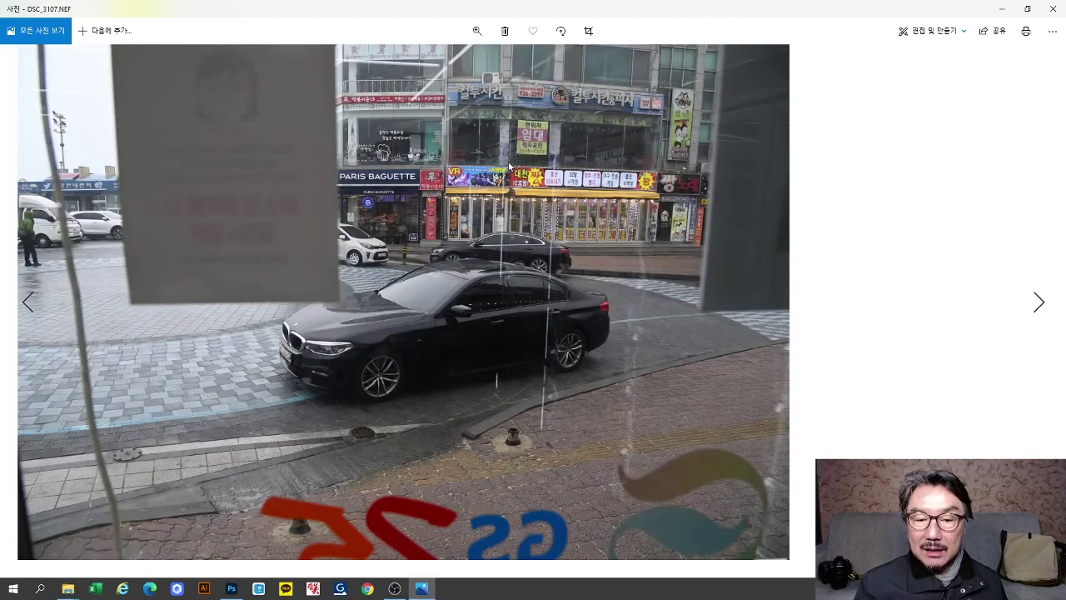
{"action": "key", "text": "Left"}
{"action": "key", "text": "Right"}
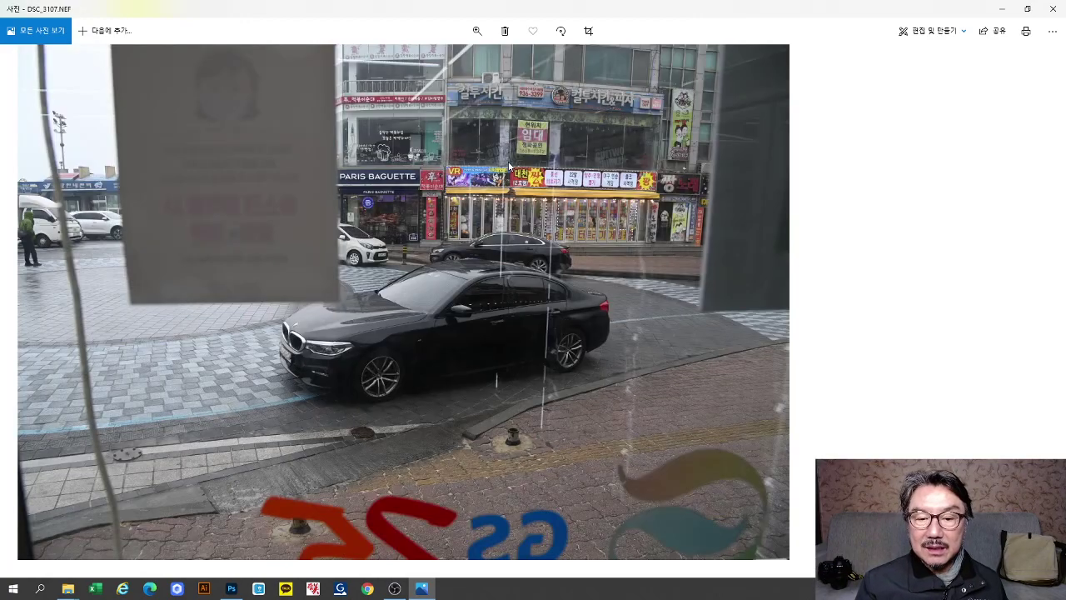
{"action": "key", "text": "Left"}
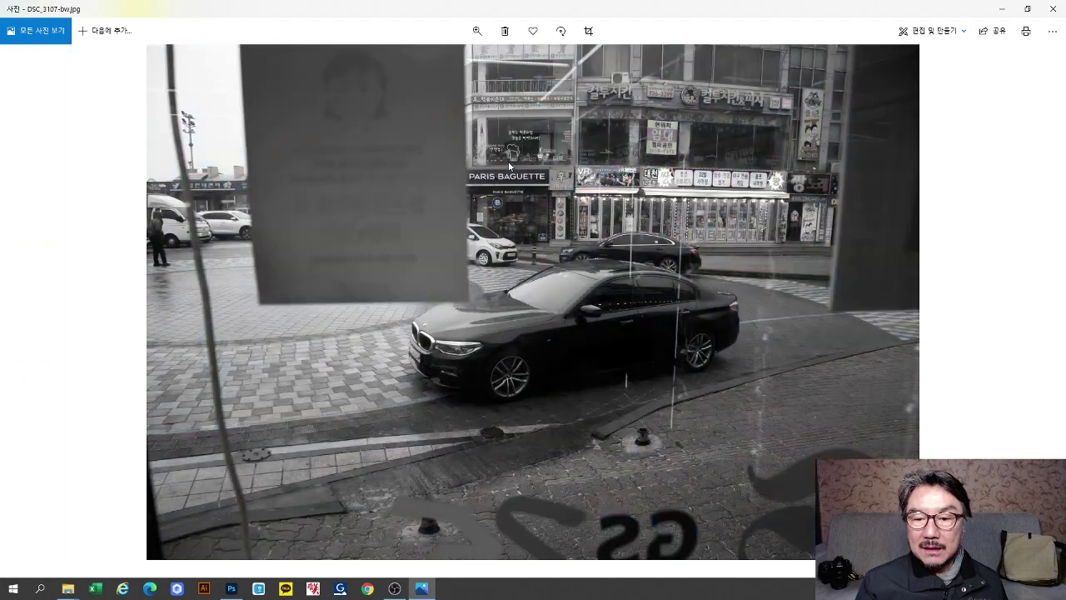
- Compare the arcade photo DSC_3120 with its black-and-white version DSC_3120-bw
{"action": "key", "text": "Left"}
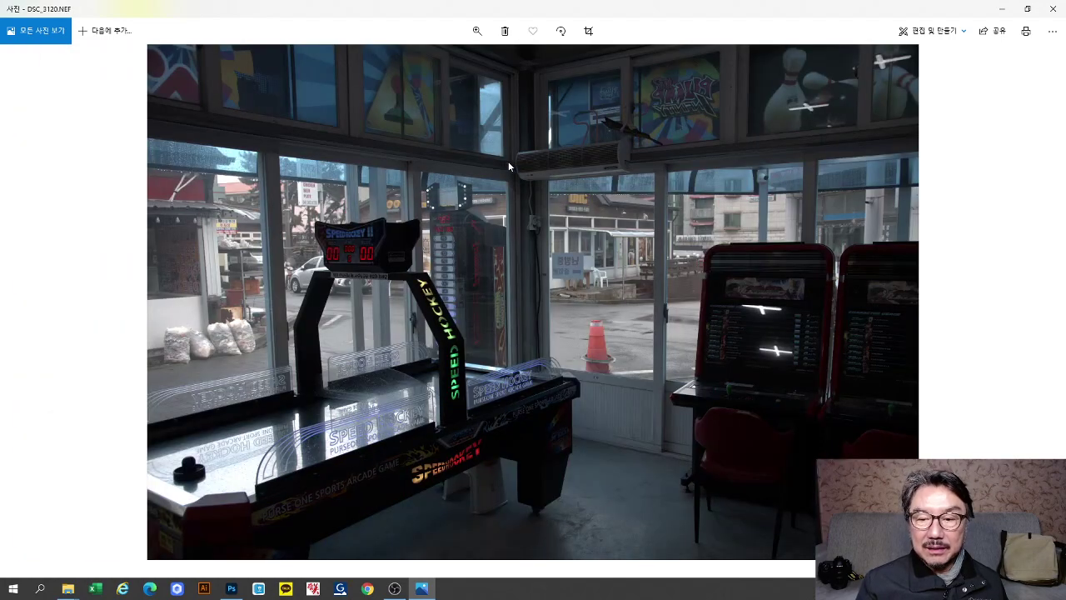
{"action": "key", "text": "Left"}
{"action": "key", "text": "Right"}
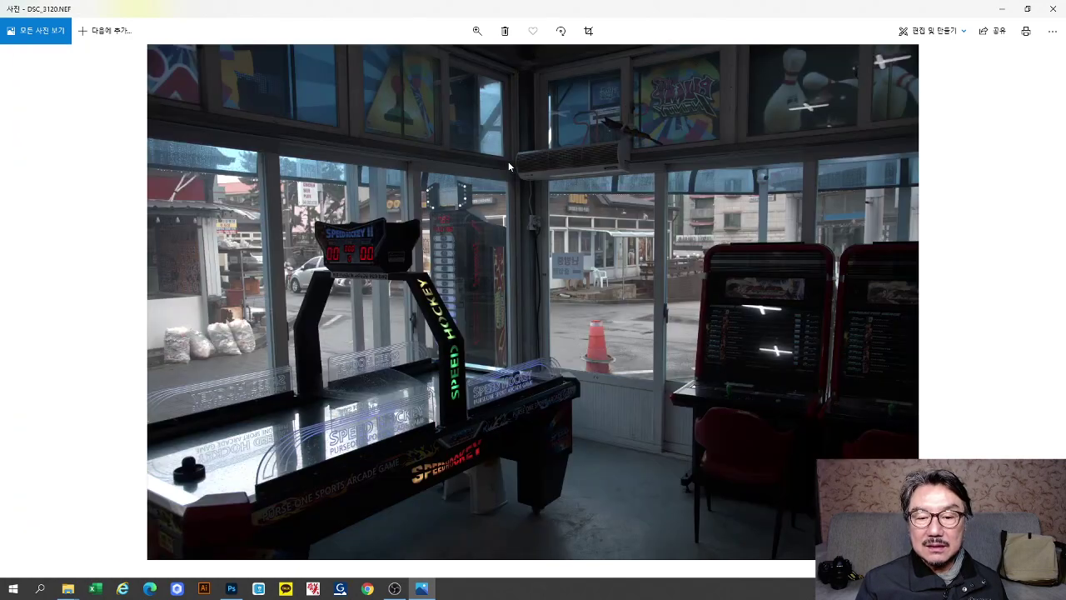
{"action": "key", "text": "Left"}
{"action": "key", "text": "Right"}
{"action": "key", "text": "Left"}
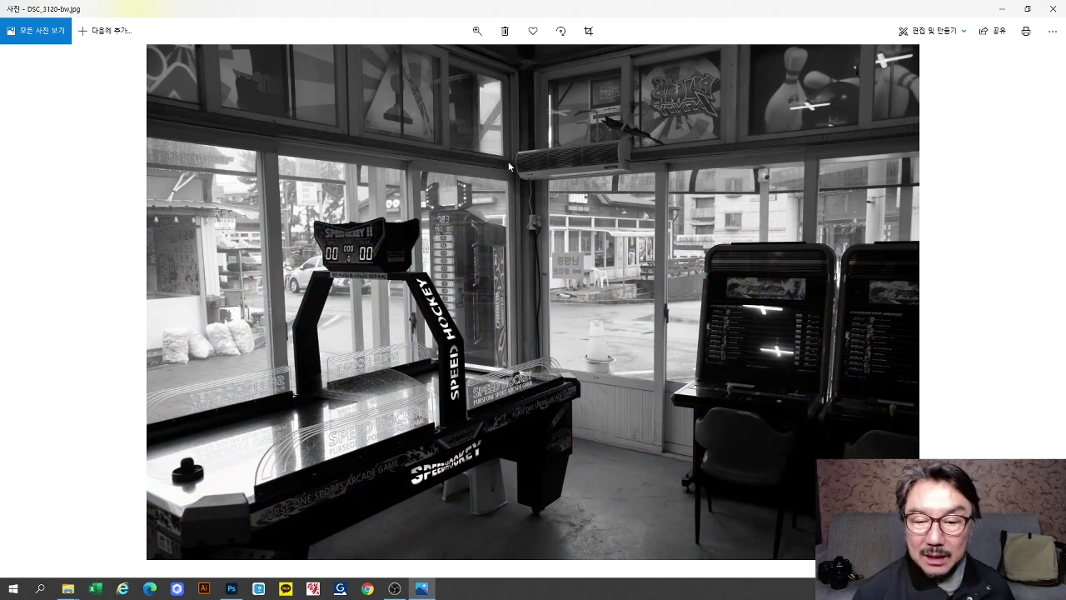
- View the restaurant photo DSC_3129 and compare DSC_3132 with its black-and-white version DSC_3132-bs
{"action": "key", "text": "Left"}
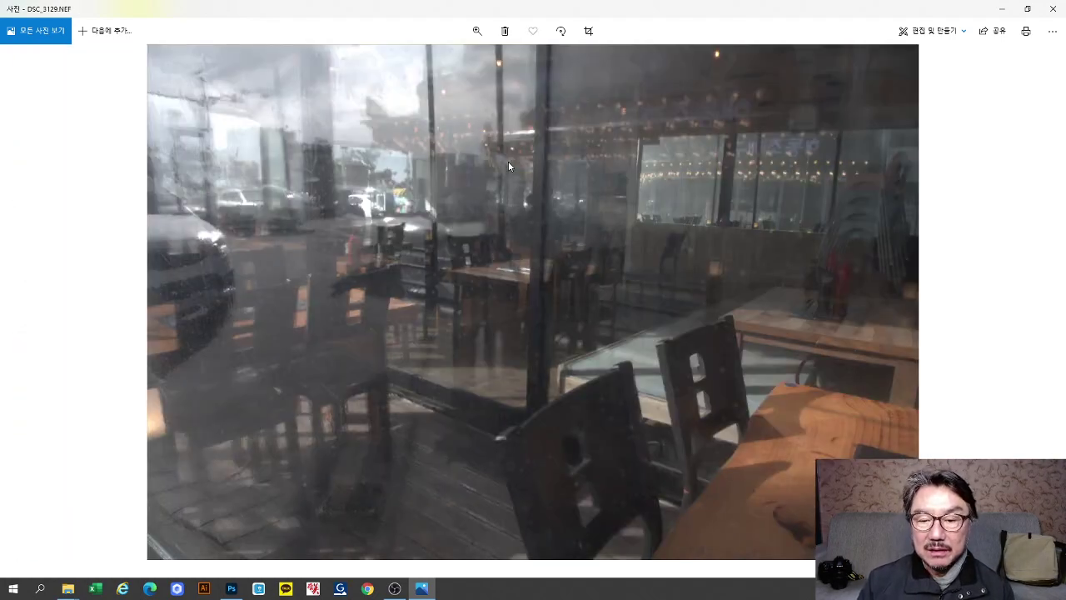
{"action": "key", "text": "Left"}
{"action": "key", "text": "Left"}
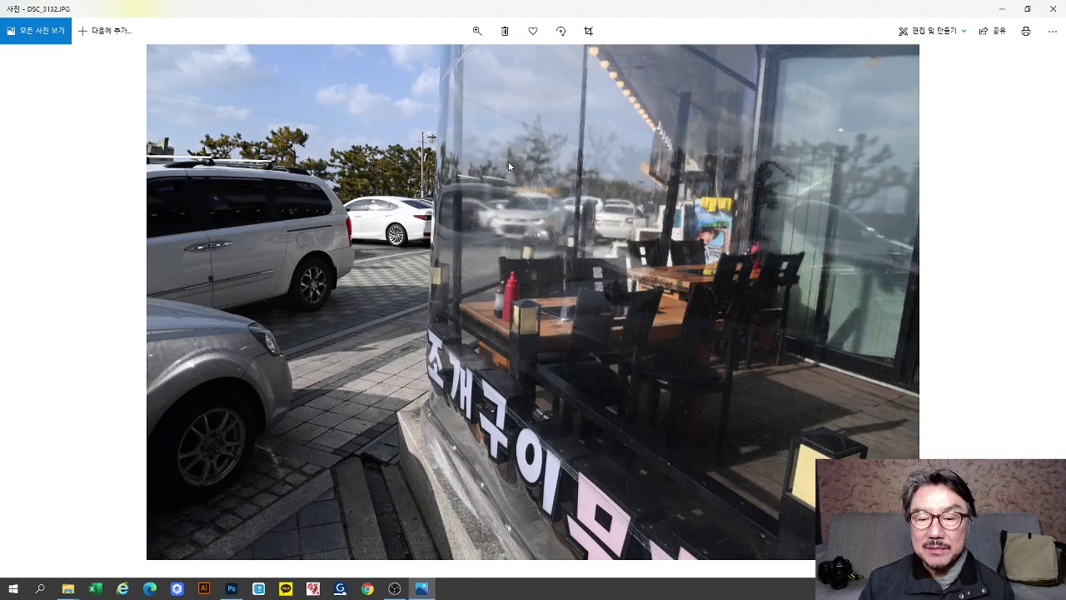
{"action": "key", "text": "Left"}
{"action": "key", "text": "Left"}
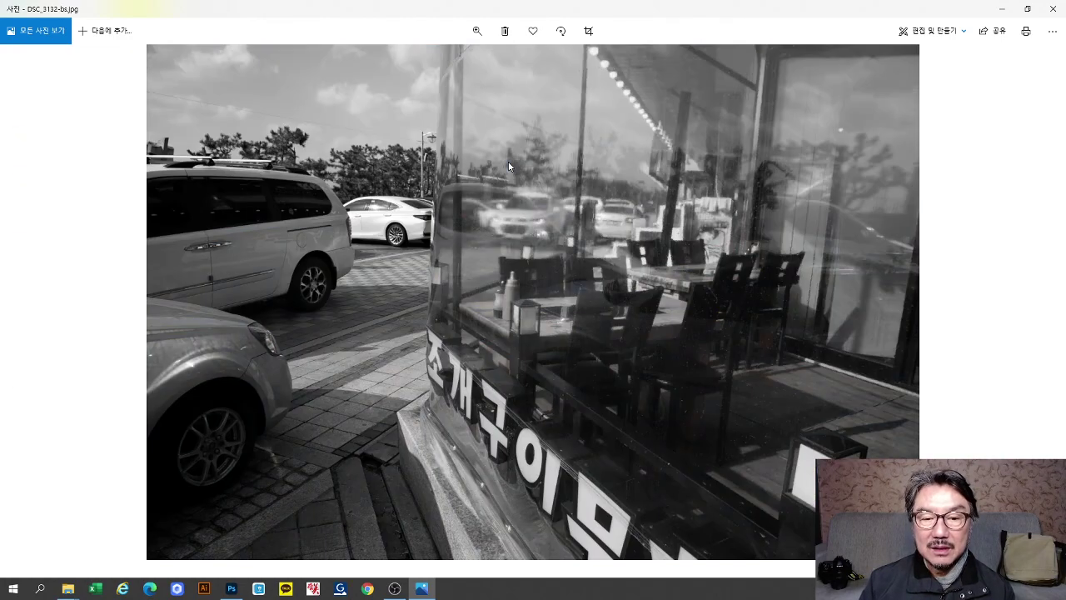
{"action": "key", "text": "Right"}
{"action": "key", "text": "Left"}
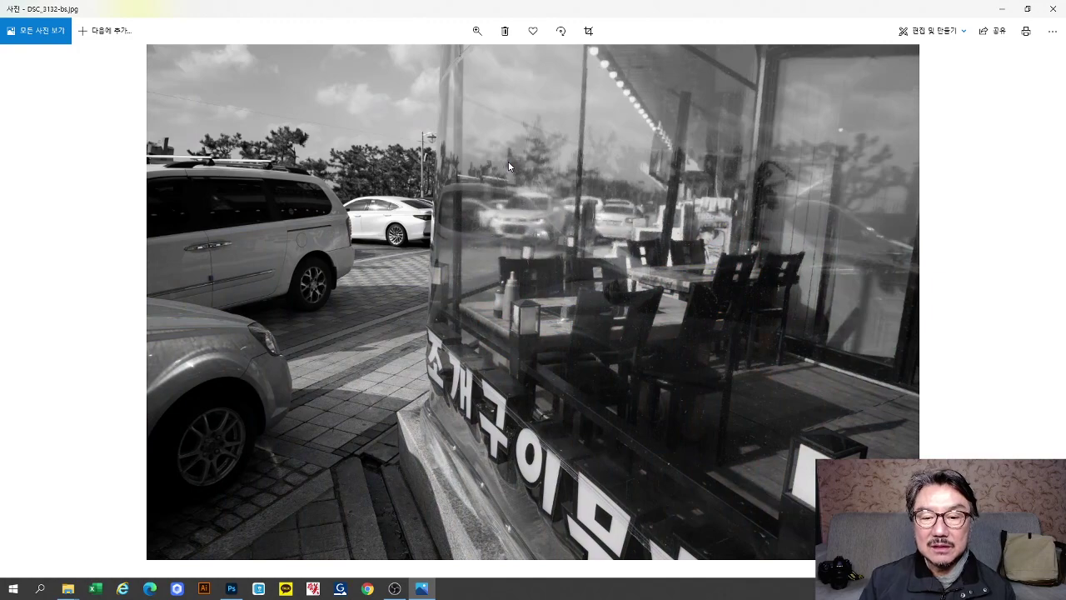
{"action": "key", "text": "Right"}
{"action": "key", "text": "Left"}
- Compare the harbour gate photo DSC_3139 with its black-and-white version DSC_3139-bw, and close the photo viewer
{"action": "key", "text": "Left"}
{"action": "key", "text": "Left"}
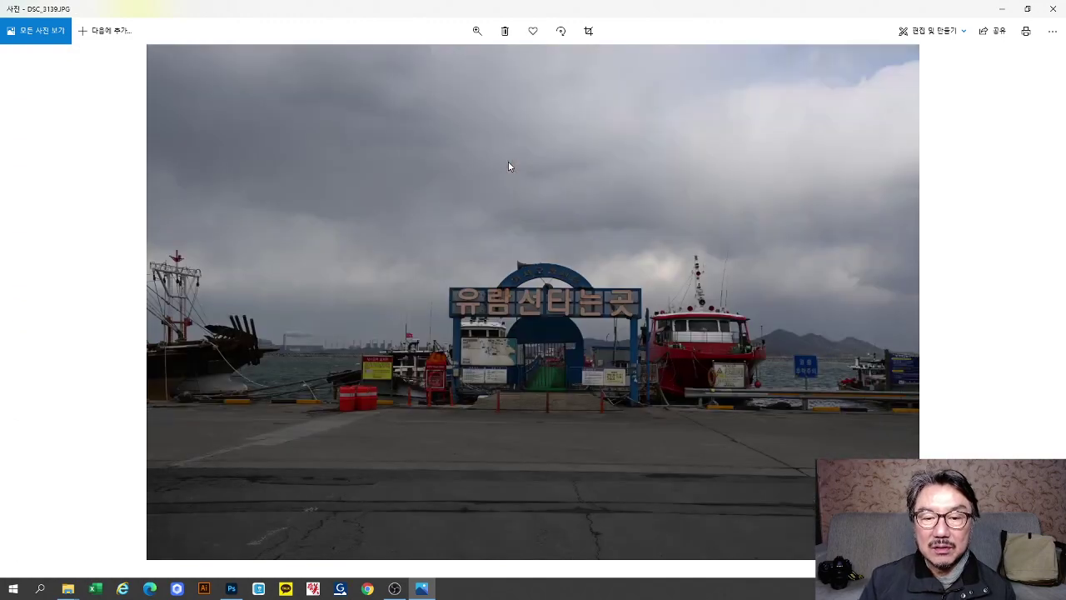
{"action": "key", "text": "Right"}
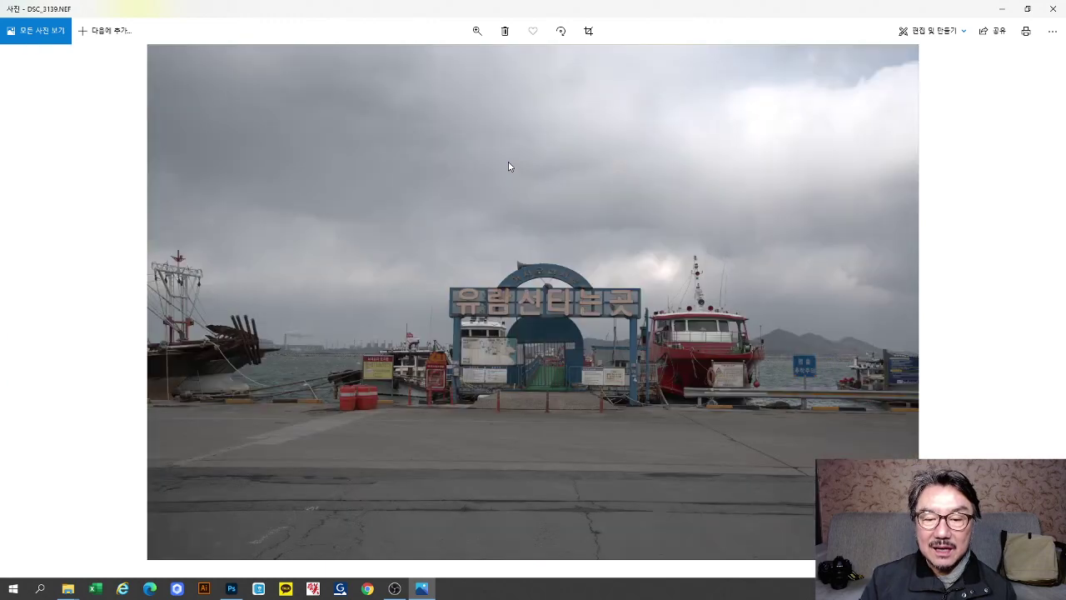
{"action": "key", "text": "Left"}
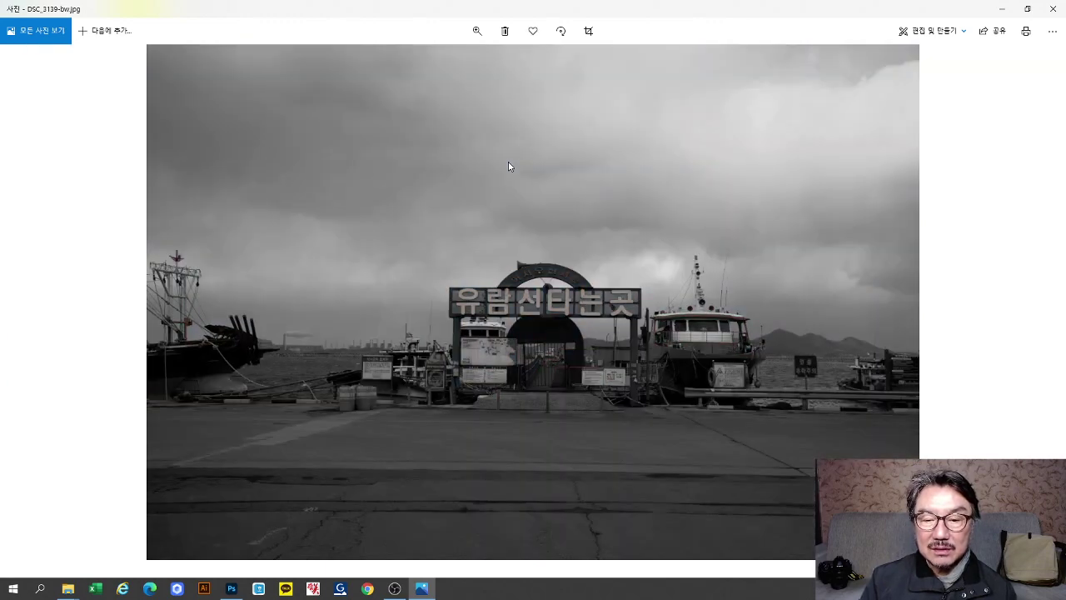
{"action": "key", "text": "Right"}
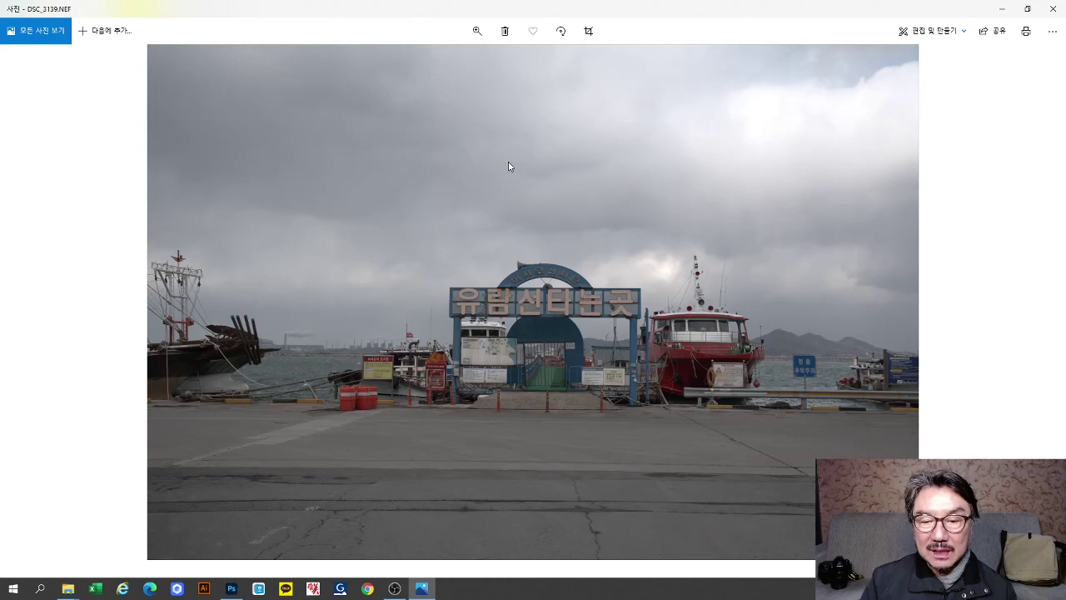
{"action": "key", "text": "Left"}
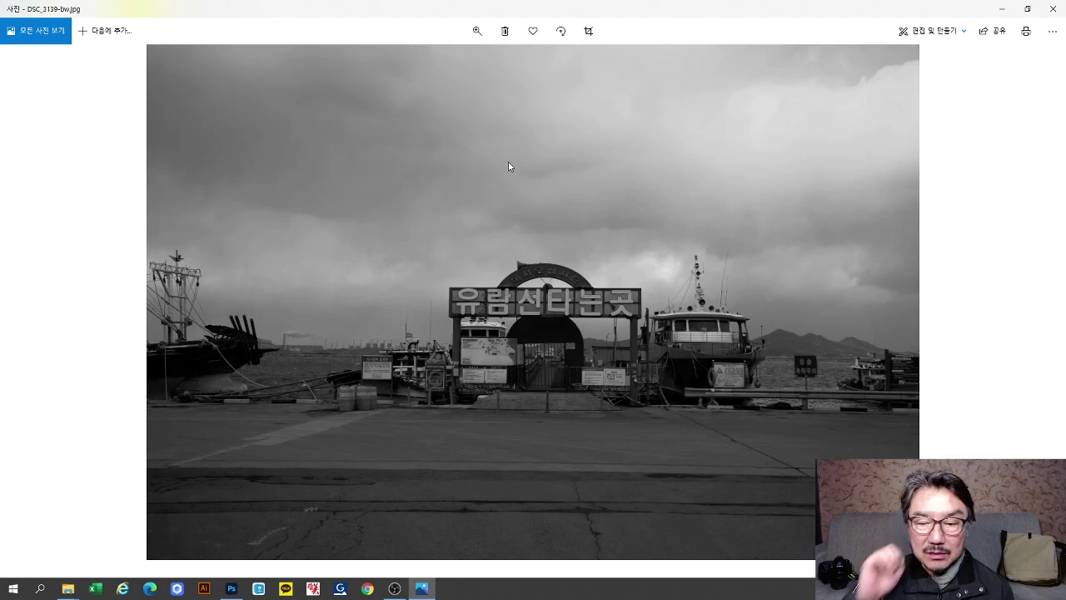
{"action": "key", "text": "Right"}
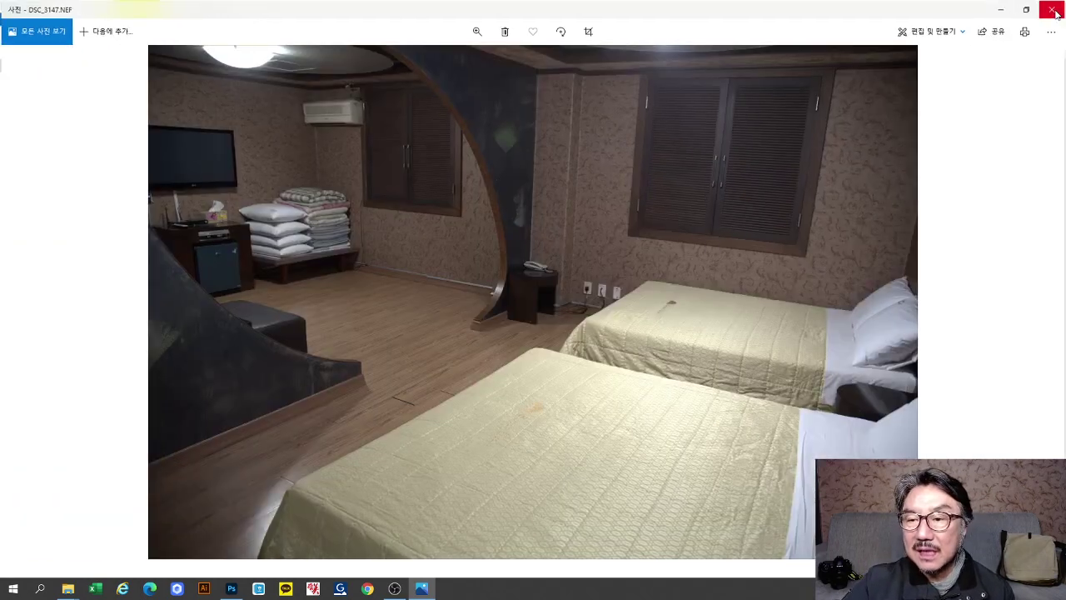
{"action": "left_click", "coordinate": [1053, 8]}
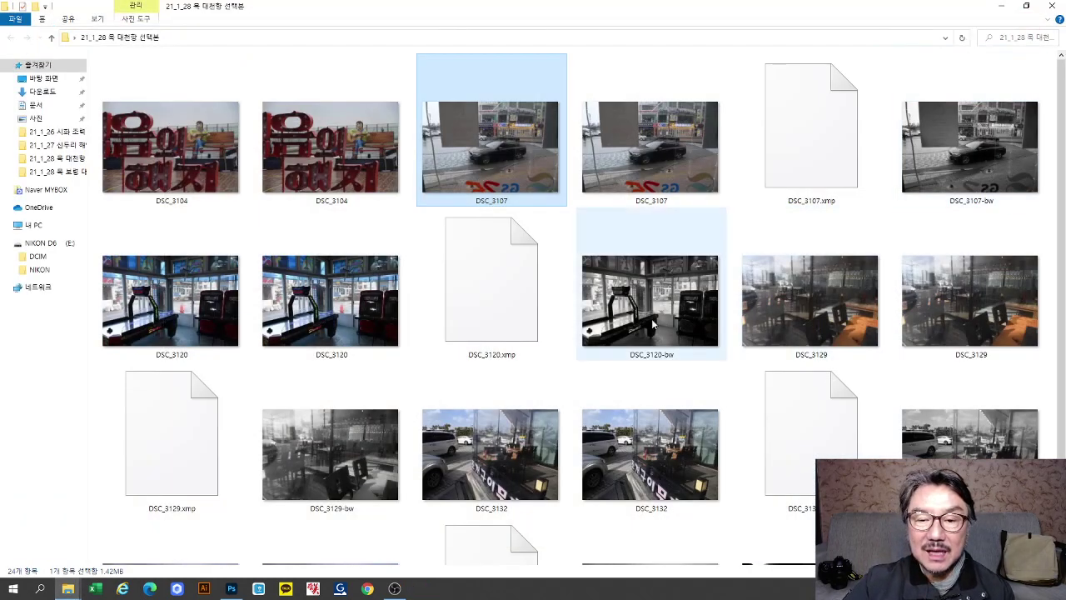
- Reopen the selected-photos folder from its parent location and switch to OBS
{"action": "left_click", "coordinate": [52, 38]}
{"action": "double_click", "coordinate": [300, 129]}
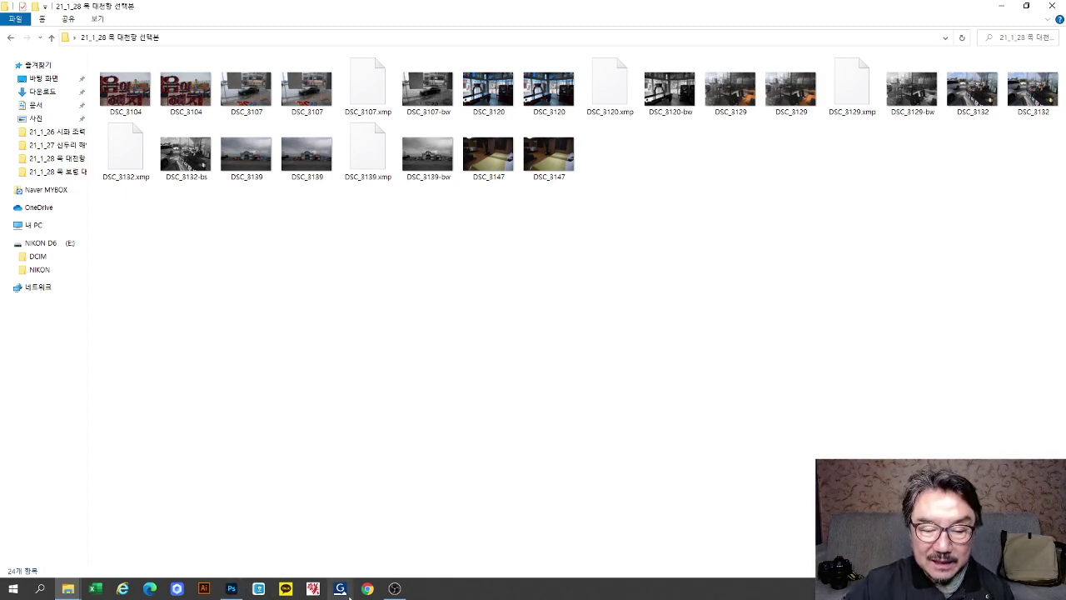
{"action": "left_click", "coordinate": [394, 588]}
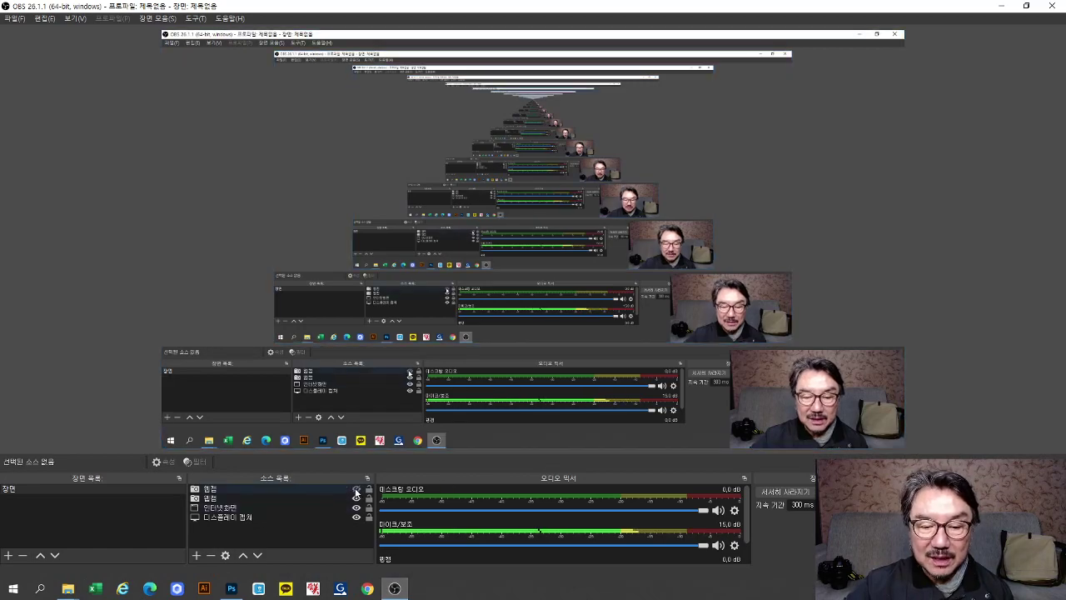